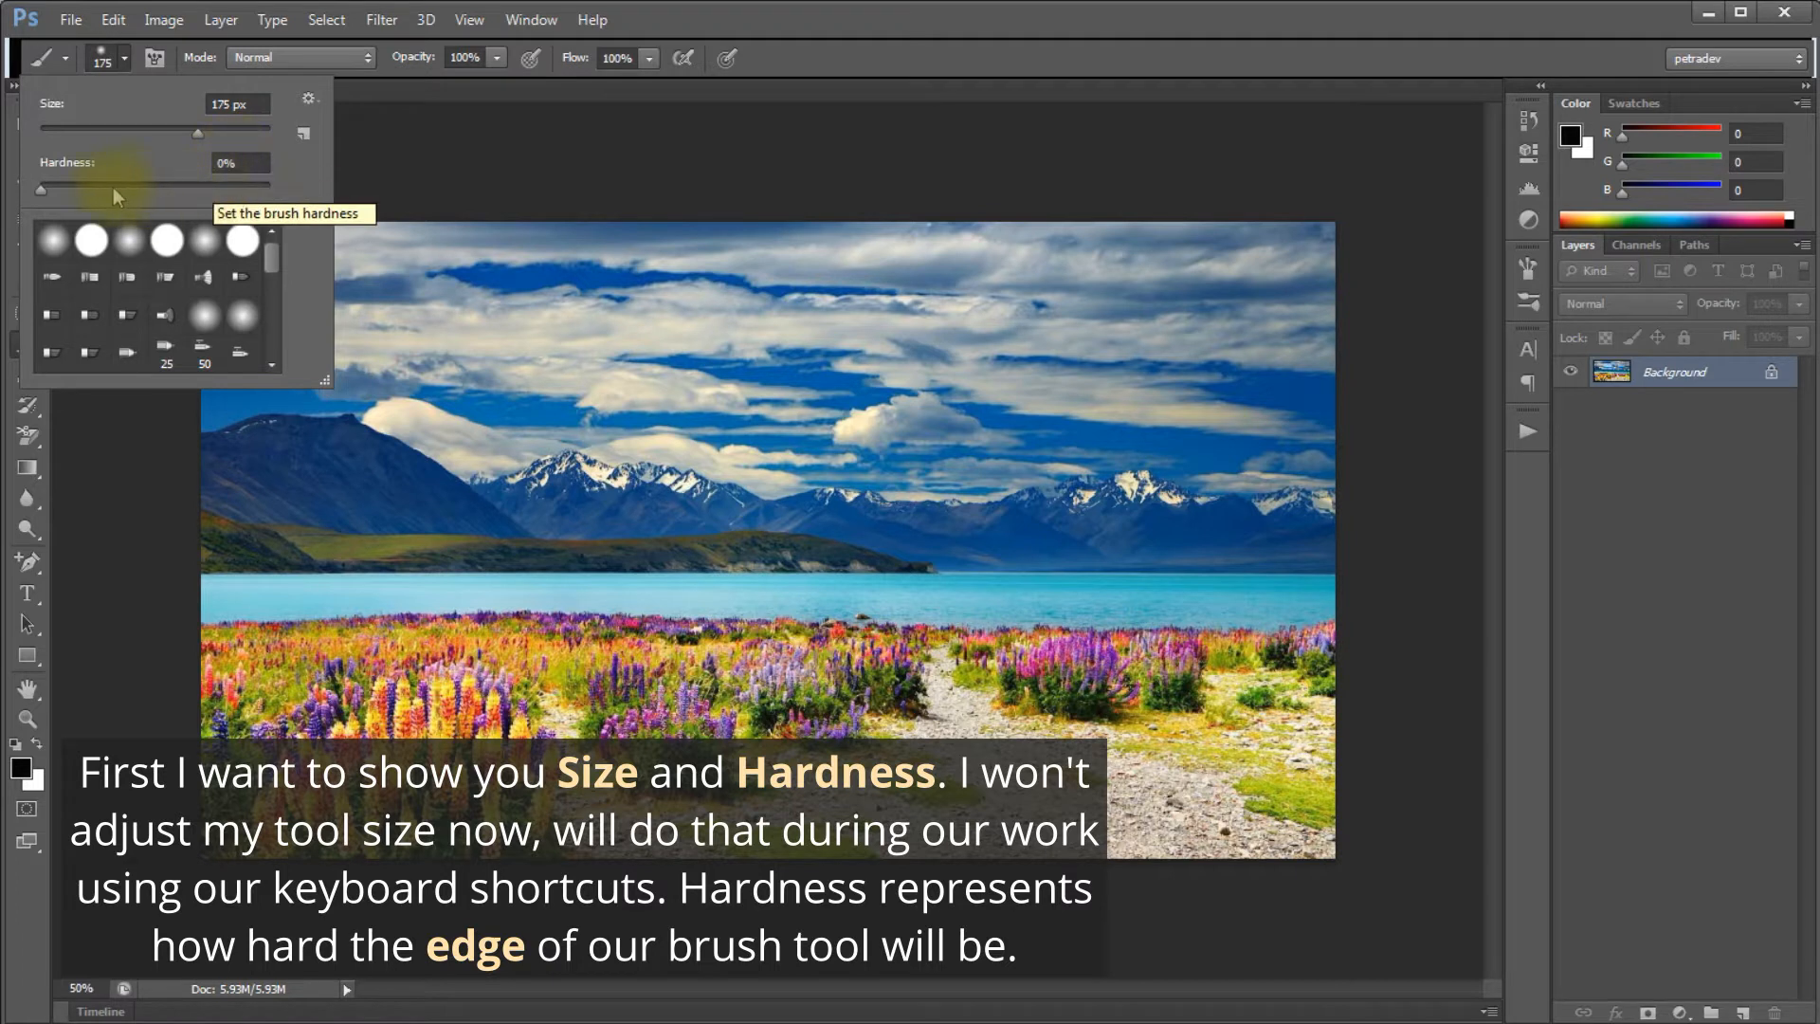
Set the brush hardness to 0% in the brush preset picker
{"action": "left_click", "coordinate": [38, 190]}
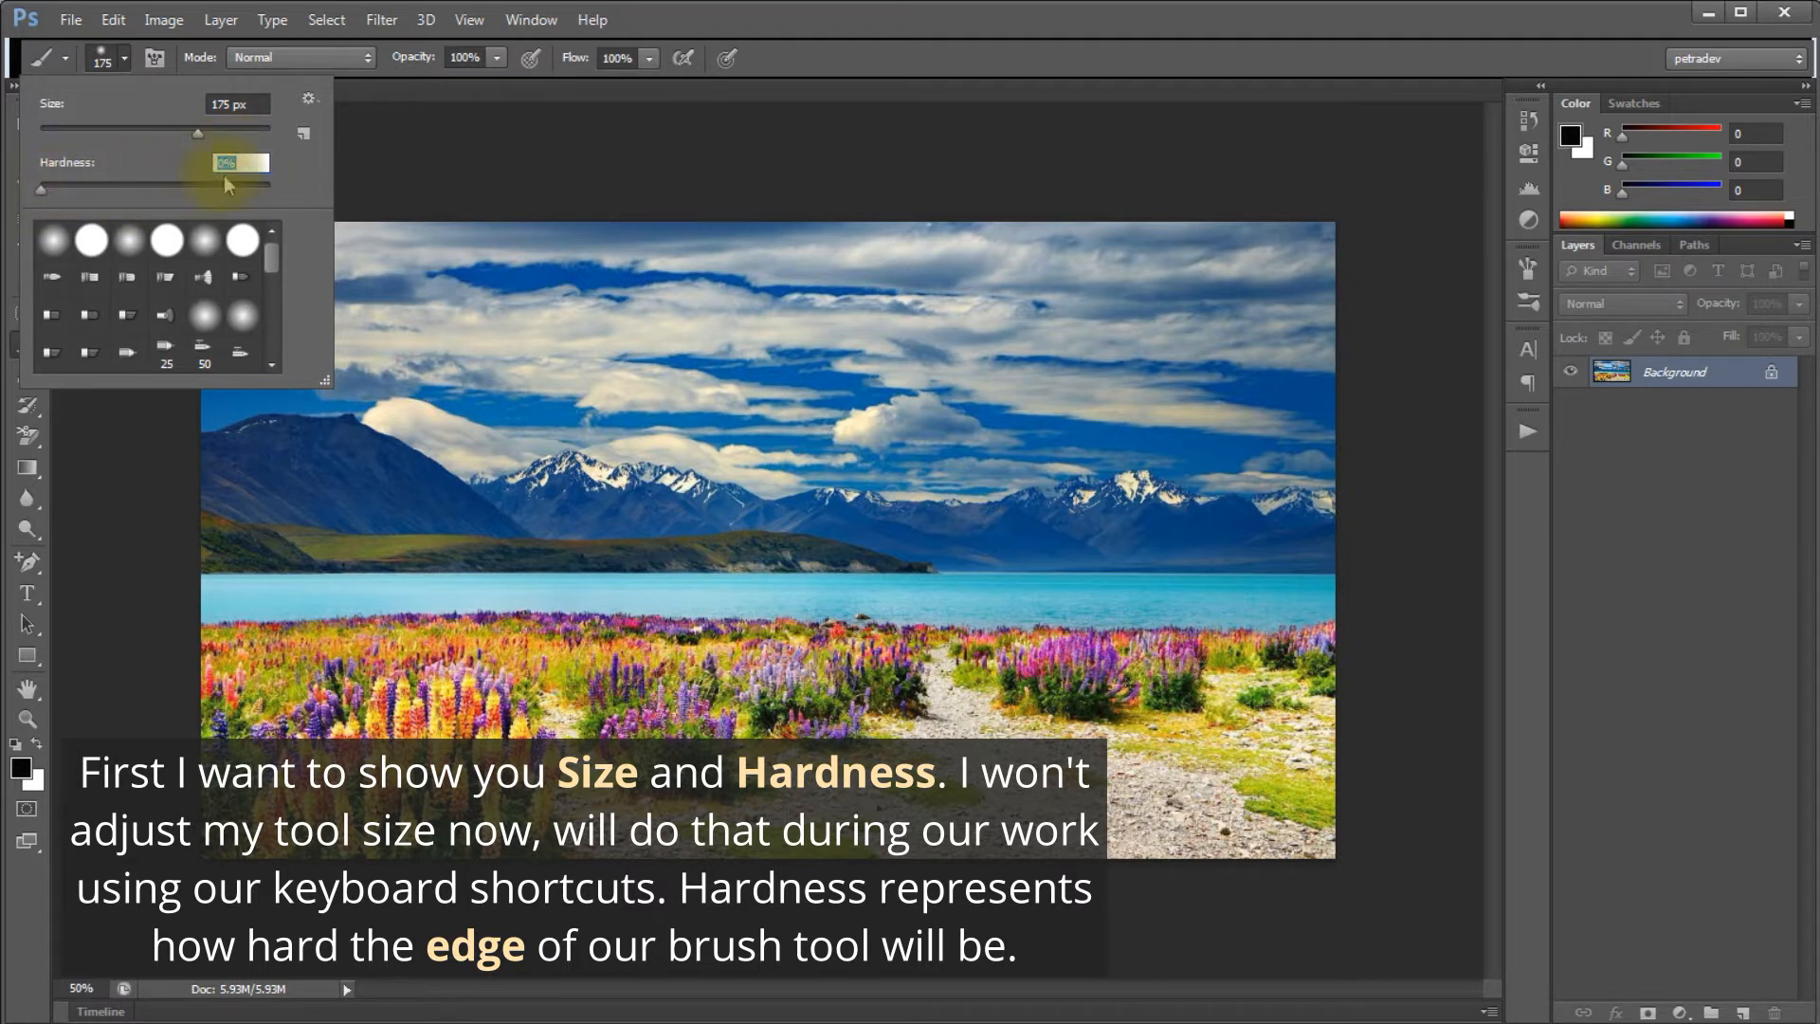
{"action": "left_click_drag", "start_coordinate": [229, 186], "coordinate": [19, 186]}
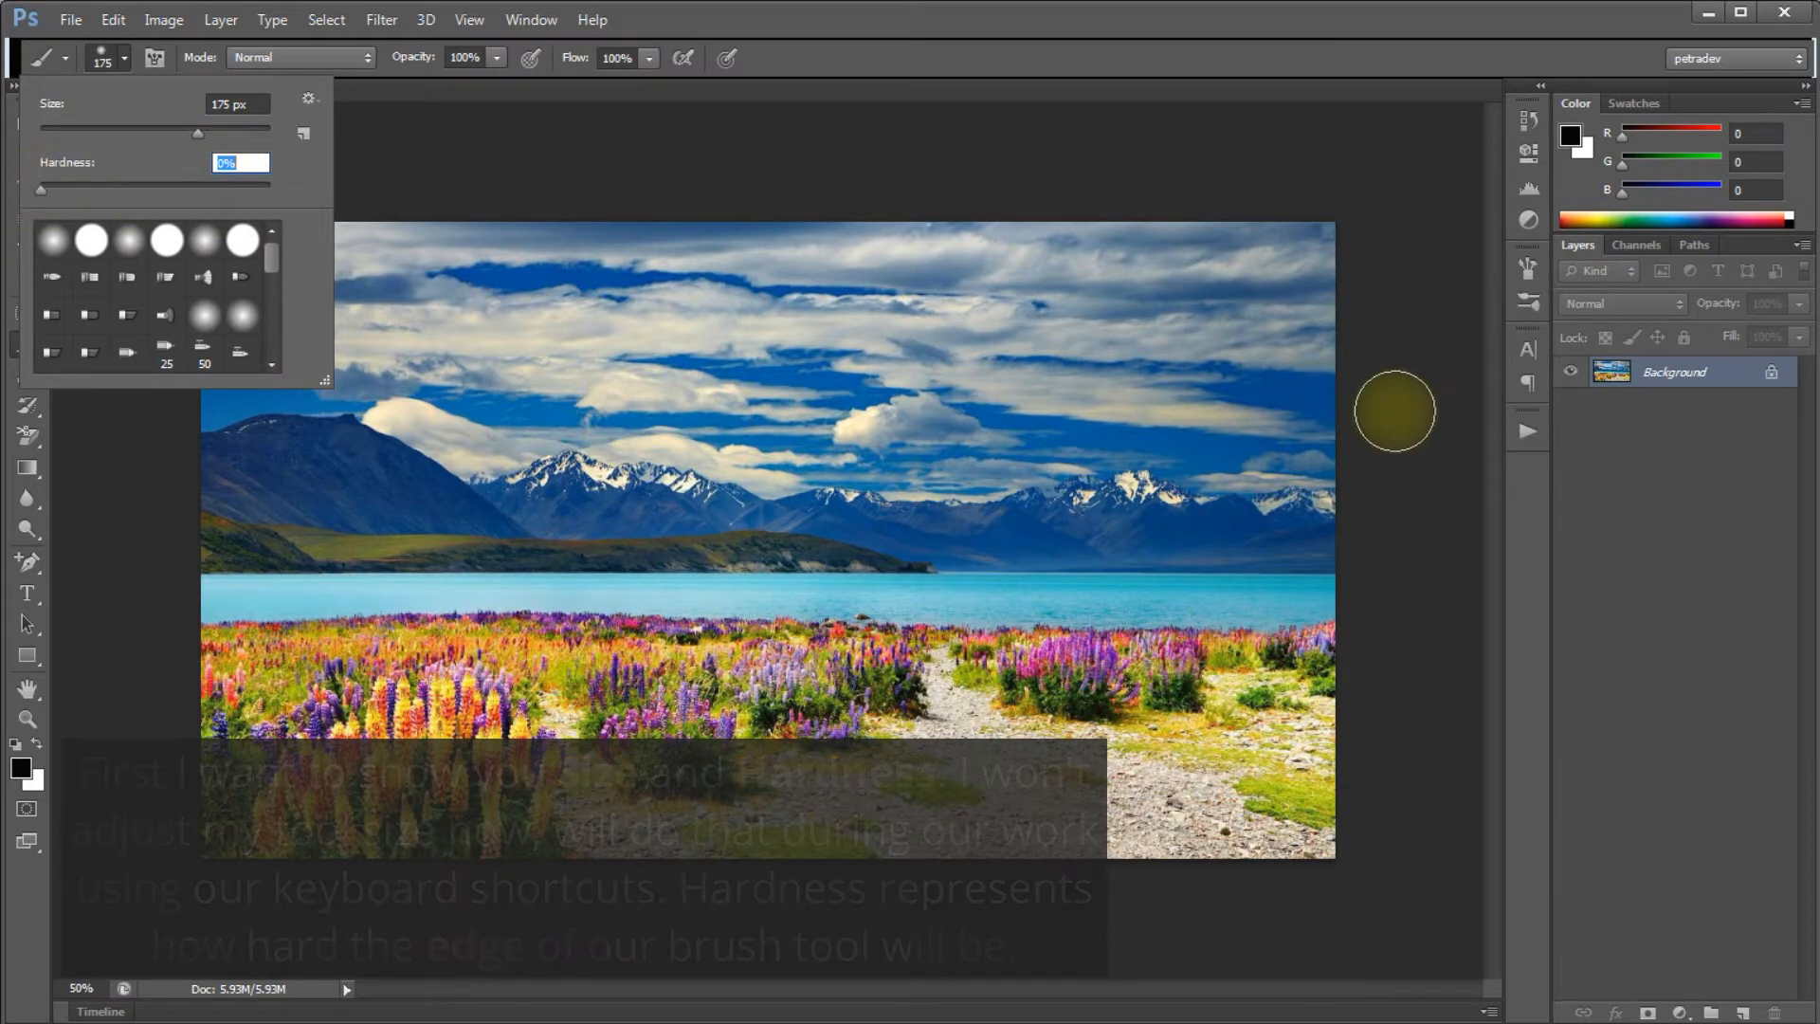
{"action": "left_click", "coordinate": [1691, 381]}
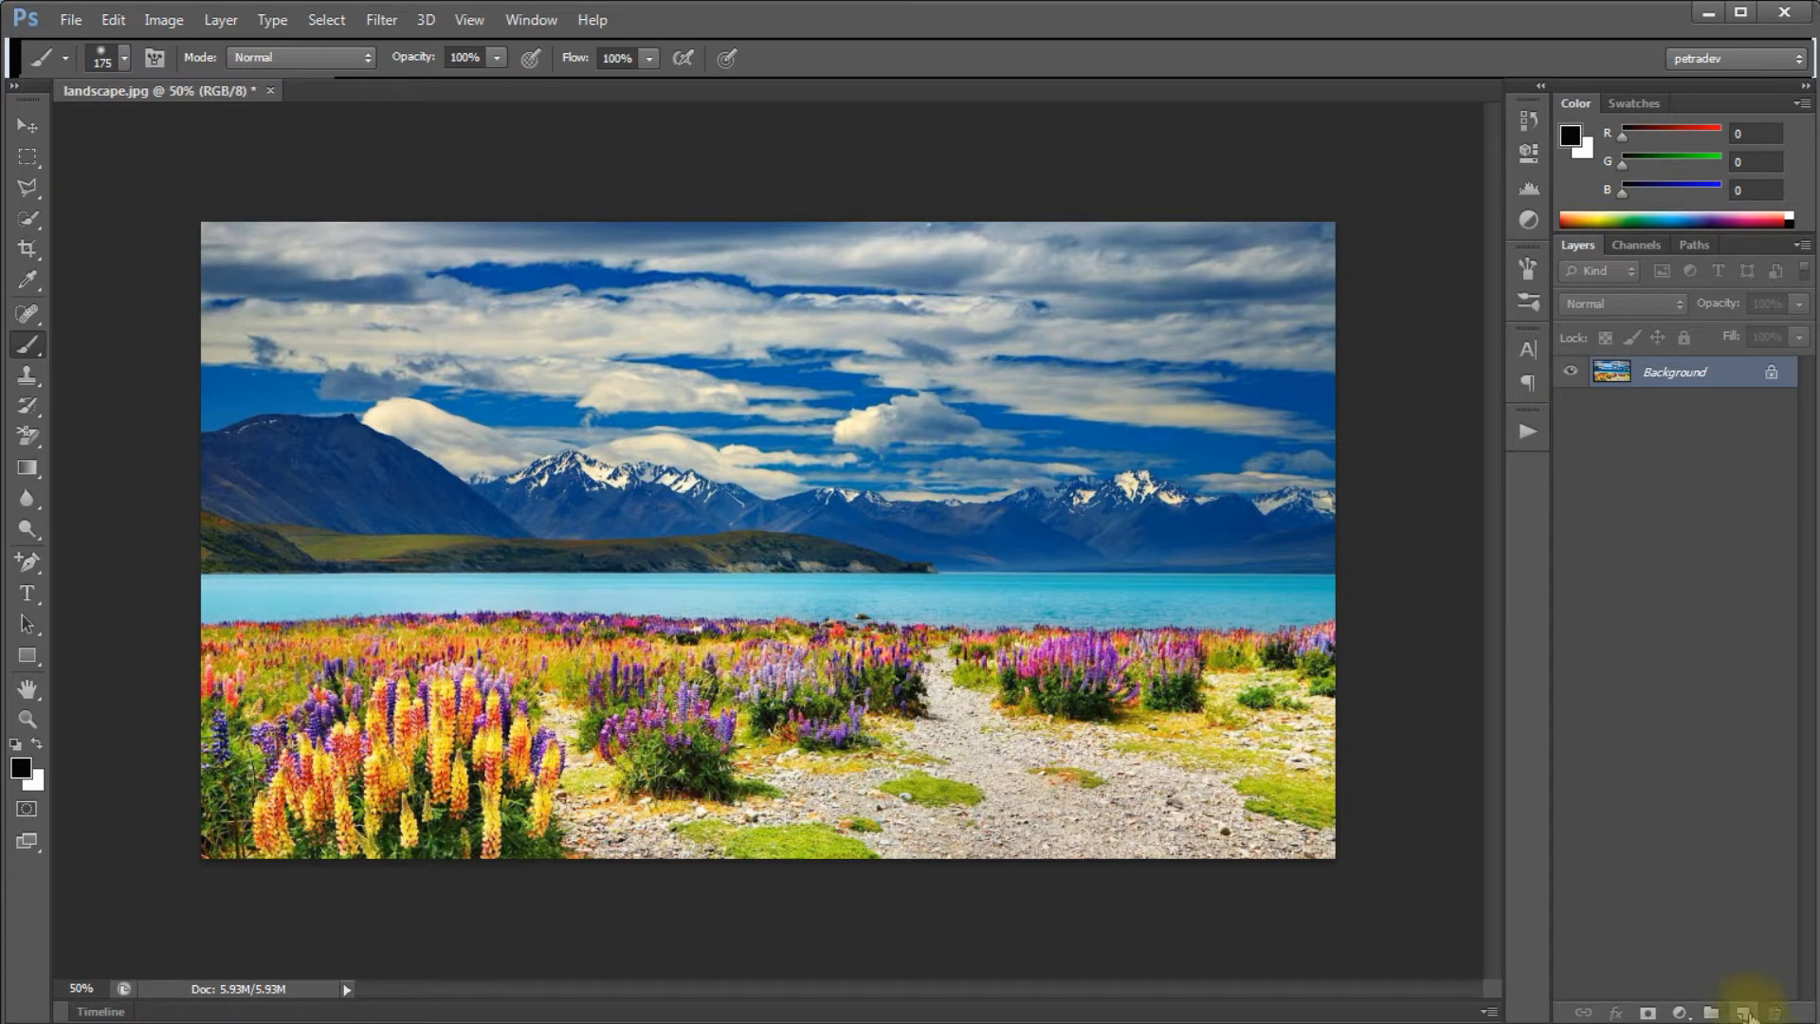
Create a new layer and paint a soft-edged black stroke across the mountains and lake
{"action": "left_click", "coordinate": [1744, 1012]}
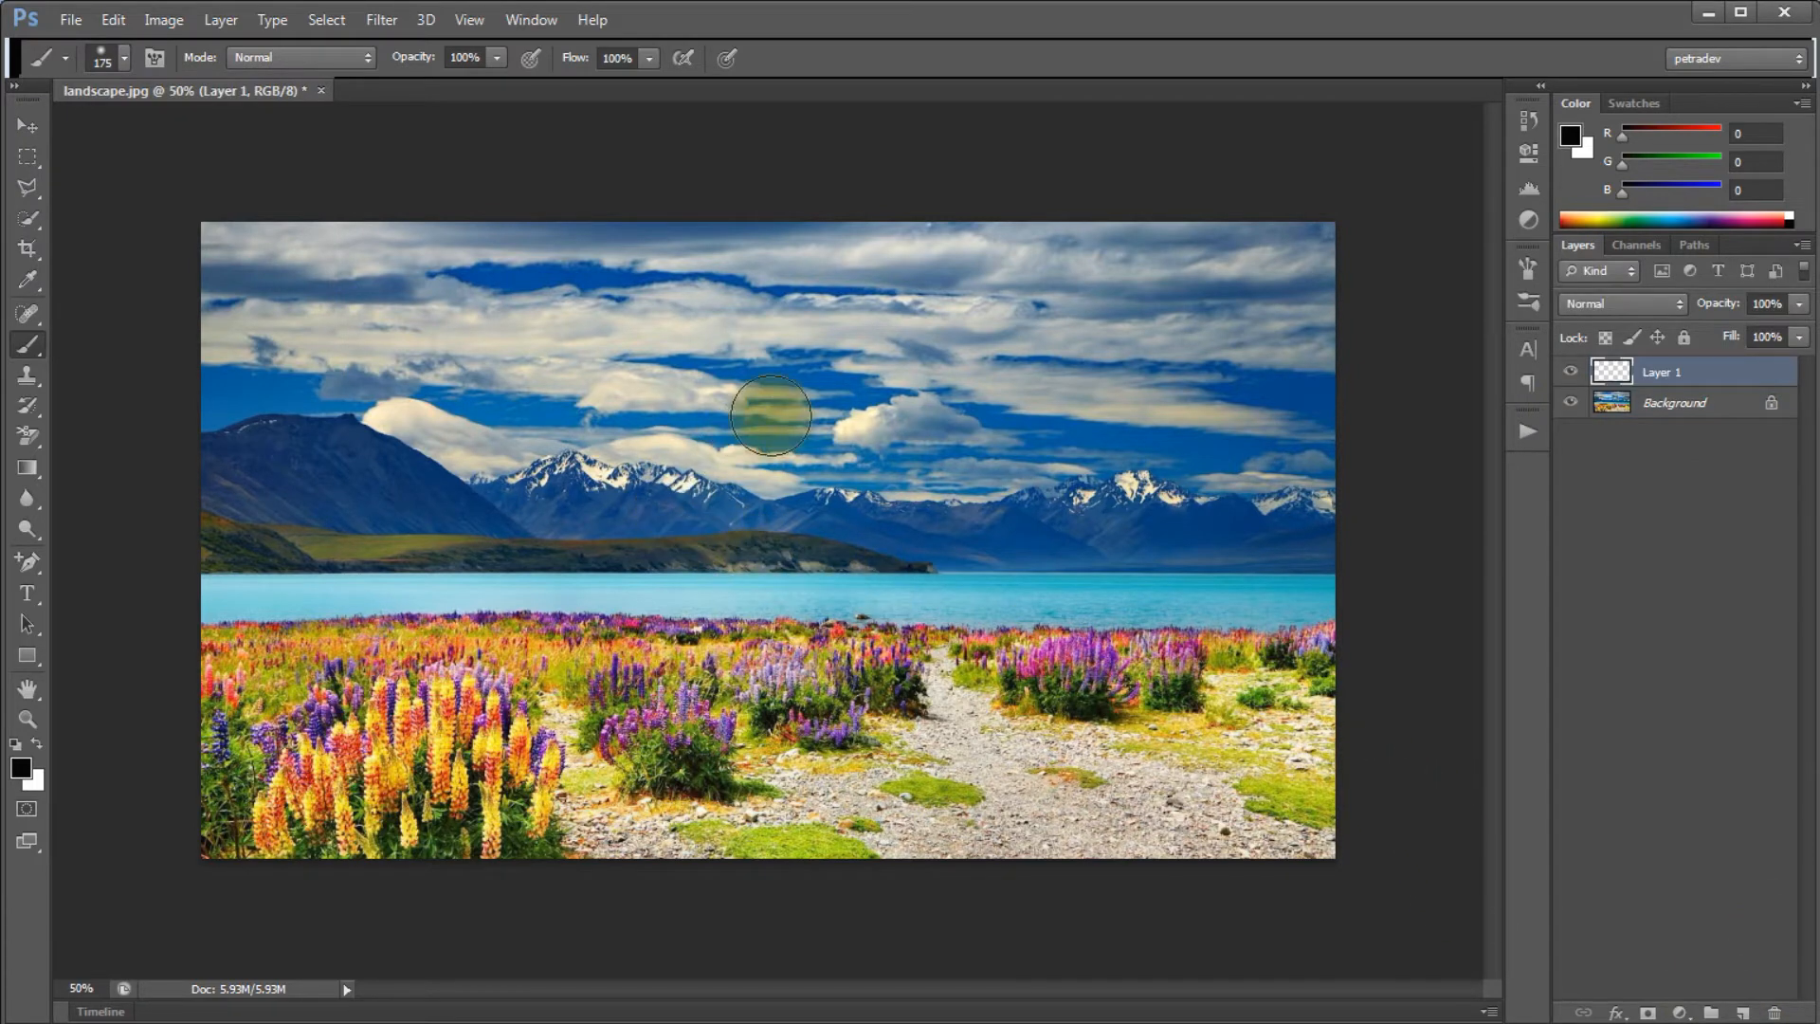
{"action": "left_click_drag", "start_coordinate": [766, 381], "coordinate": [602, 561]}
{"action": "mouse_move", "coordinate": [527, 617]}
{"action": "left_mouse_down"}
{"action": "mouse_move", "coordinate": [675, 403]}
{"action": "mouse_move", "coordinate": [613, 518]}
{"action": "mouse_move", "coordinate": [519, 628]}
{"action": "mouse_move", "coordinate": [654, 465]}
{"action": "mouse_move", "coordinate": [582, 561]}
{"action": "left_mouse_up"}
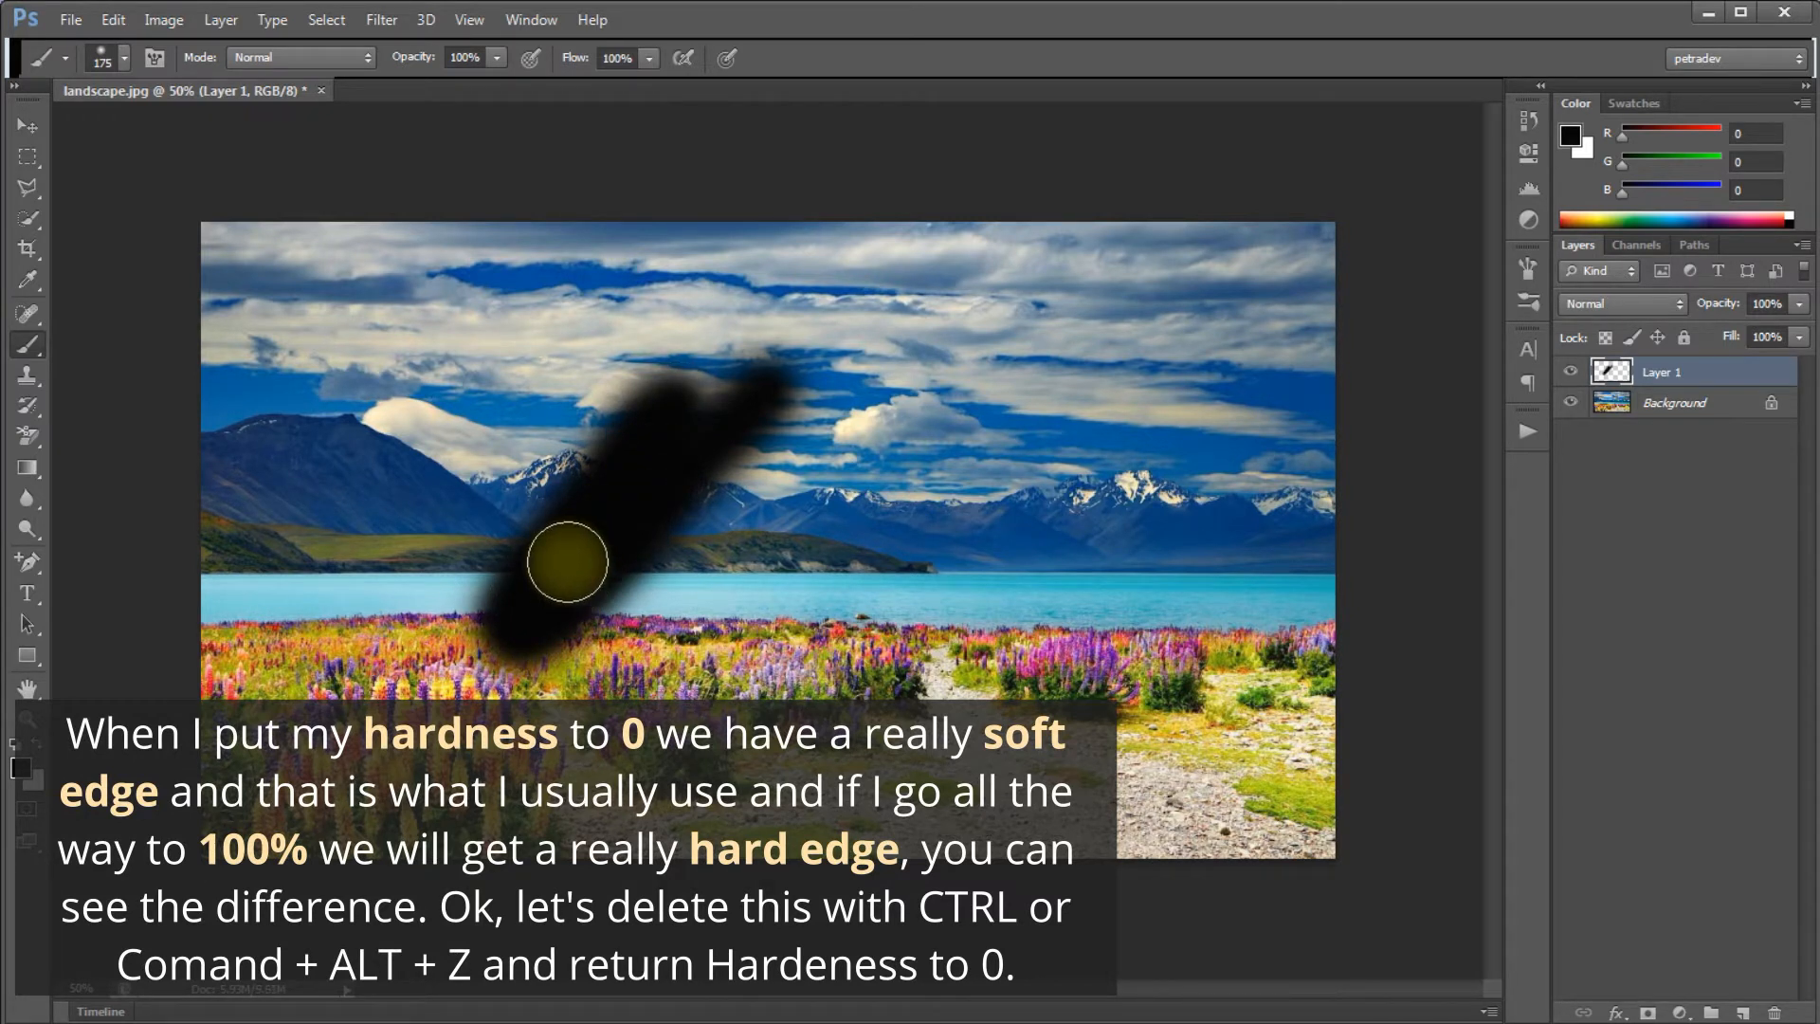
Raise the brush hardness to 100% and paint a hard-edged black stroke on the right side
{"action": "left_click", "coordinate": [125, 59]}
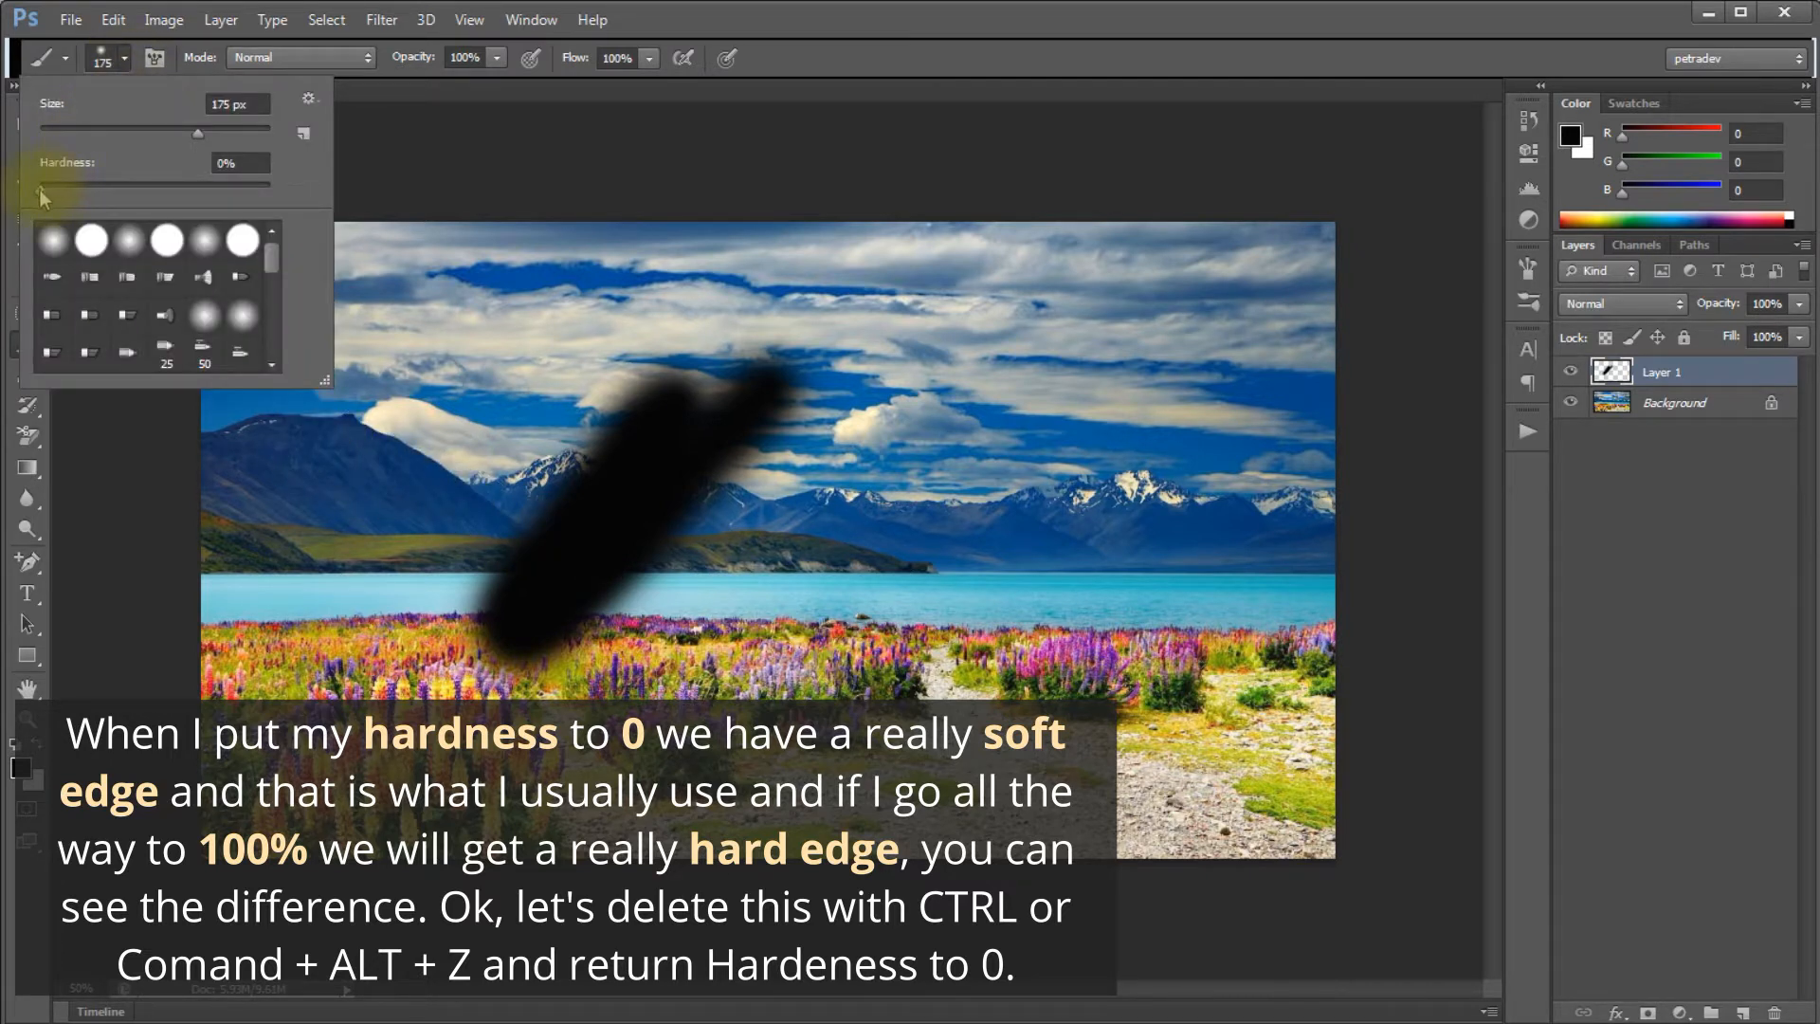
{"action": "left_click_drag", "start_coordinate": [40, 190], "coordinate": [105, 189]}
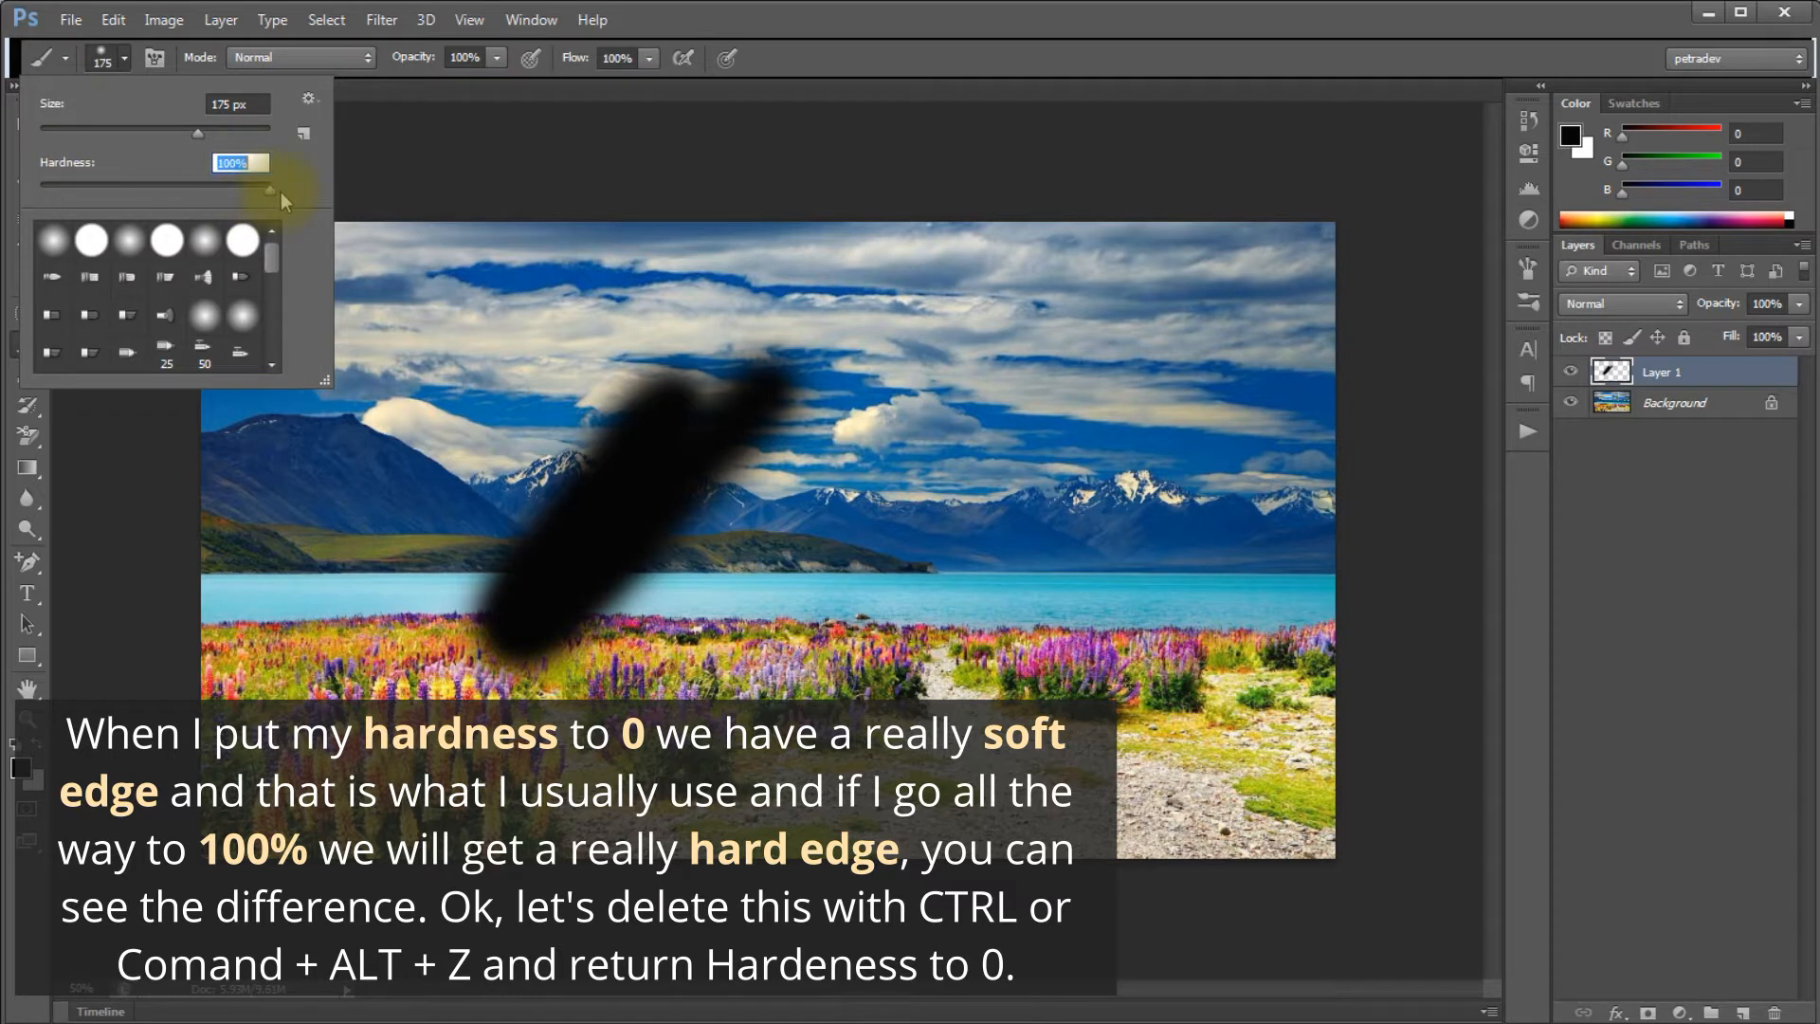
{"action": "left_click", "coordinate": [933, 462]}
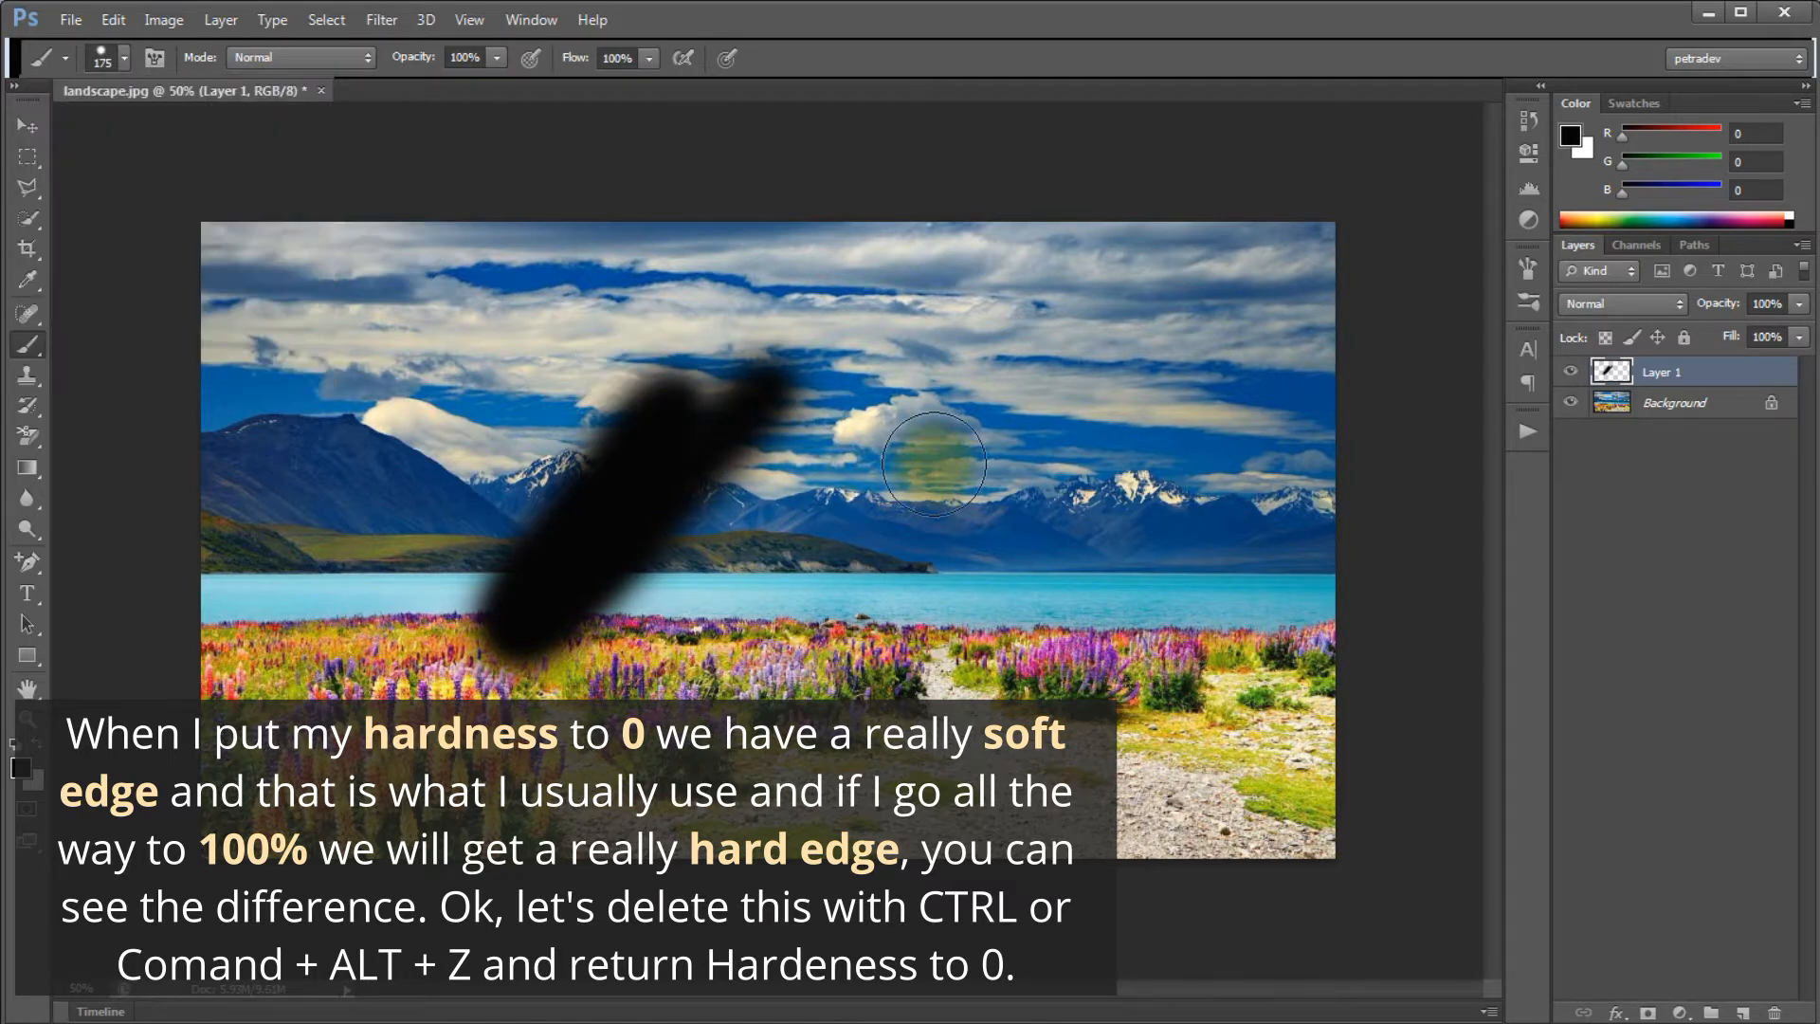
{"action": "mouse_move", "coordinate": [916, 485]}
{"action": "left_mouse_down"}
{"action": "mouse_move", "coordinate": [824, 607]}
{"action": "mouse_move", "coordinate": [872, 626]}
{"action": "mouse_move", "coordinate": [957, 502]}
{"action": "mouse_move", "coordinate": [944, 611]}
{"action": "mouse_move", "coordinate": [1048, 516]}
{"action": "mouse_move", "coordinate": [1023, 556]}
{"action": "mouse_move", "coordinate": [1045, 603]}
{"action": "left_mouse_up"}
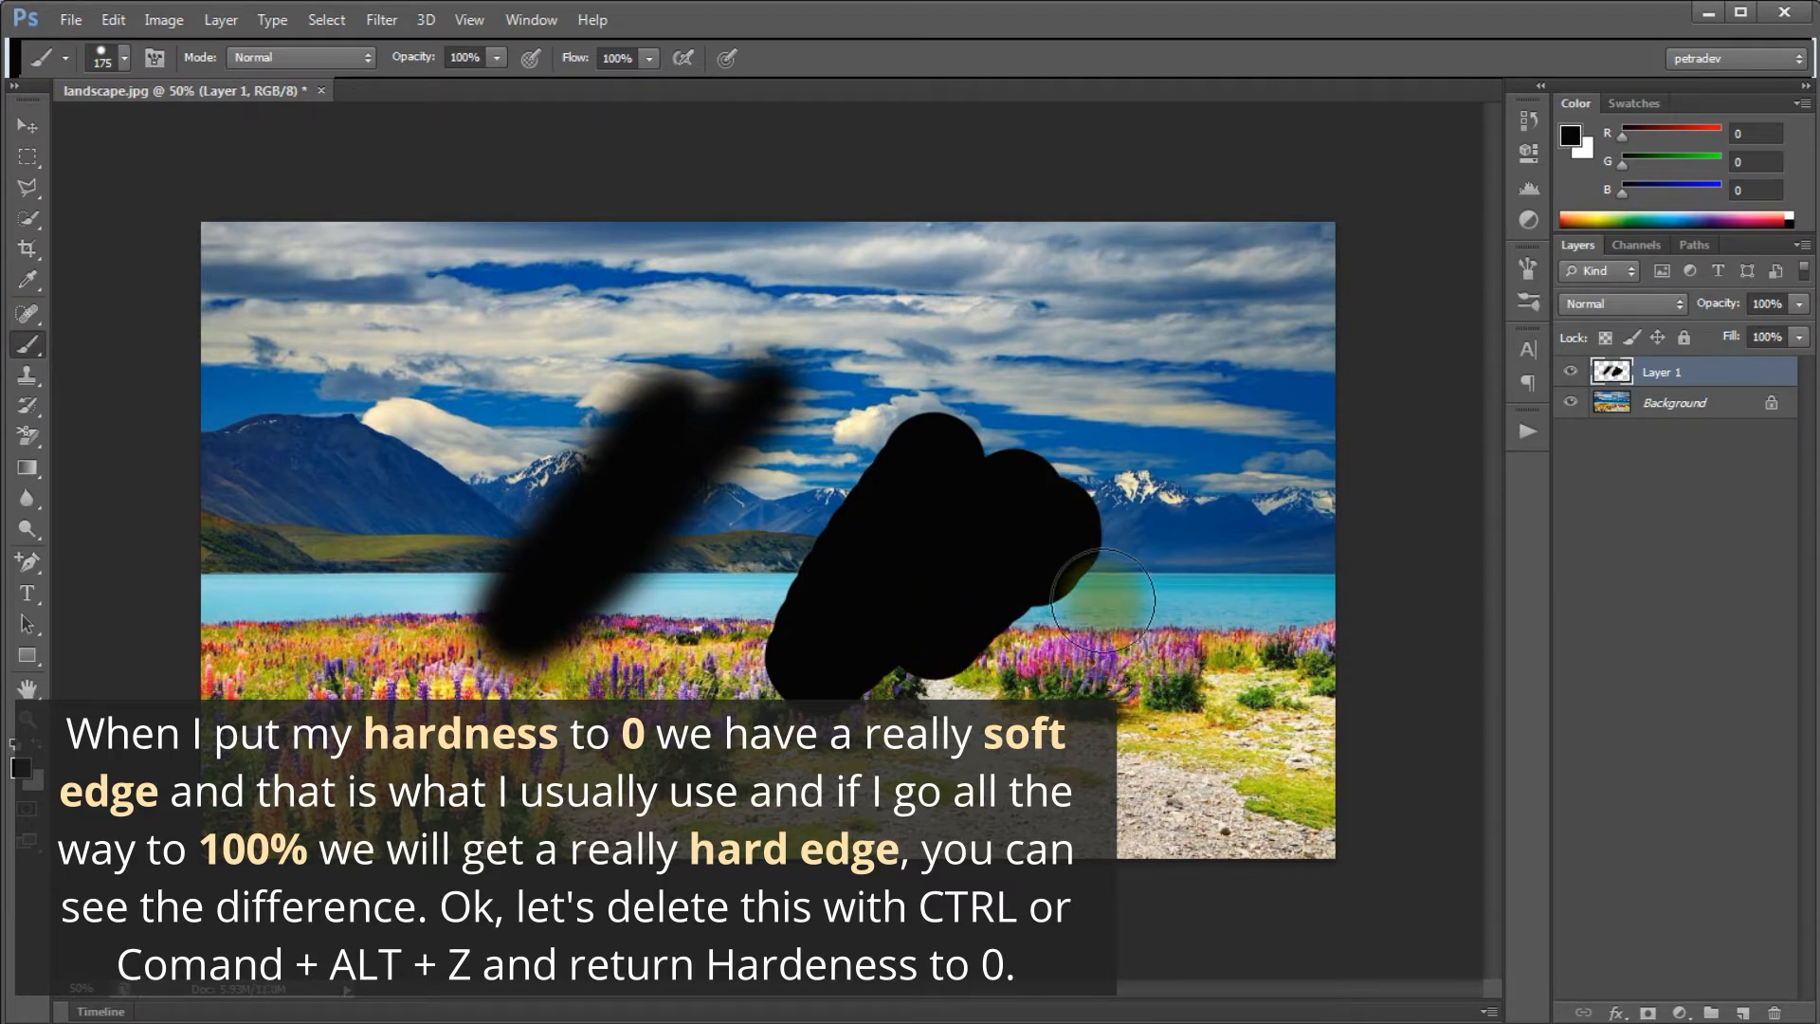
Undo the two brush strokes and set the brush hardness back to 0%
{"action": "key", "text": "ctrl+alt+z"}
{"action": "key", "text": "ctrl+alt+z"}
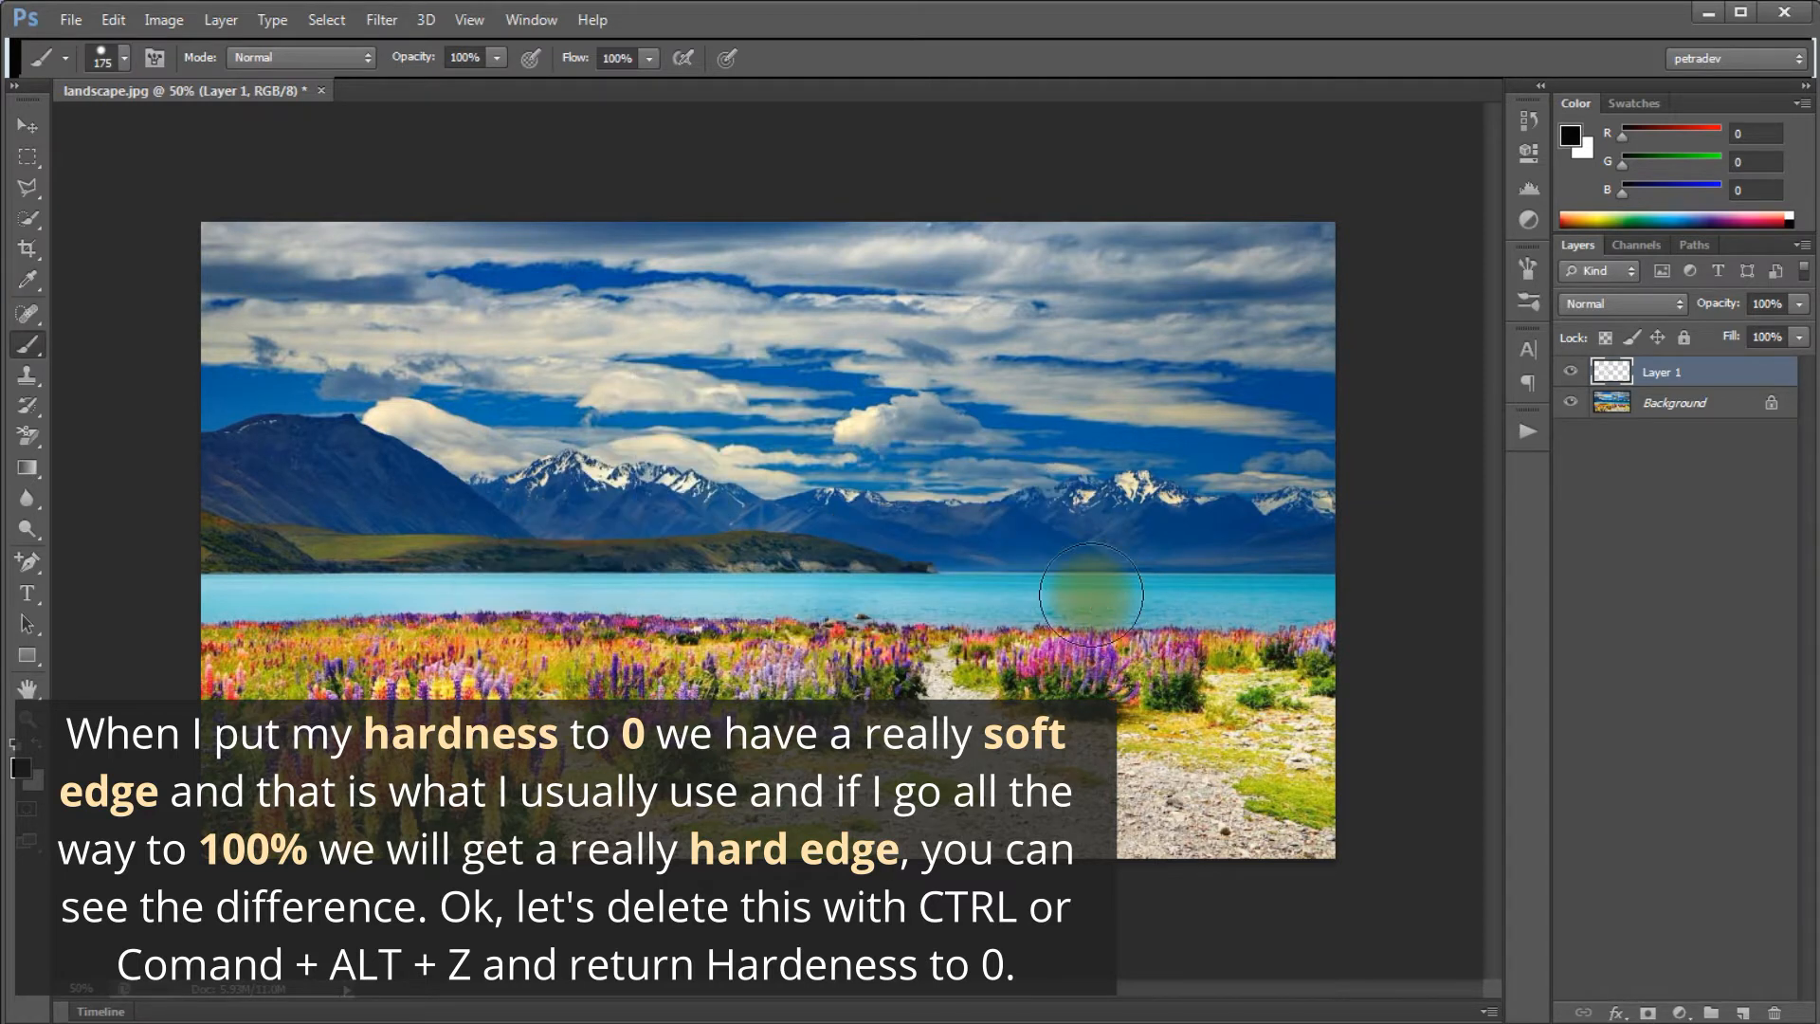
{"action": "left_click", "coordinate": [124, 59]}
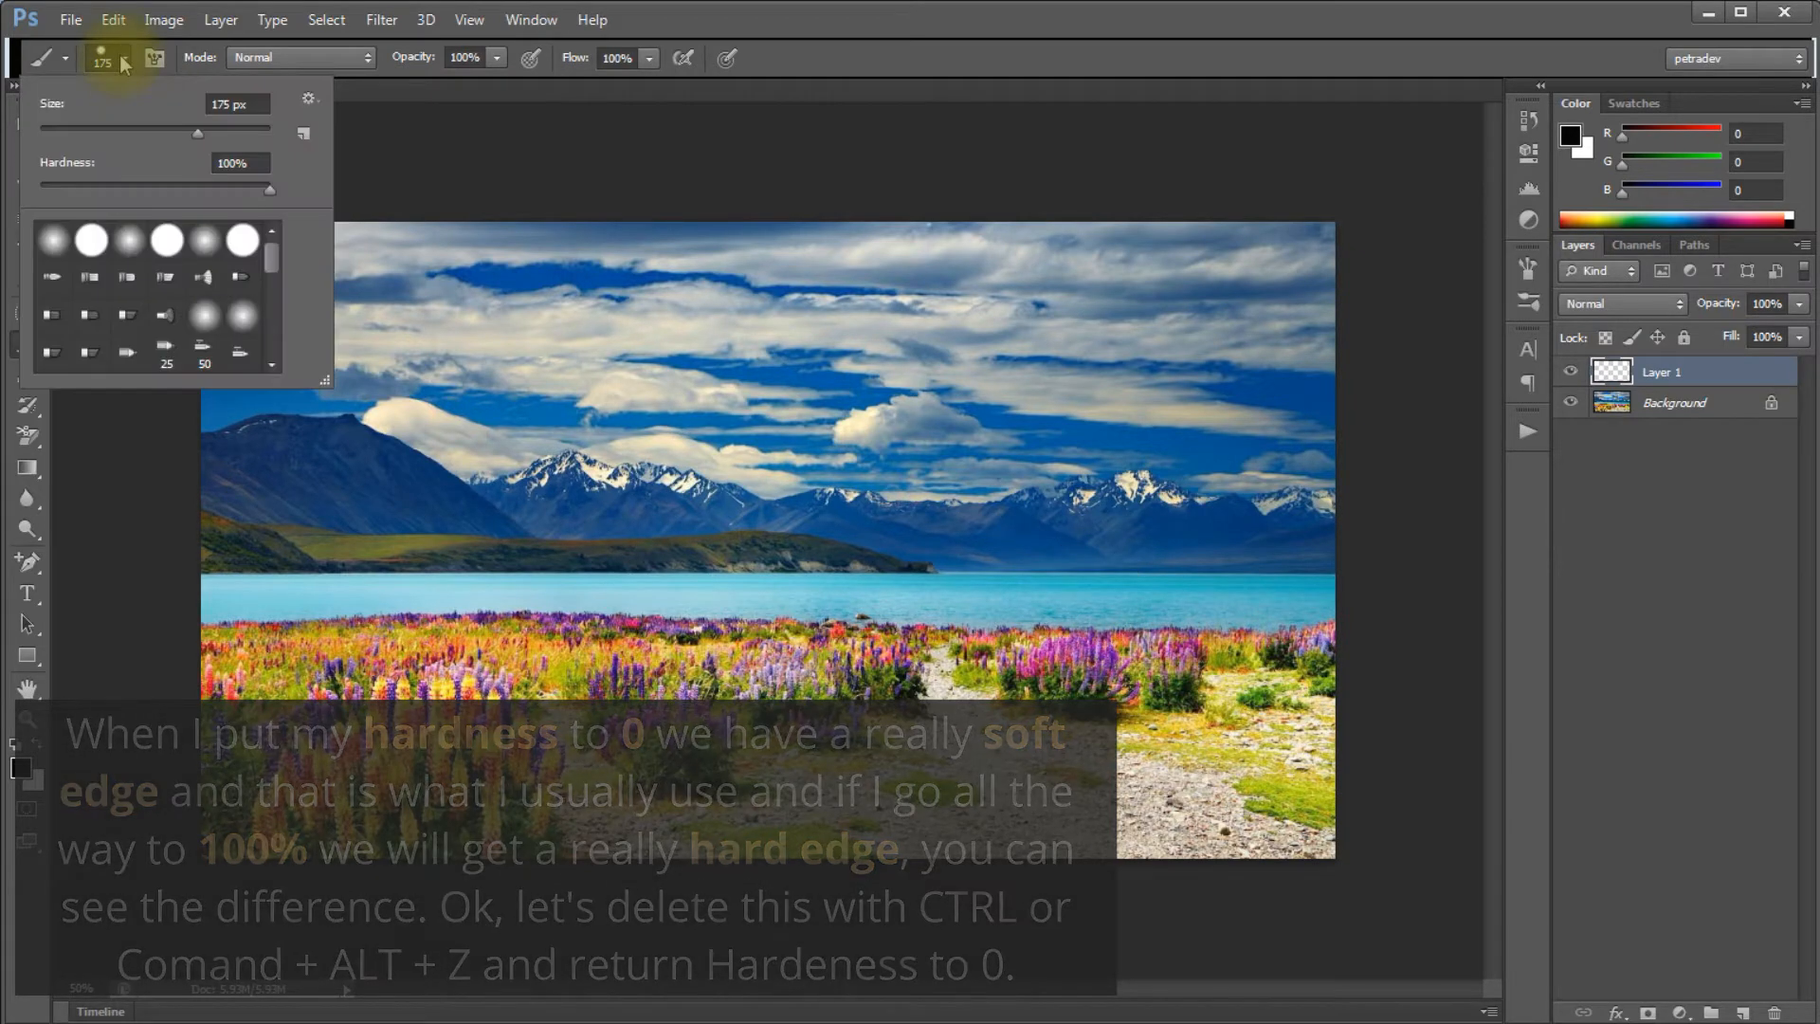
{"action": "left_click_drag", "start_coordinate": [270, 191], "coordinate": [4, 196]}
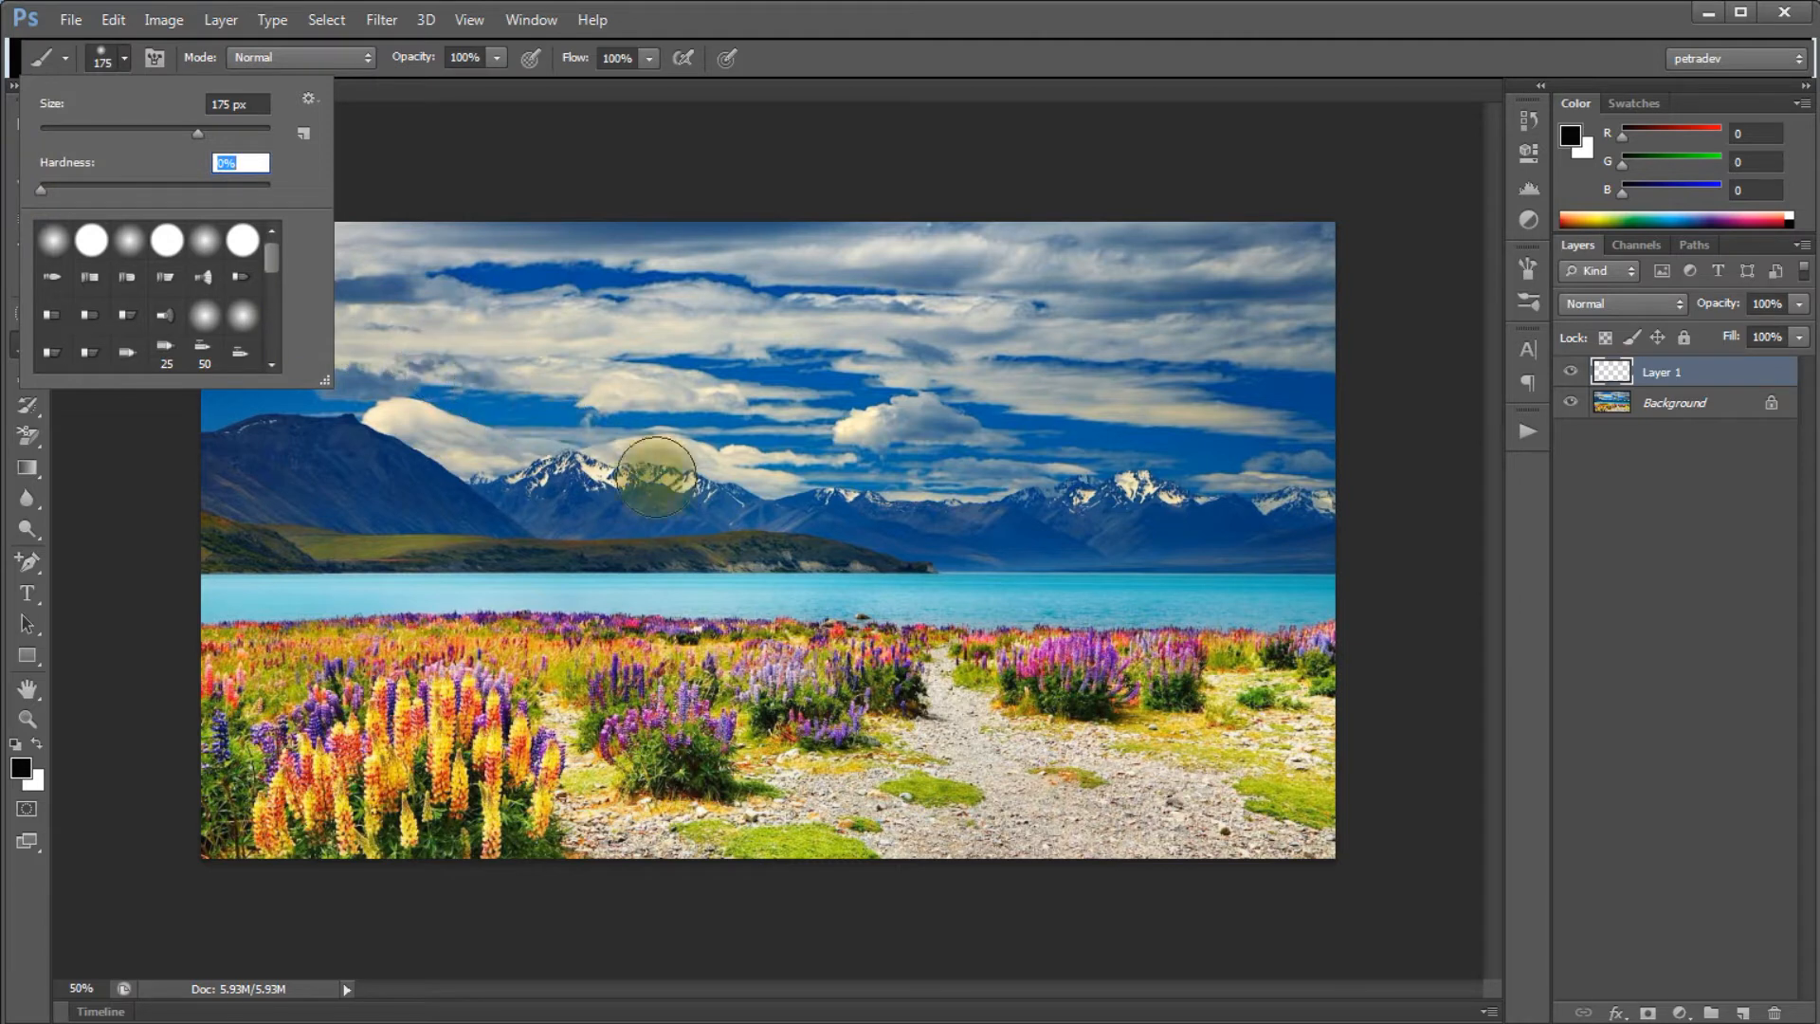
{"action": "left_click", "coordinate": [709, 488]}
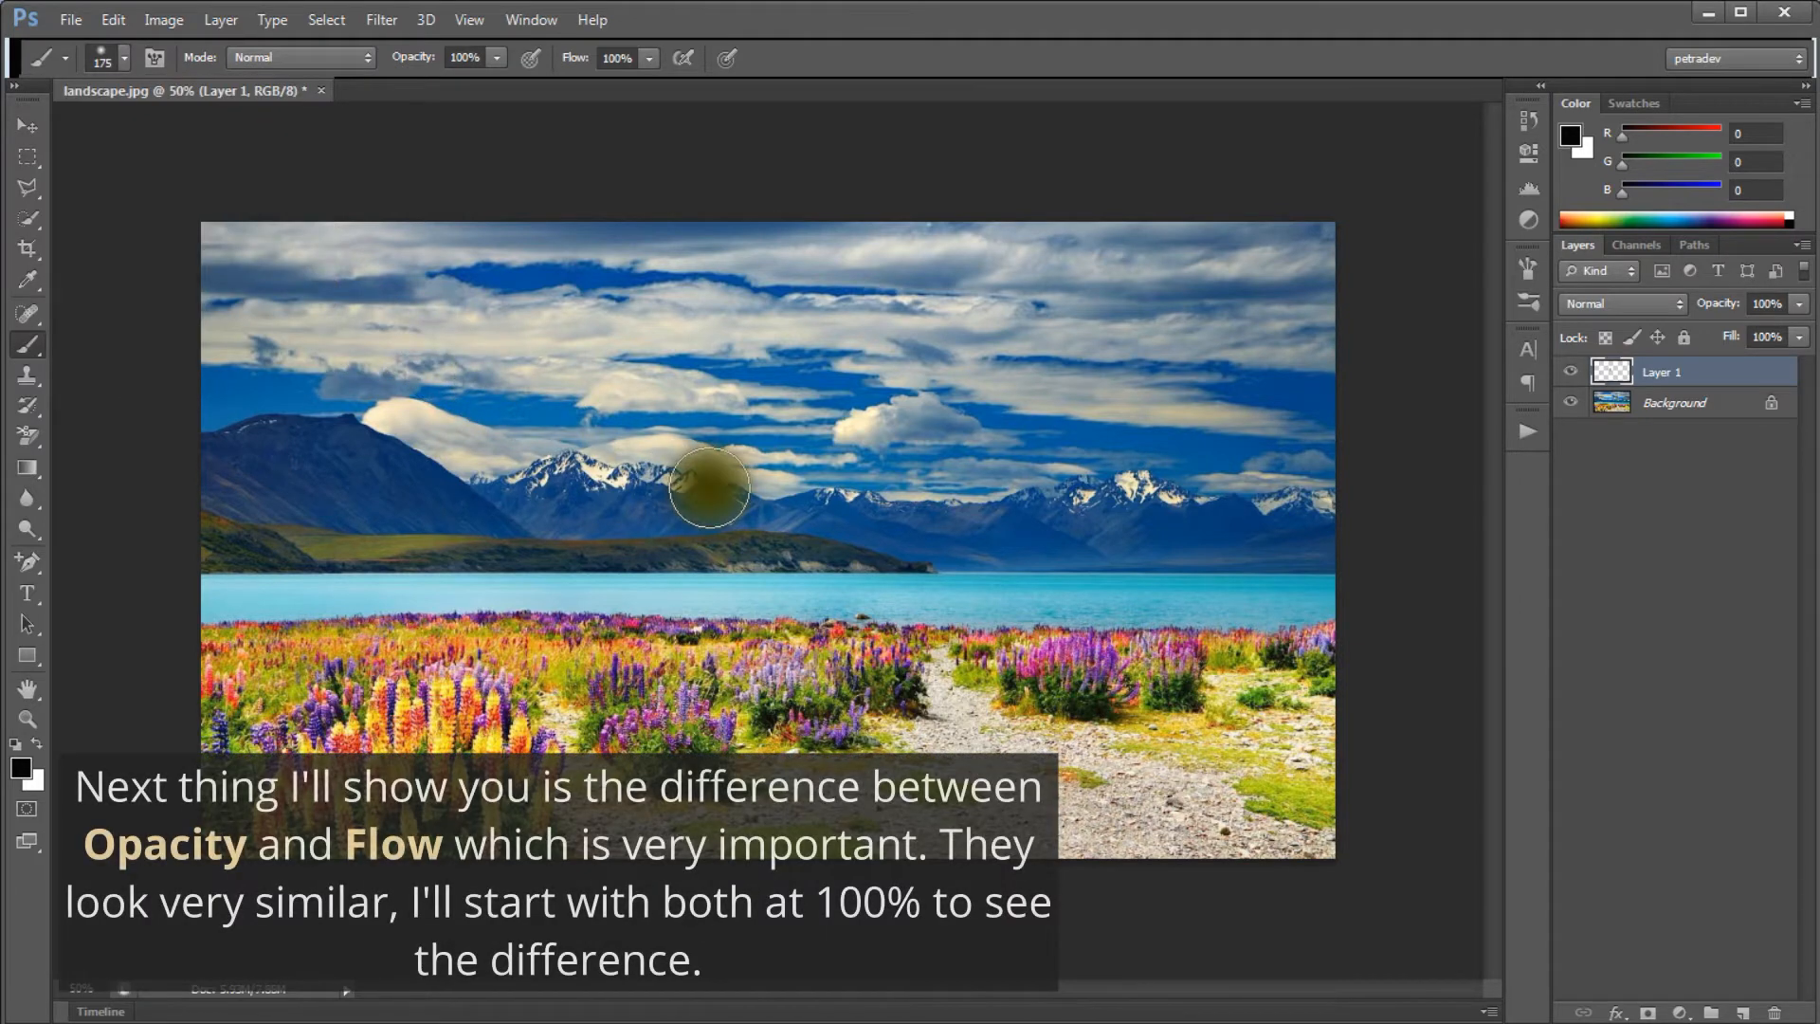
Paint repeated black strokes through the middle of the image at 100% opacity and flow
{"action": "left_click", "coordinate": [708, 488]}
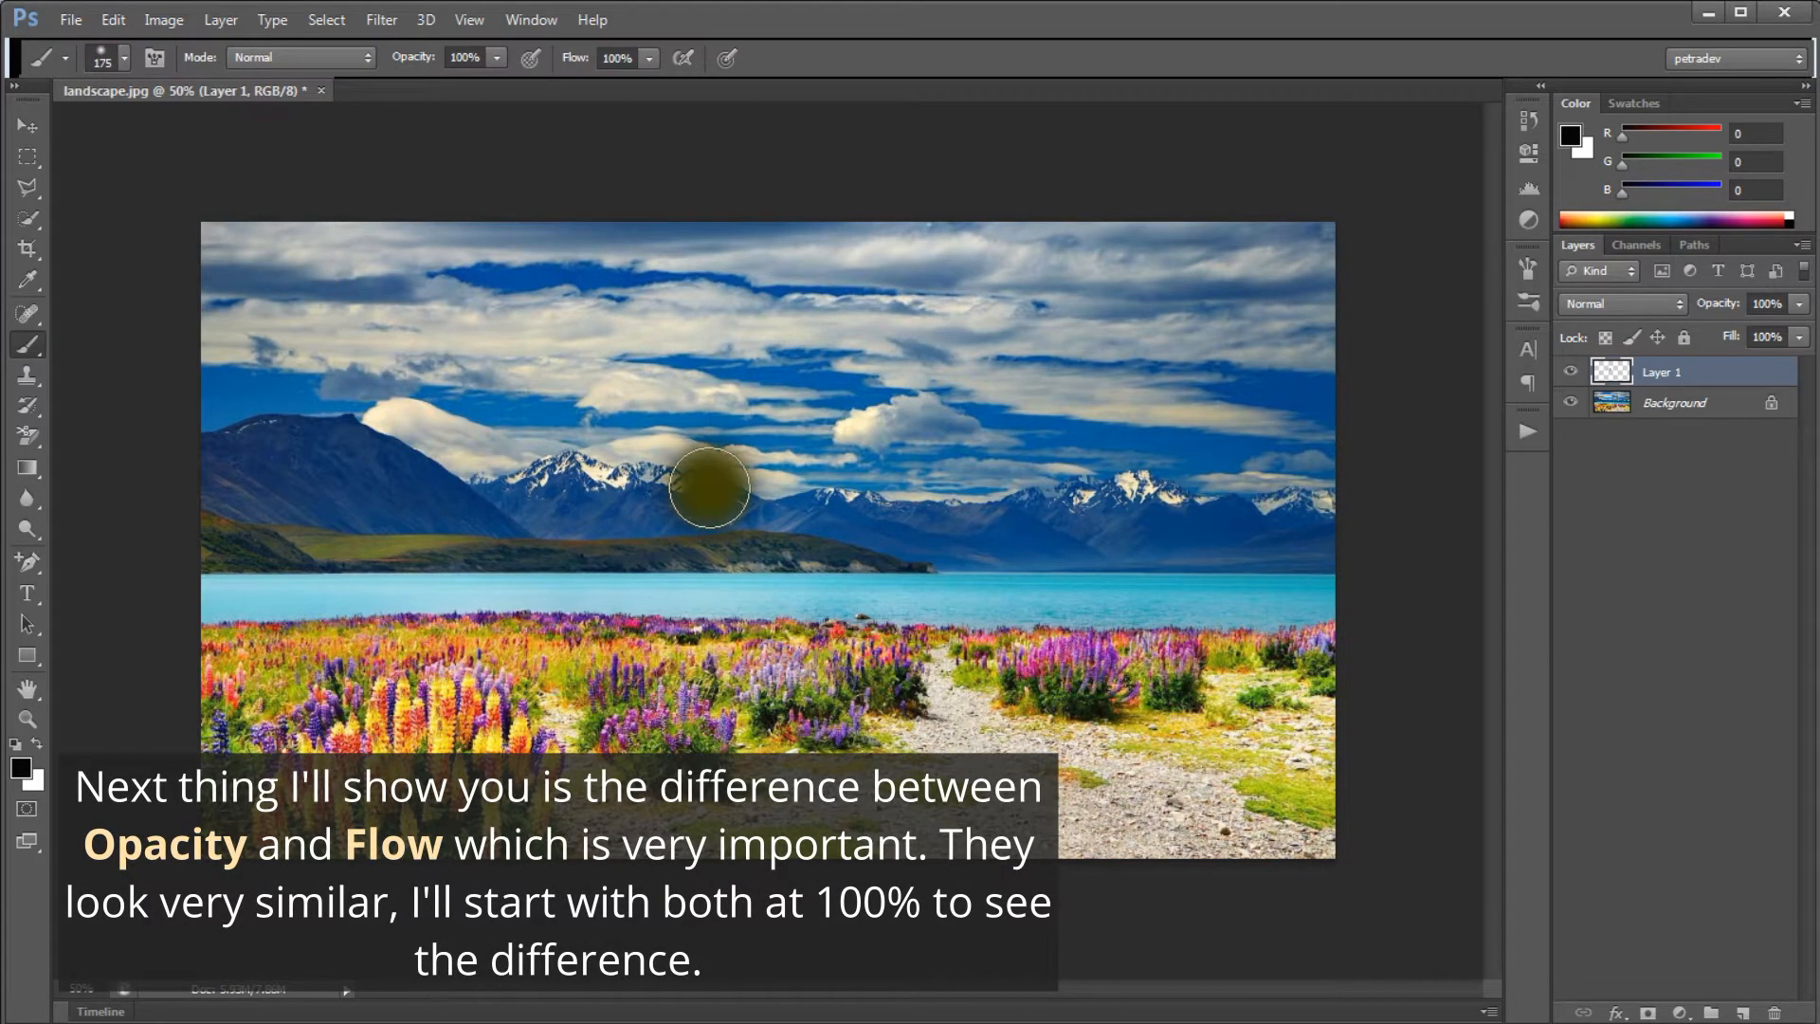
{"action": "mouse_move", "coordinate": [695, 506]}
{"action": "left_mouse_down"}
{"action": "mouse_move", "coordinate": [618, 647]}
{"action": "mouse_move", "coordinate": [784, 373]}
{"action": "left_mouse_up"}
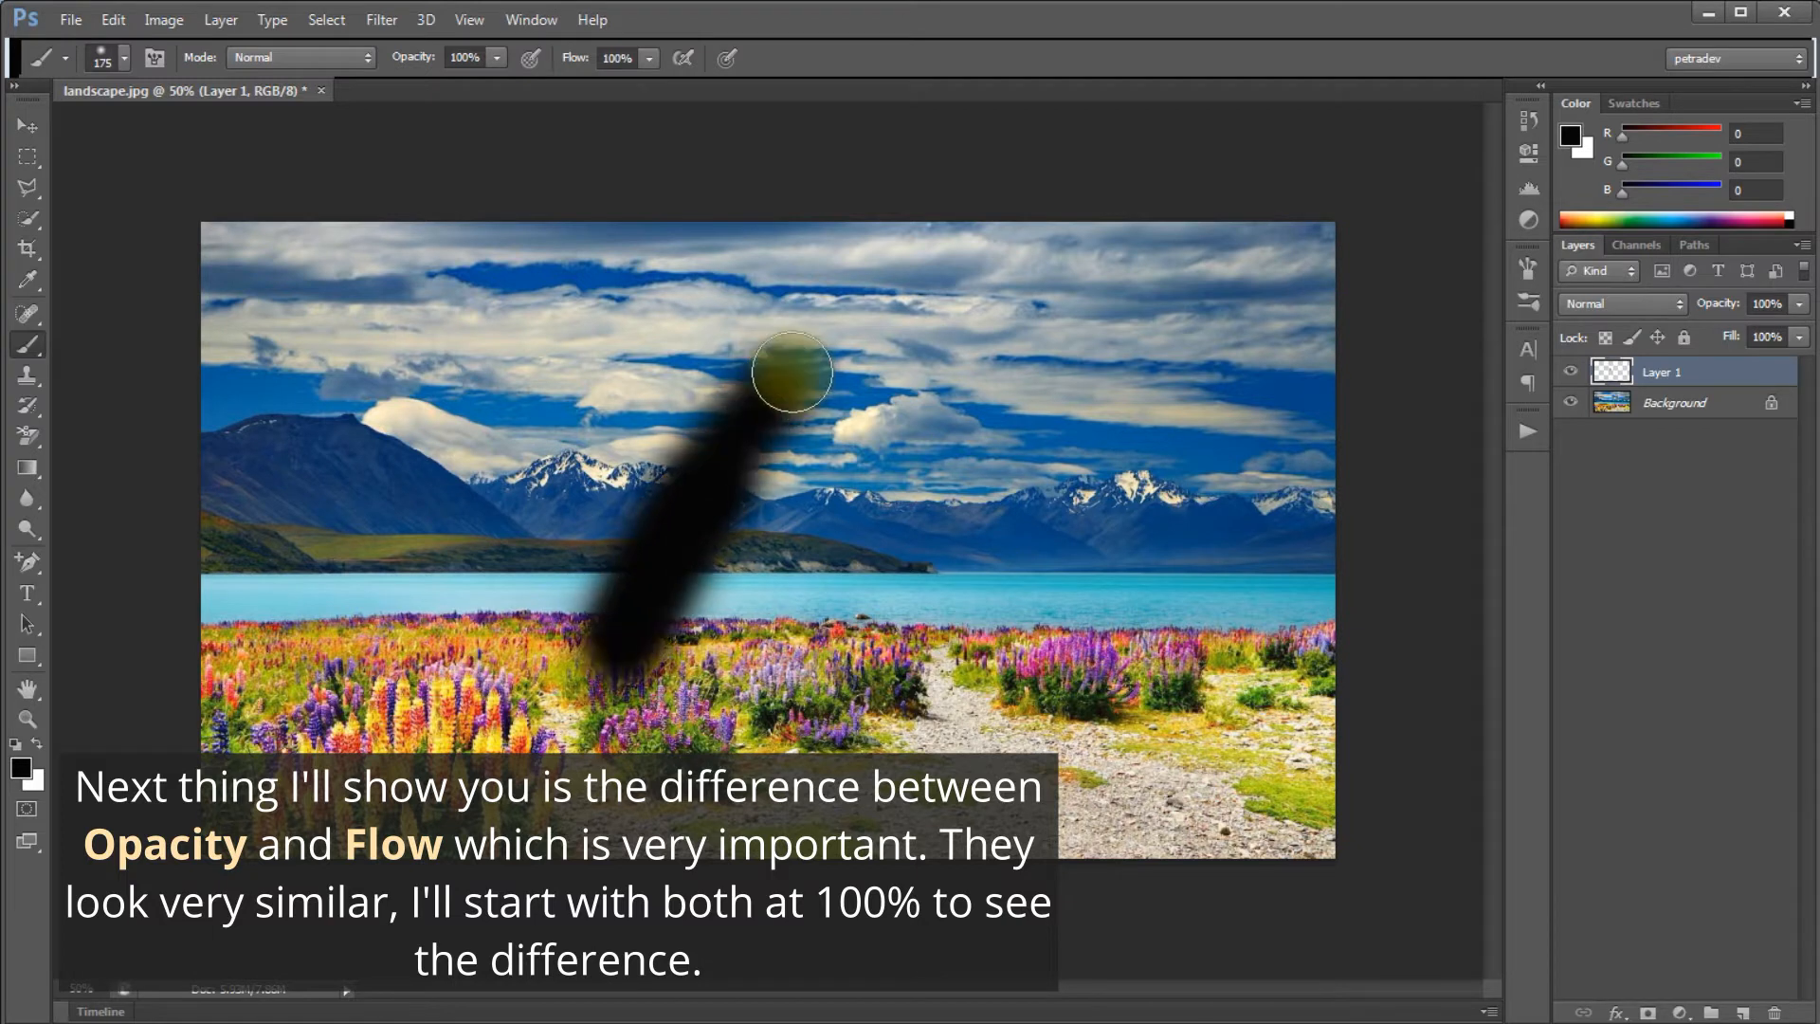
{"action": "mouse_move", "coordinate": [679, 644]}
{"action": "left_mouse_down"}
{"action": "mouse_move", "coordinate": [687, 688]}
{"action": "mouse_move", "coordinate": [747, 528]}
{"action": "mouse_move", "coordinate": [832, 394]}
{"action": "mouse_move", "coordinate": [730, 669]}
{"action": "mouse_move", "coordinate": [899, 411]}
{"action": "mouse_move", "coordinate": [798, 680]}
{"action": "left_mouse_up"}
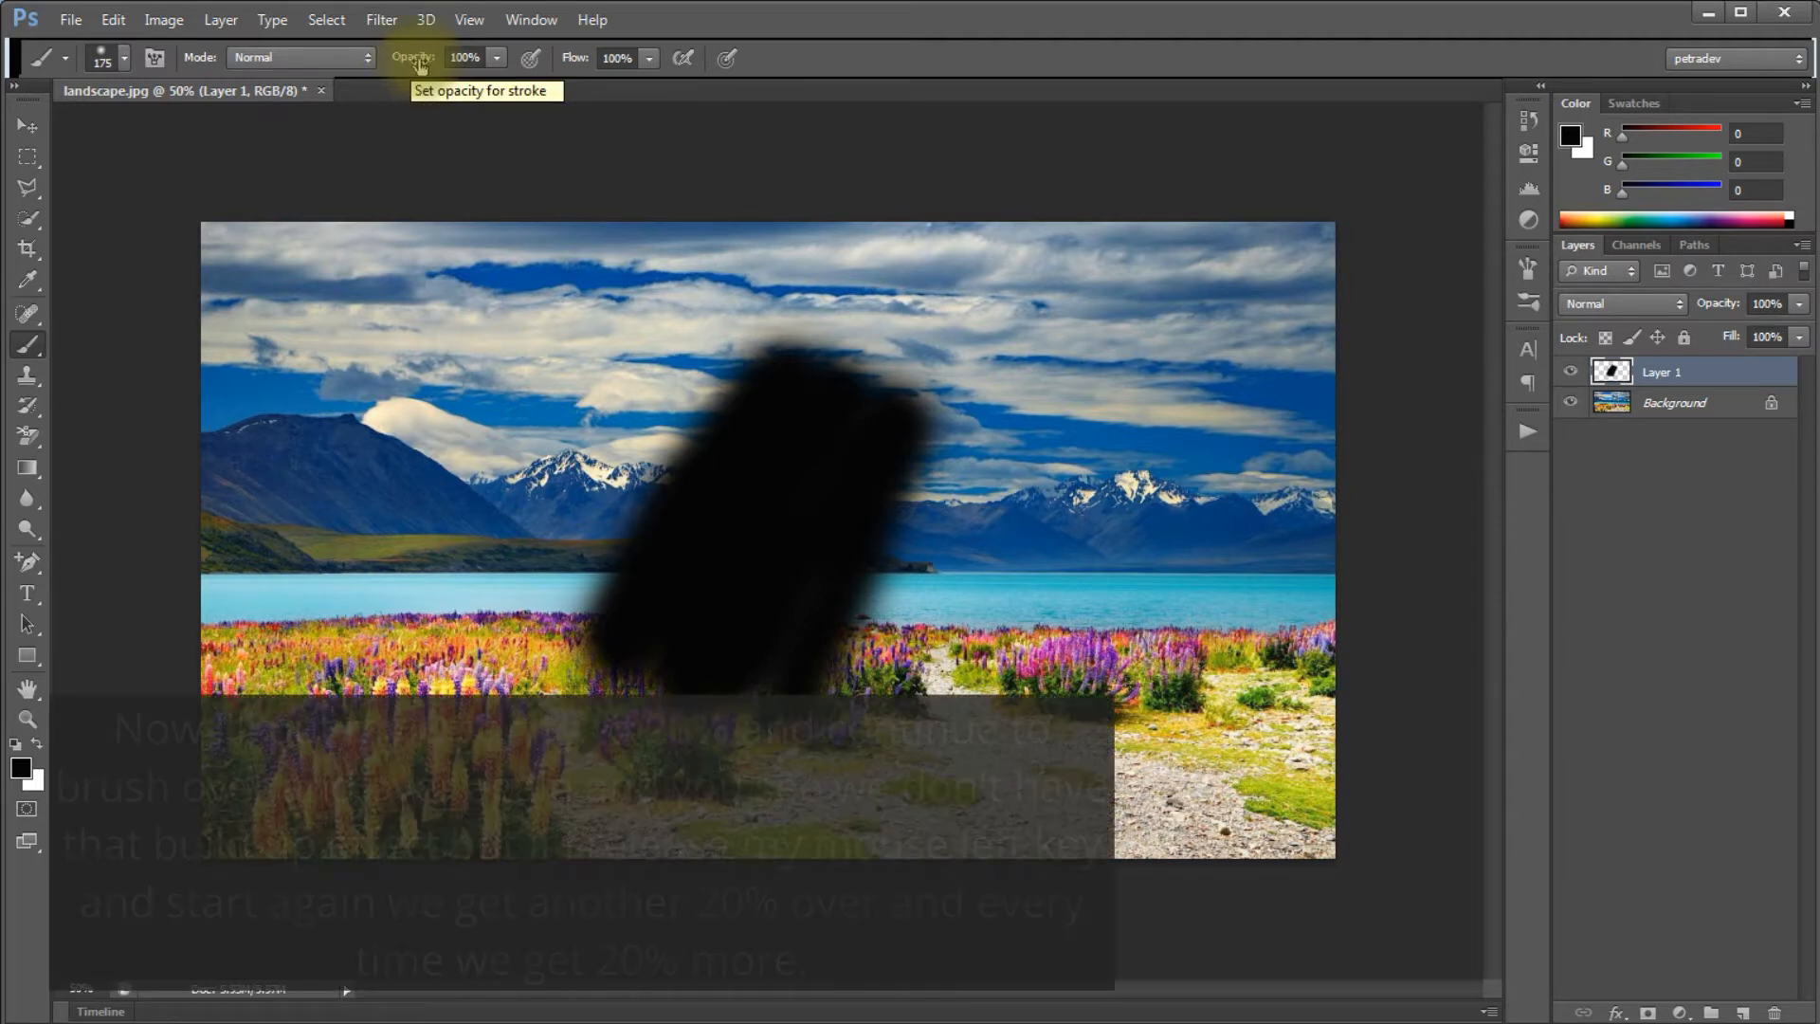
Set the brush opacity to 20% and paint overlapping strokes over the upper-left sky and mountains
{"action": "left_click_drag", "start_coordinate": [408, 59], "coordinate": [360, 62]}
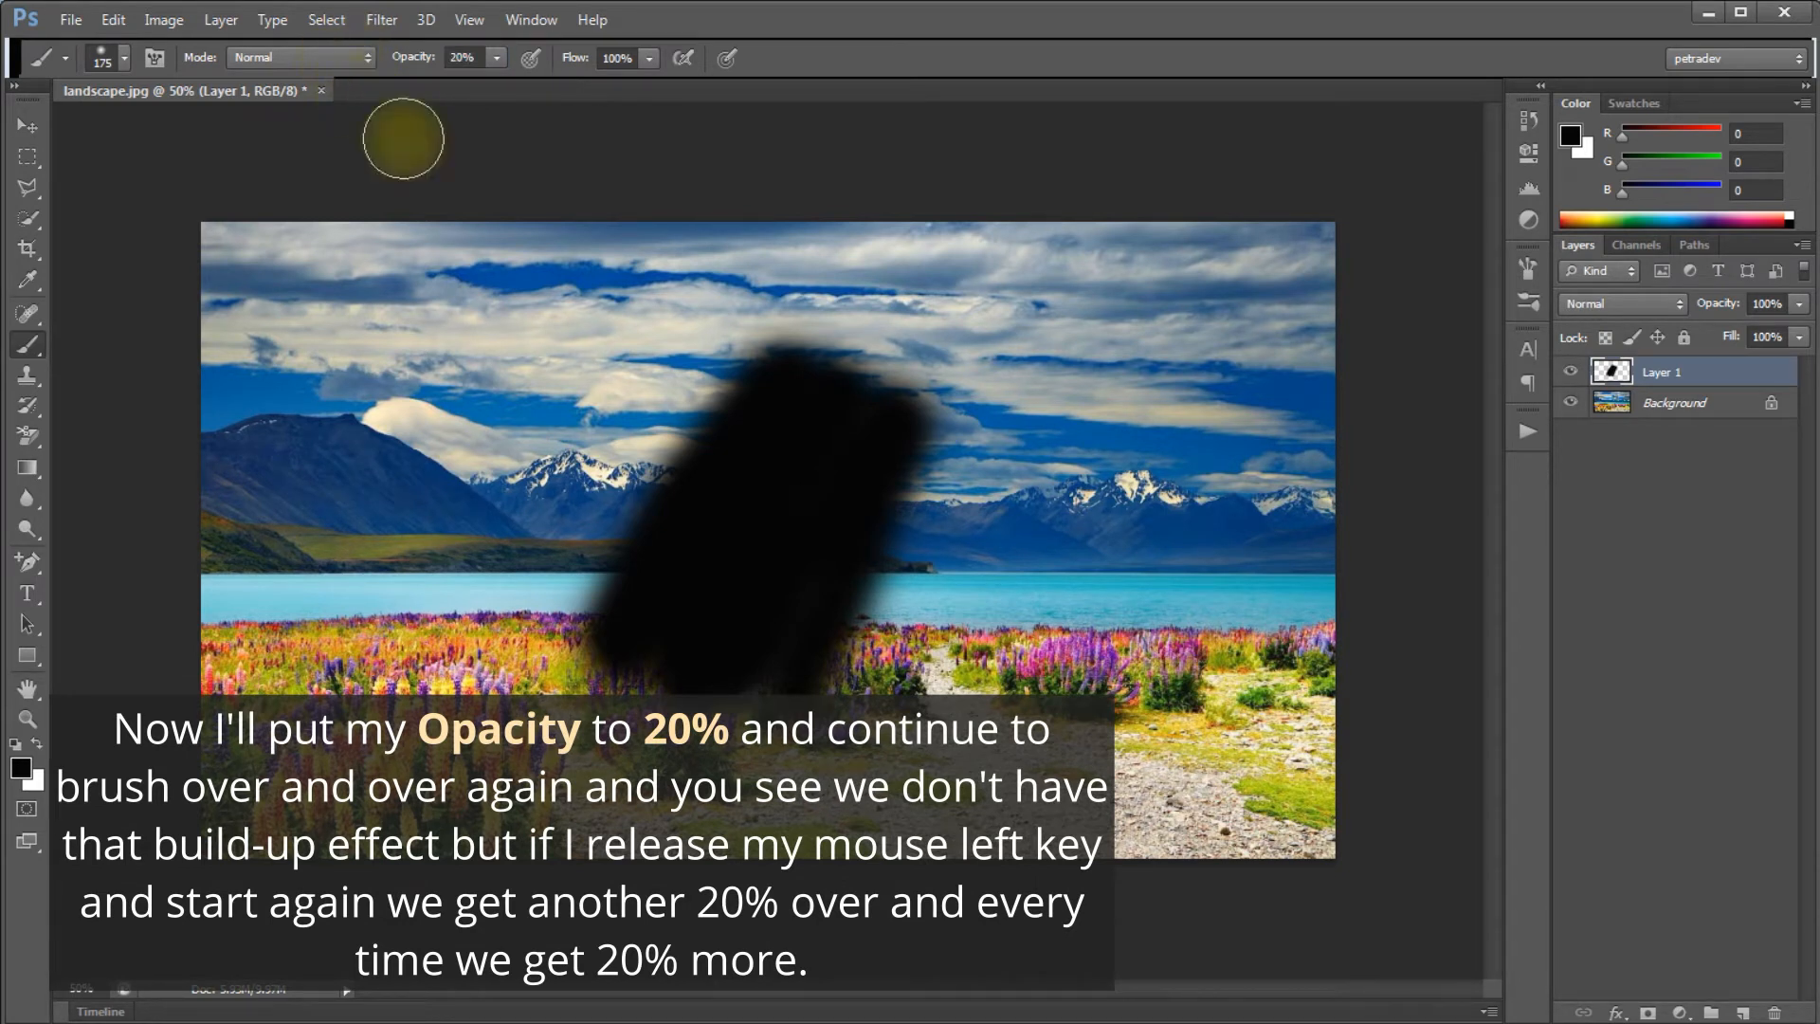
{"action": "mouse_move", "coordinate": [416, 371]}
{"action": "left_mouse_down"}
{"action": "mouse_move", "coordinate": [294, 509]}
{"action": "mouse_move", "coordinate": [317, 538]}
{"action": "mouse_move", "coordinate": [453, 341]}
{"action": "mouse_move", "coordinate": [355, 577]}
{"action": "mouse_move", "coordinate": [361, 611]}
{"action": "mouse_move", "coordinate": [541, 411]}
{"action": "mouse_move", "coordinate": [448, 567]}
{"action": "mouse_move", "coordinate": [411, 559]}
{"action": "mouse_move", "coordinate": [458, 352]}
{"action": "mouse_move", "coordinate": [280, 481]}
{"action": "mouse_move", "coordinate": [358, 298]}
{"action": "mouse_move", "coordinate": [242, 431]}
{"action": "mouse_move", "coordinate": [337, 378]}
{"action": "mouse_move", "coordinate": [305, 476]}
{"action": "mouse_move", "coordinate": [373, 408]}
{"action": "left_mouse_up"}
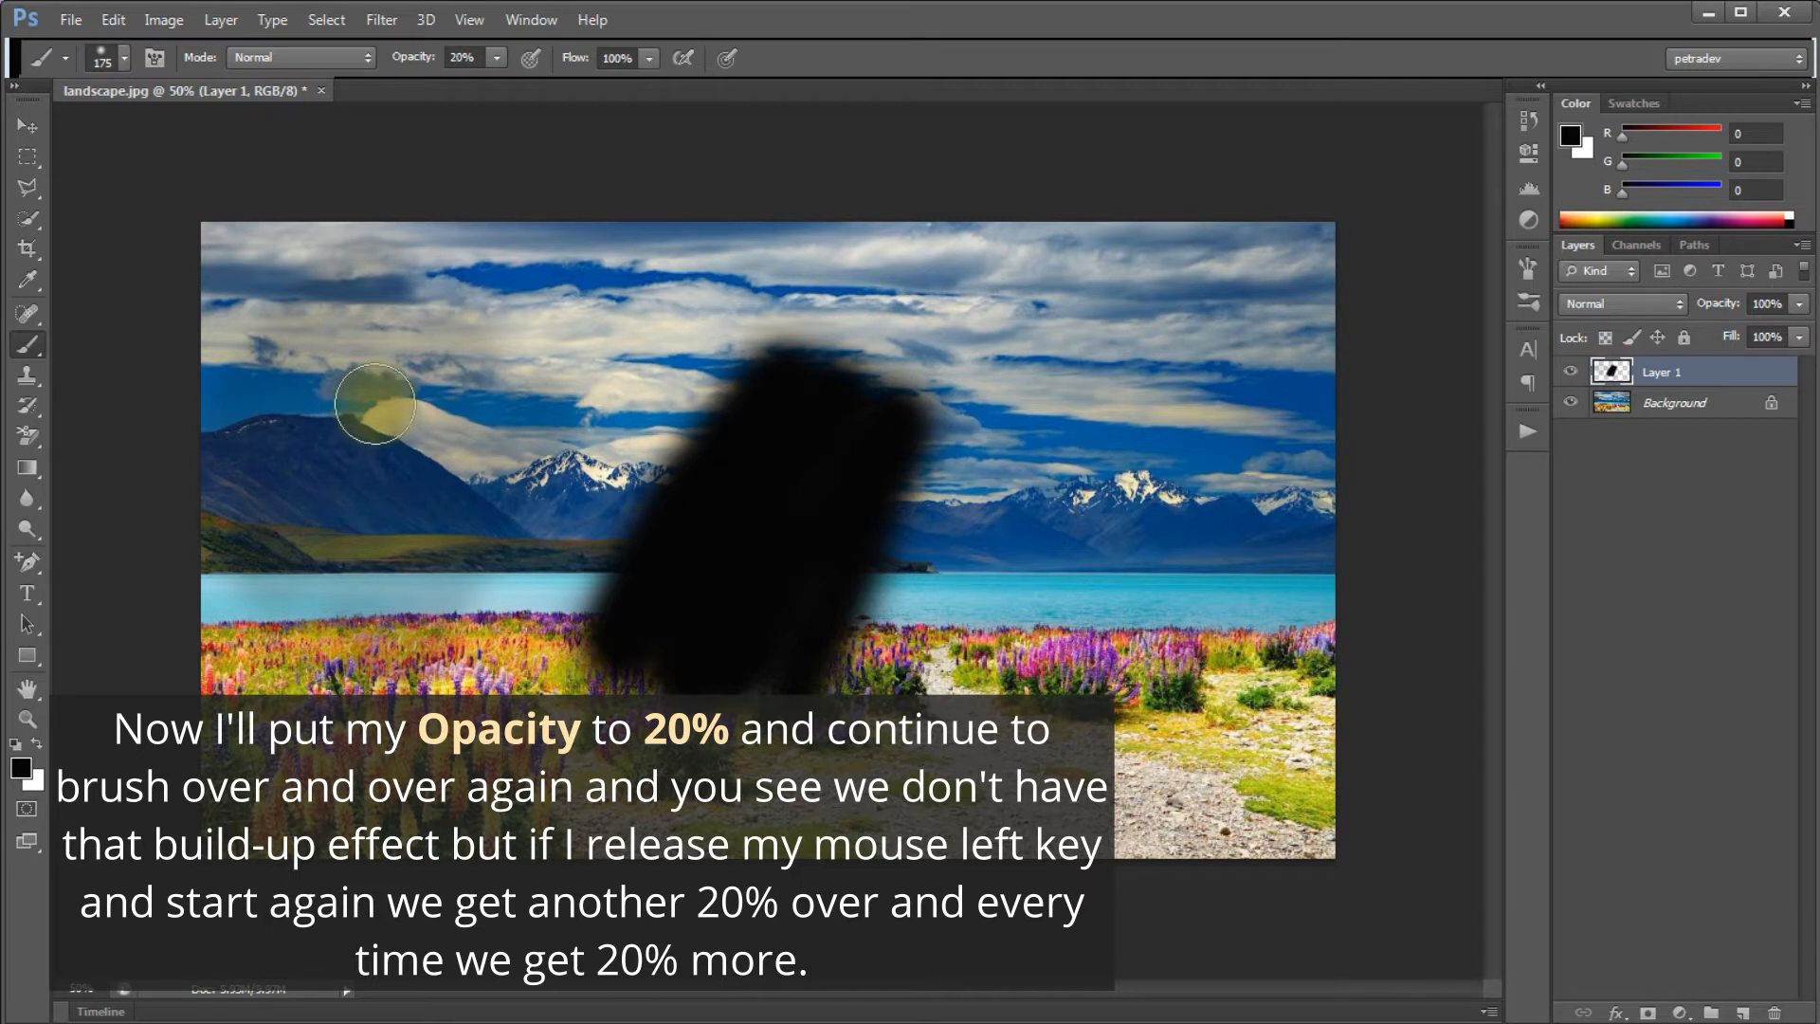
{"action": "mouse_move", "coordinate": [373, 396]}
{"action": "left_mouse_down"}
{"action": "mouse_move", "coordinate": [277, 536]}
{"action": "mouse_move", "coordinate": [425, 377]}
{"action": "mouse_move", "coordinate": [296, 581]}
{"action": "mouse_move", "coordinate": [526, 377]}
{"action": "mouse_move", "coordinate": [422, 565]}
{"action": "mouse_move", "coordinate": [508, 391]}
{"action": "mouse_move", "coordinate": [435, 557]}
{"action": "mouse_move", "coordinate": [555, 386]}
{"action": "mouse_move", "coordinate": [441, 523]}
{"action": "mouse_move", "coordinate": [500, 350]}
{"action": "mouse_move", "coordinate": [398, 479]}
{"action": "mouse_move", "coordinate": [451, 328]}
{"action": "mouse_move", "coordinate": [345, 489]}
{"action": "mouse_move", "coordinate": [408, 319]}
{"action": "mouse_move", "coordinate": [275, 489]}
{"action": "mouse_move", "coordinate": [347, 299]}
{"action": "mouse_move", "coordinate": [239, 494]}
{"action": "mouse_move", "coordinate": [400, 328]}
{"action": "mouse_move", "coordinate": [313, 463]}
{"action": "mouse_move", "coordinate": [322, 526]}
{"action": "mouse_move", "coordinate": [447, 364]}
{"action": "mouse_move", "coordinate": [427, 472]}
{"action": "mouse_move", "coordinate": [469, 400]}
{"action": "mouse_move", "coordinate": [386, 576]}
{"action": "mouse_move", "coordinate": [476, 411]}
{"action": "mouse_move", "coordinate": [365, 531]}
{"action": "mouse_move", "coordinate": [523, 391]}
{"action": "mouse_move", "coordinate": [394, 566]}
{"action": "mouse_move", "coordinate": [564, 405]}
{"action": "mouse_move", "coordinate": [354, 615]}
{"action": "mouse_move", "coordinate": [405, 461]}
{"action": "mouse_move", "coordinate": [473, 392]}
{"action": "mouse_move", "coordinate": [320, 596]}
{"action": "mouse_move", "coordinate": [448, 370]}
{"action": "mouse_move", "coordinate": [242, 560]}
{"action": "mouse_move", "coordinate": [345, 388]}
{"action": "mouse_move", "coordinate": [331, 368]}
{"action": "mouse_move", "coordinate": [200, 517]}
{"action": "mouse_move", "coordinate": [374, 339]}
{"action": "mouse_move", "coordinate": [373, 422]}
{"action": "mouse_move", "coordinate": [431, 376]}
{"action": "mouse_move", "coordinate": [545, 354]}
{"action": "mouse_move", "coordinate": [422, 533]}
{"action": "mouse_move", "coordinate": [509, 370]}
{"action": "mouse_move", "coordinate": [281, 575]}
{"action": "mouse_move", "coordinate": [435, 355]}
{"action": "mouse_move", "coordinate": [400, 312]}
{"action": "mouse_move", "coordinate": [275, 460]}
{"action": "mouse_move", "coordinate": [444, 361]}
{"action": "mouse_move", "coordinate": [577, 404]}
{"action": "mouse_move", "coordinate": [474, 511]}
{"action": "mouse_move", "coordinate": [522, 459]}
{"action": "left_mouse_up"}
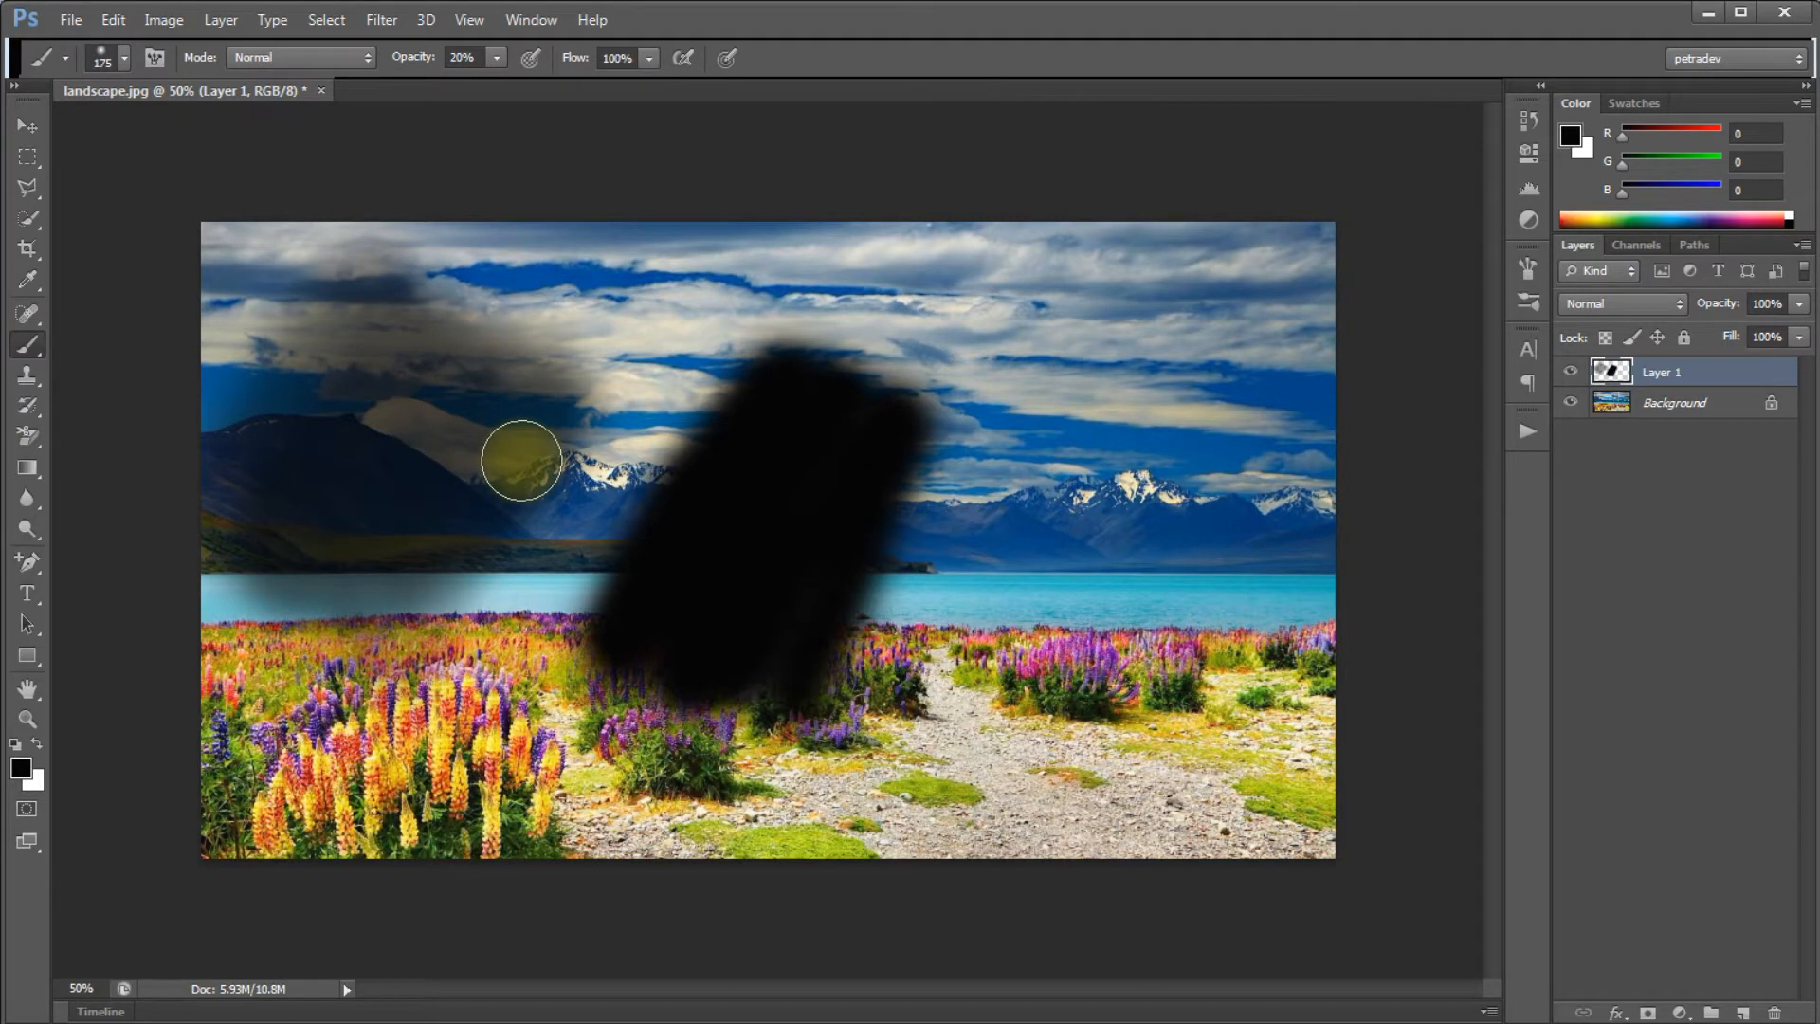
Select the Background layer and add a white Solid Color fill layer above it
{"action": "left_click", "coordinate": [1715, 409]}
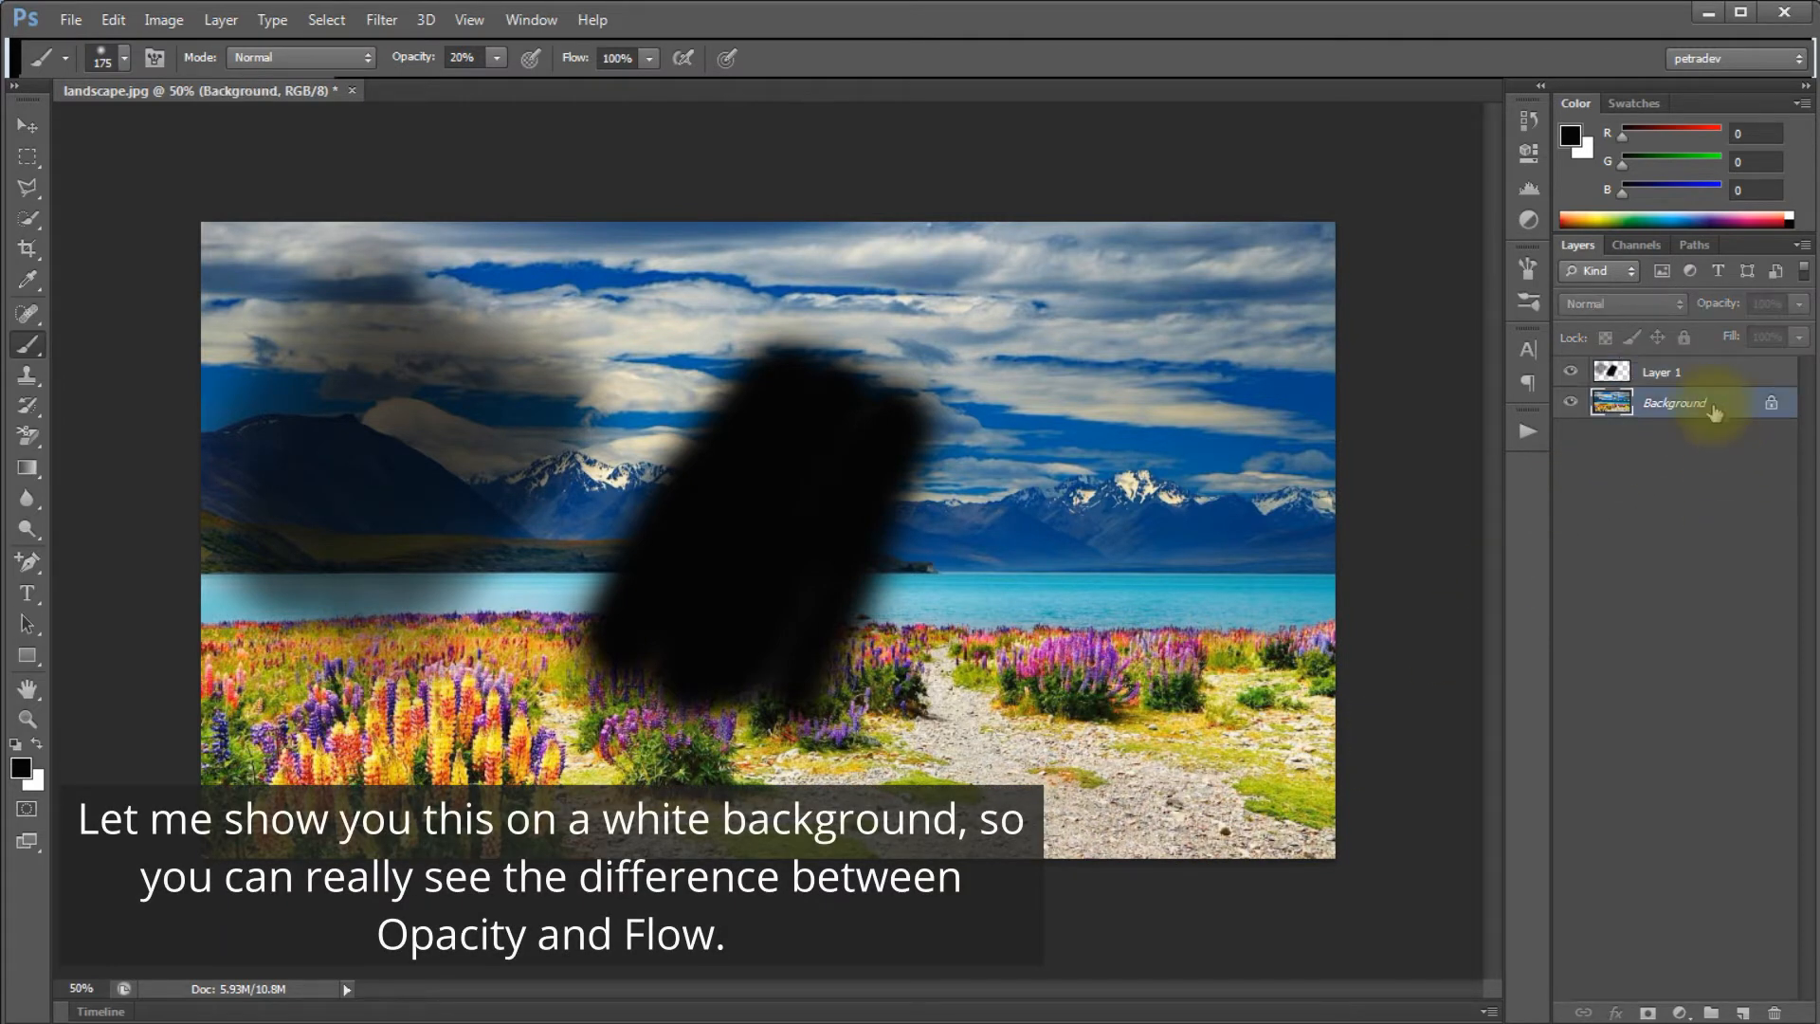
{"action": "left_click", "coordinate": [1702, 384]}
{"action": "left_click", "coordinate": [1679, 1012]}
{"action": "left_click", "coordinate": [1717, 499]}
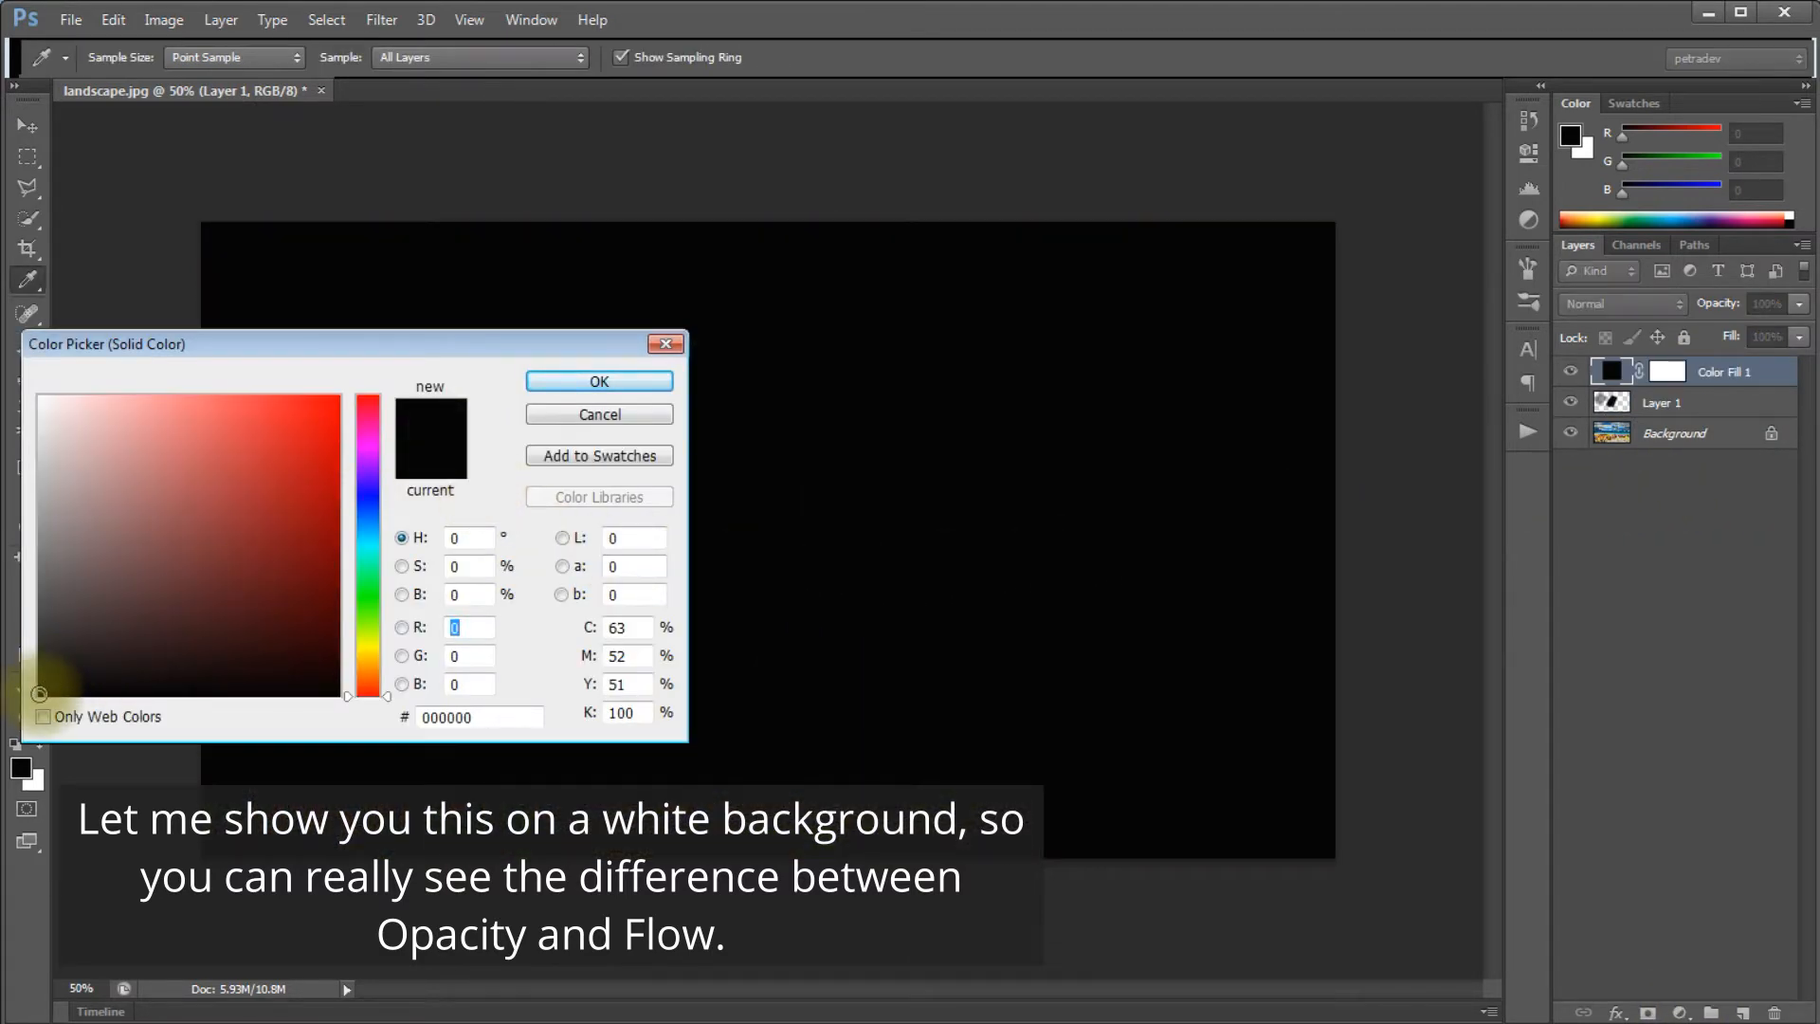
{"action": "left_click_drag", "start_coordinate": [39, 690], "coordinate": [43, 379]}
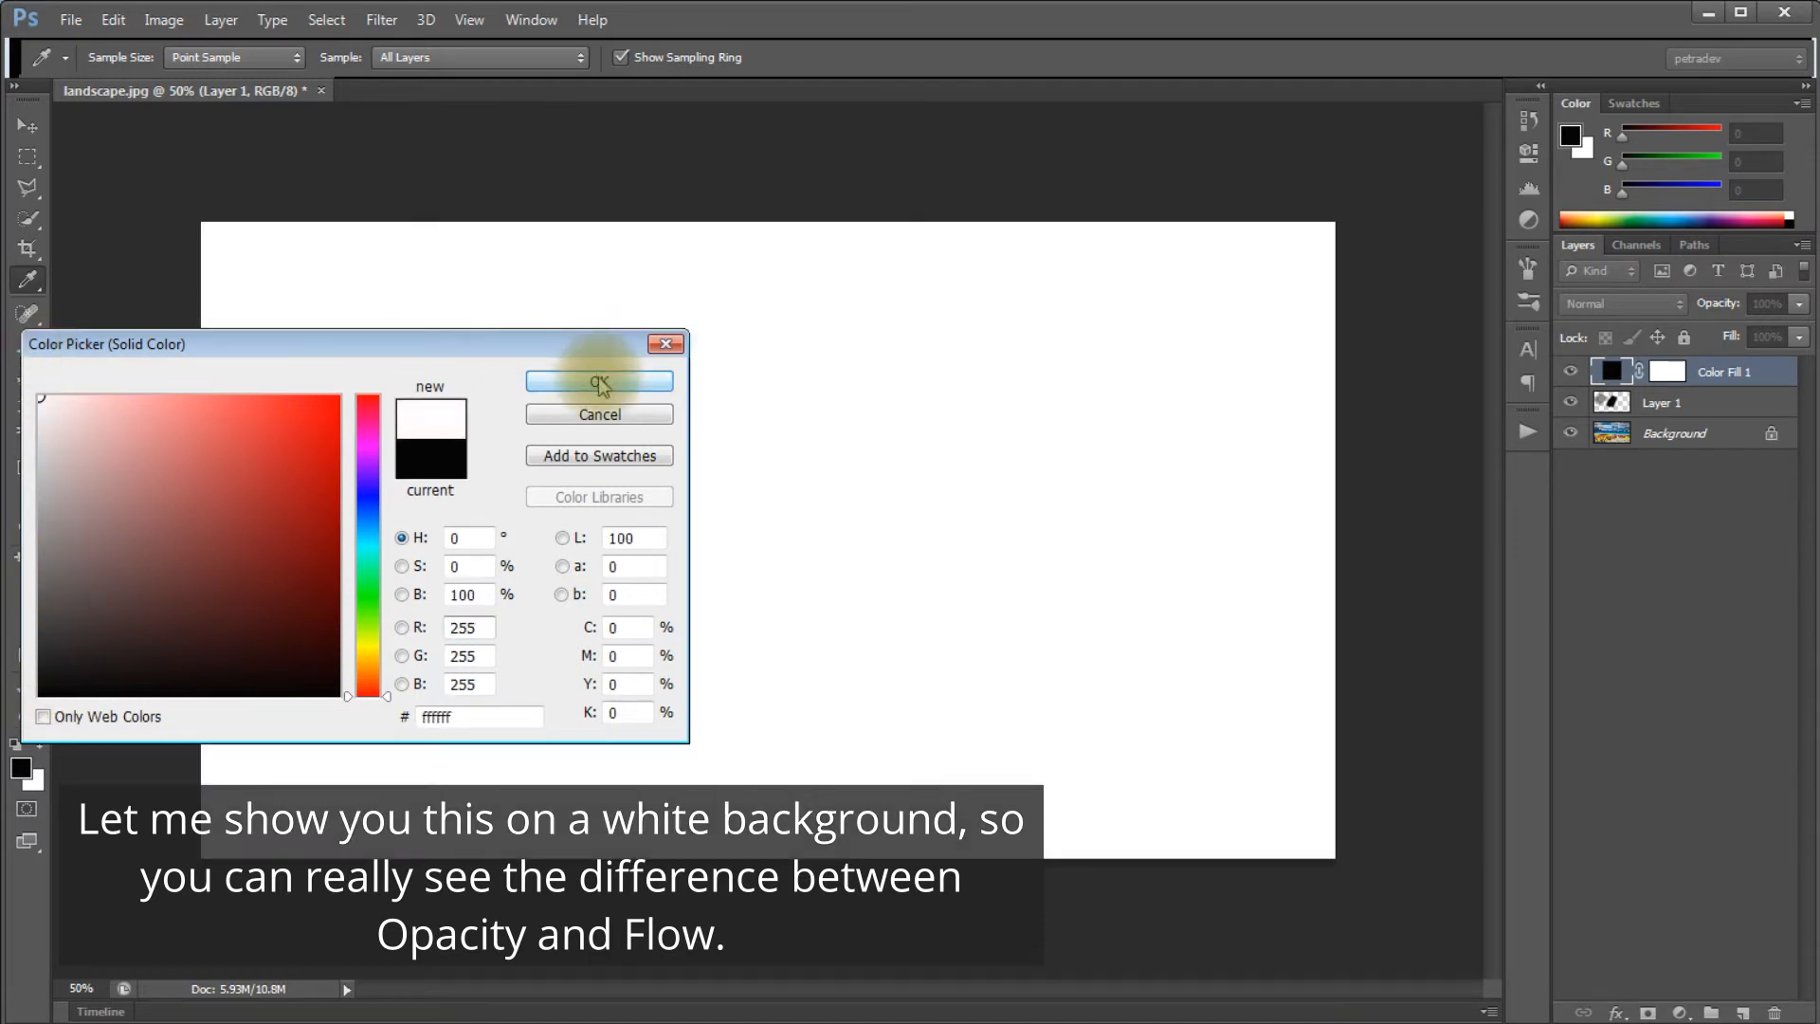
{"action": "left_click", "coordinate": [600, 383]}
Select the Brush tool and move Layer 1 above the white fill layer
{"action": "key", "text": "b"}
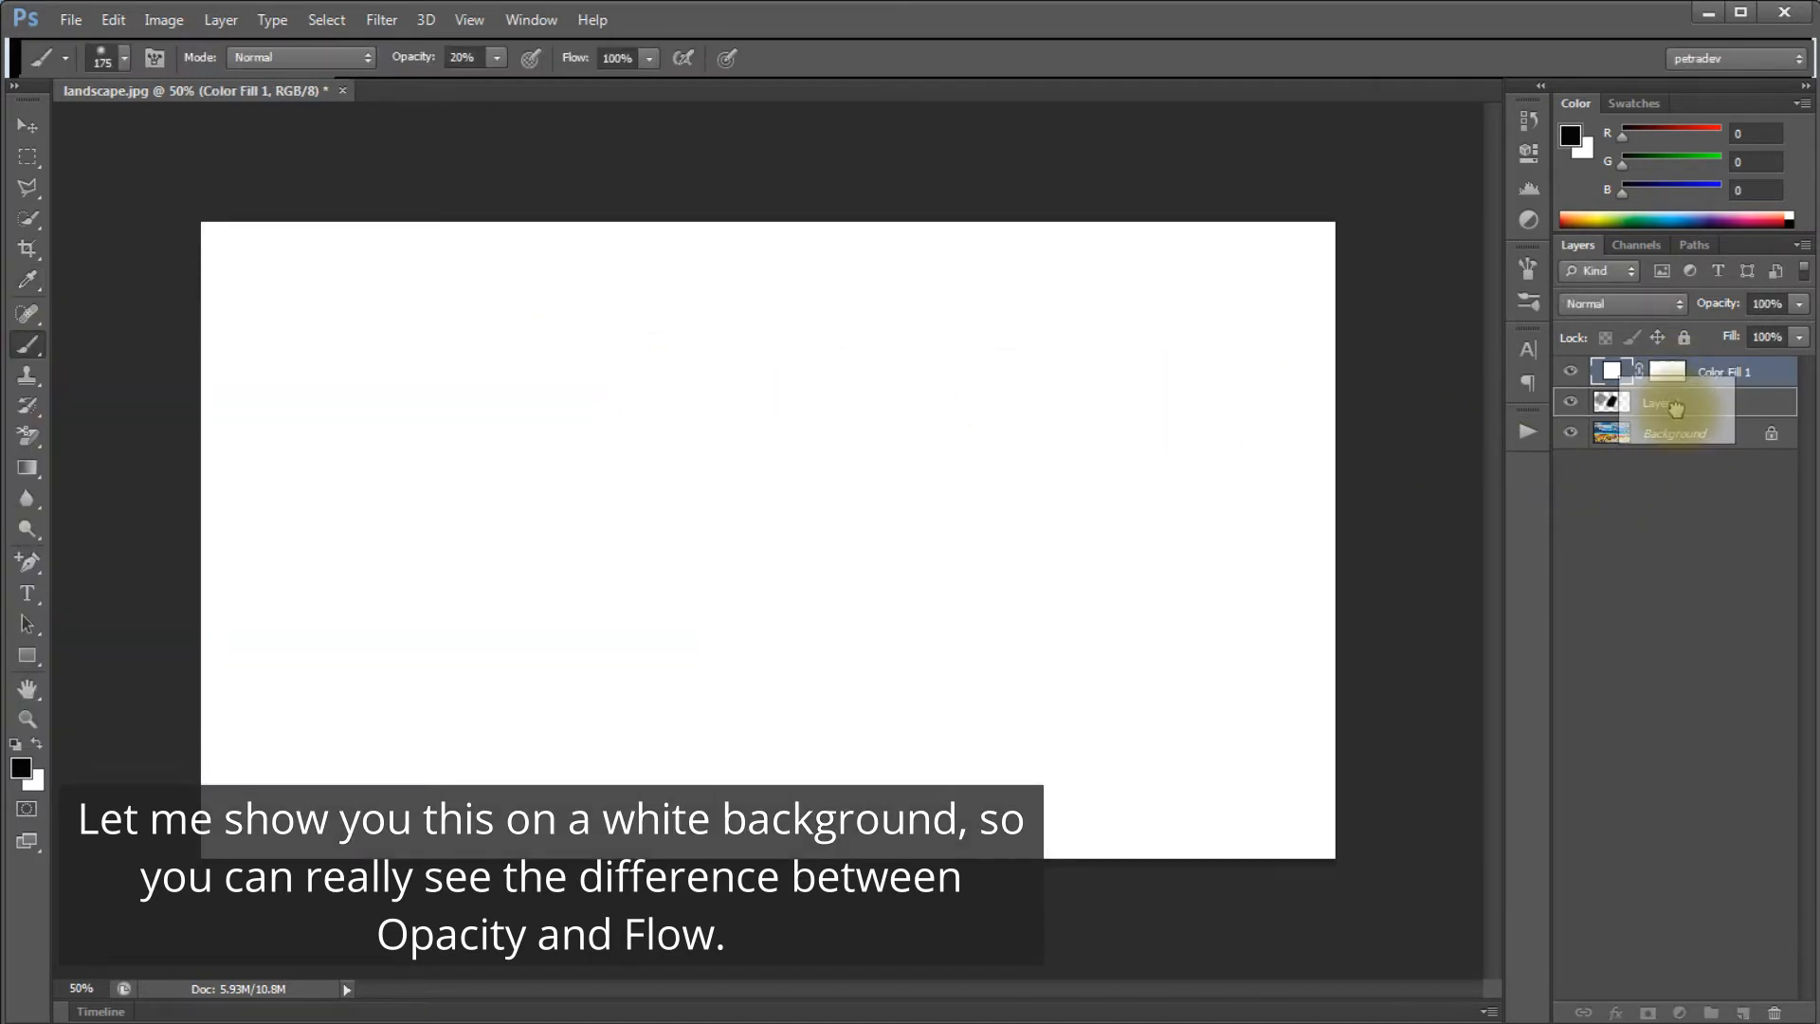
{"action": "mouse_move", "coordinate": [1676, 404]}
{"action": "left_mouse_down"}
{"action": "mouse_move", "coordinate": [1671, 372]}
{"action": "mouse_move", "coordinate": [1614, 387]}
{"action": "mouse_move", "coordinate": [1612, 410]}
{"action": "mouse_move", "coordinate": [1605, 394]}
{"action": "left_mouse_up"}
{"action": "key", "text": "x"}
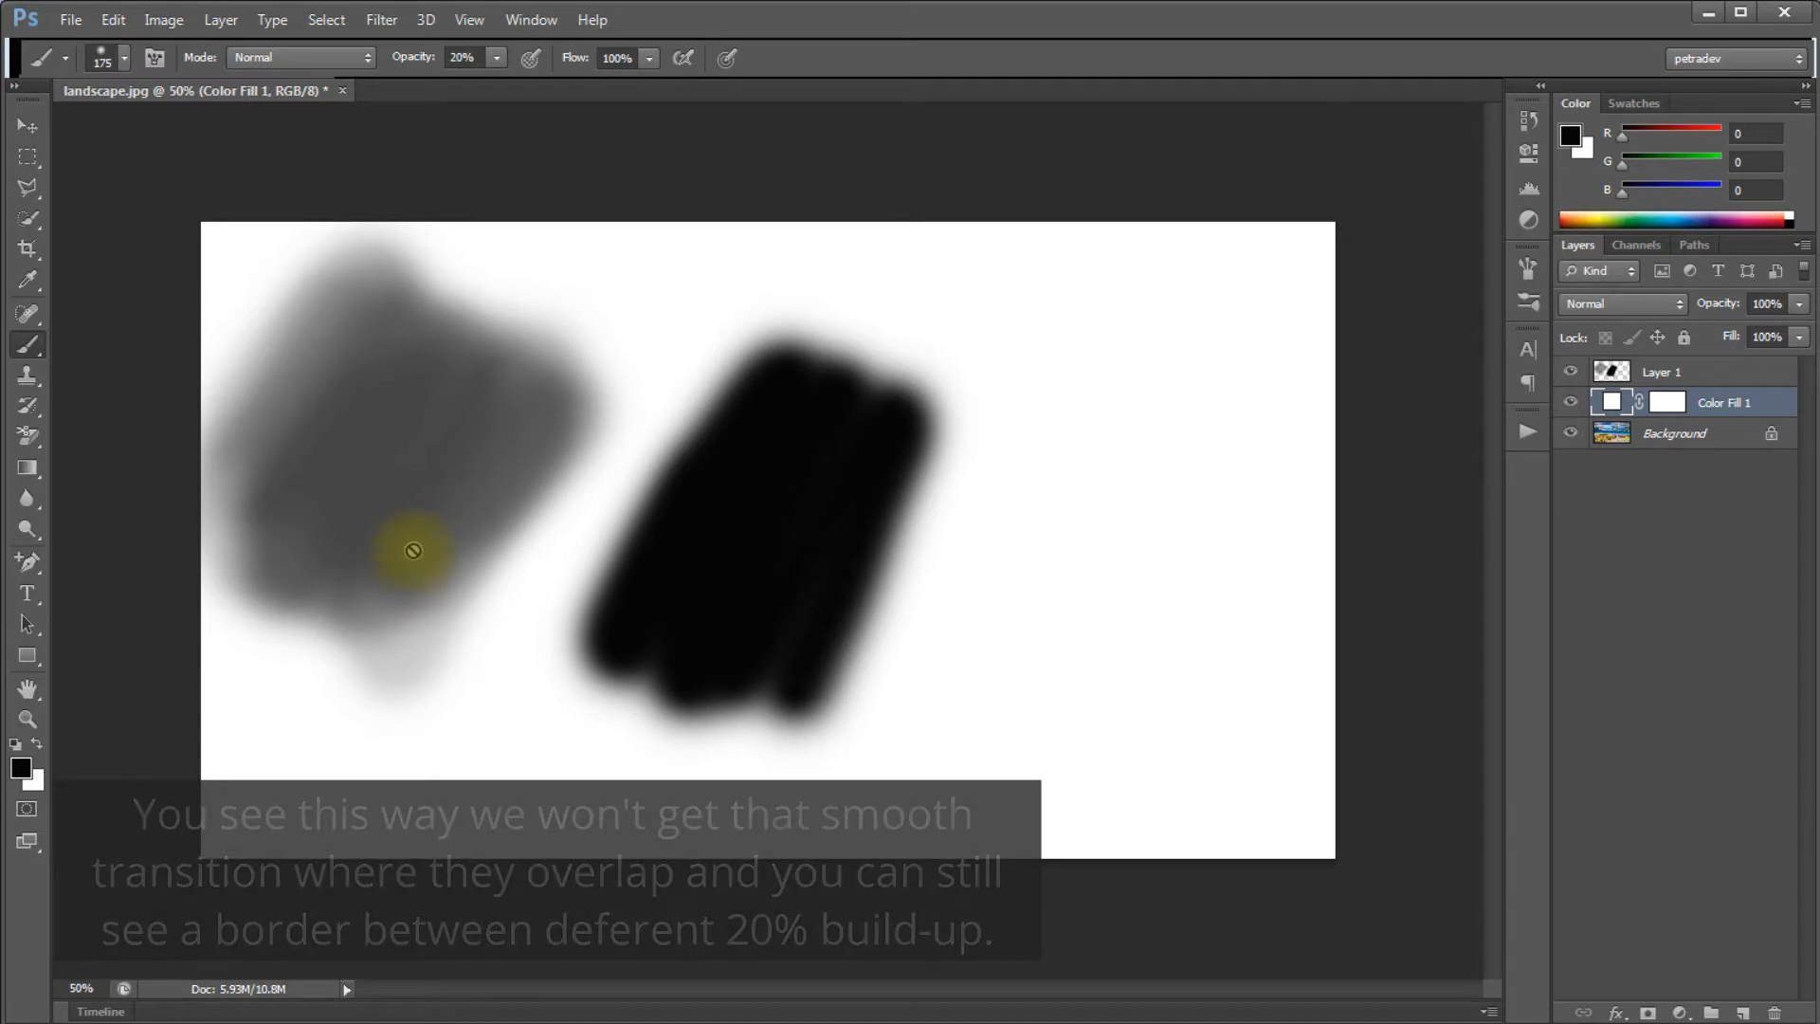
Set opacity to 100% and flow to 10%, decline rasterizing the fill, and paint strokes on the right side
{"action": "left_click_drag", "start_coordinate": [399, 60], "coordinate": [490, 74]}
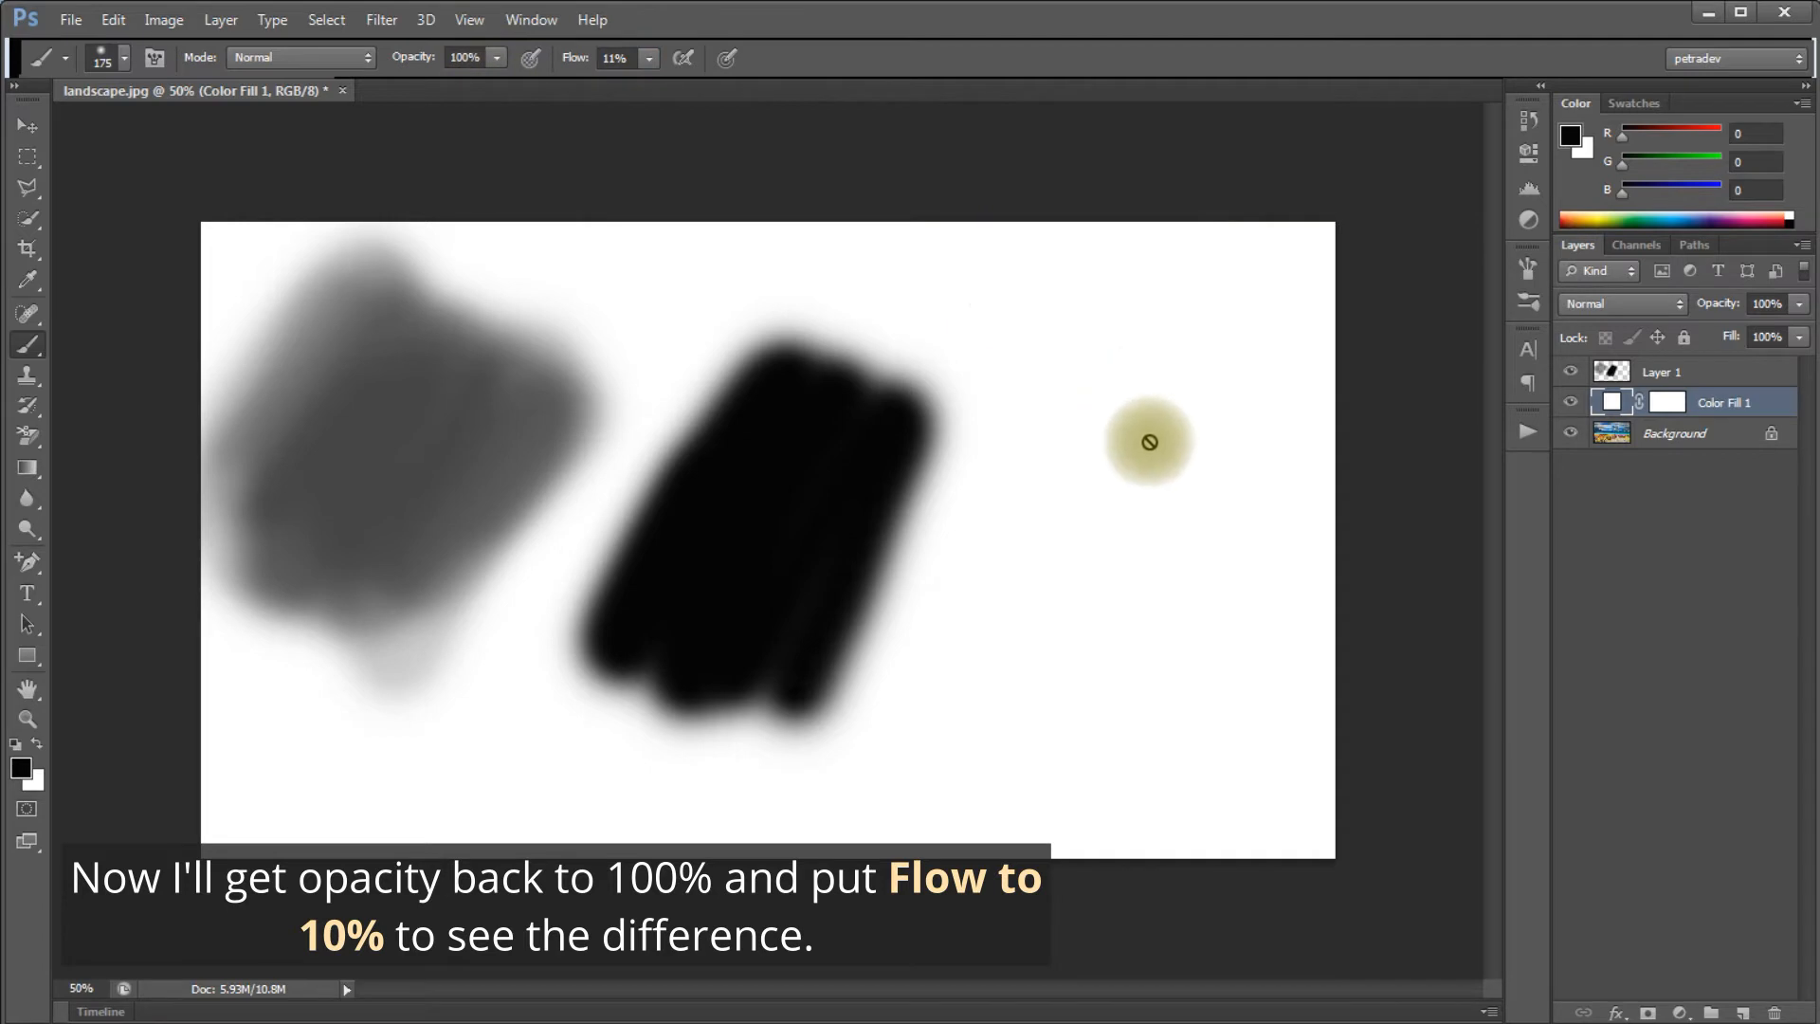
{"action": "left_click_drag", "start_coordinate": [578, 61], "coordinate": [570, 61]}
{"action": "left_click", "coordinate": [1099, 491]}
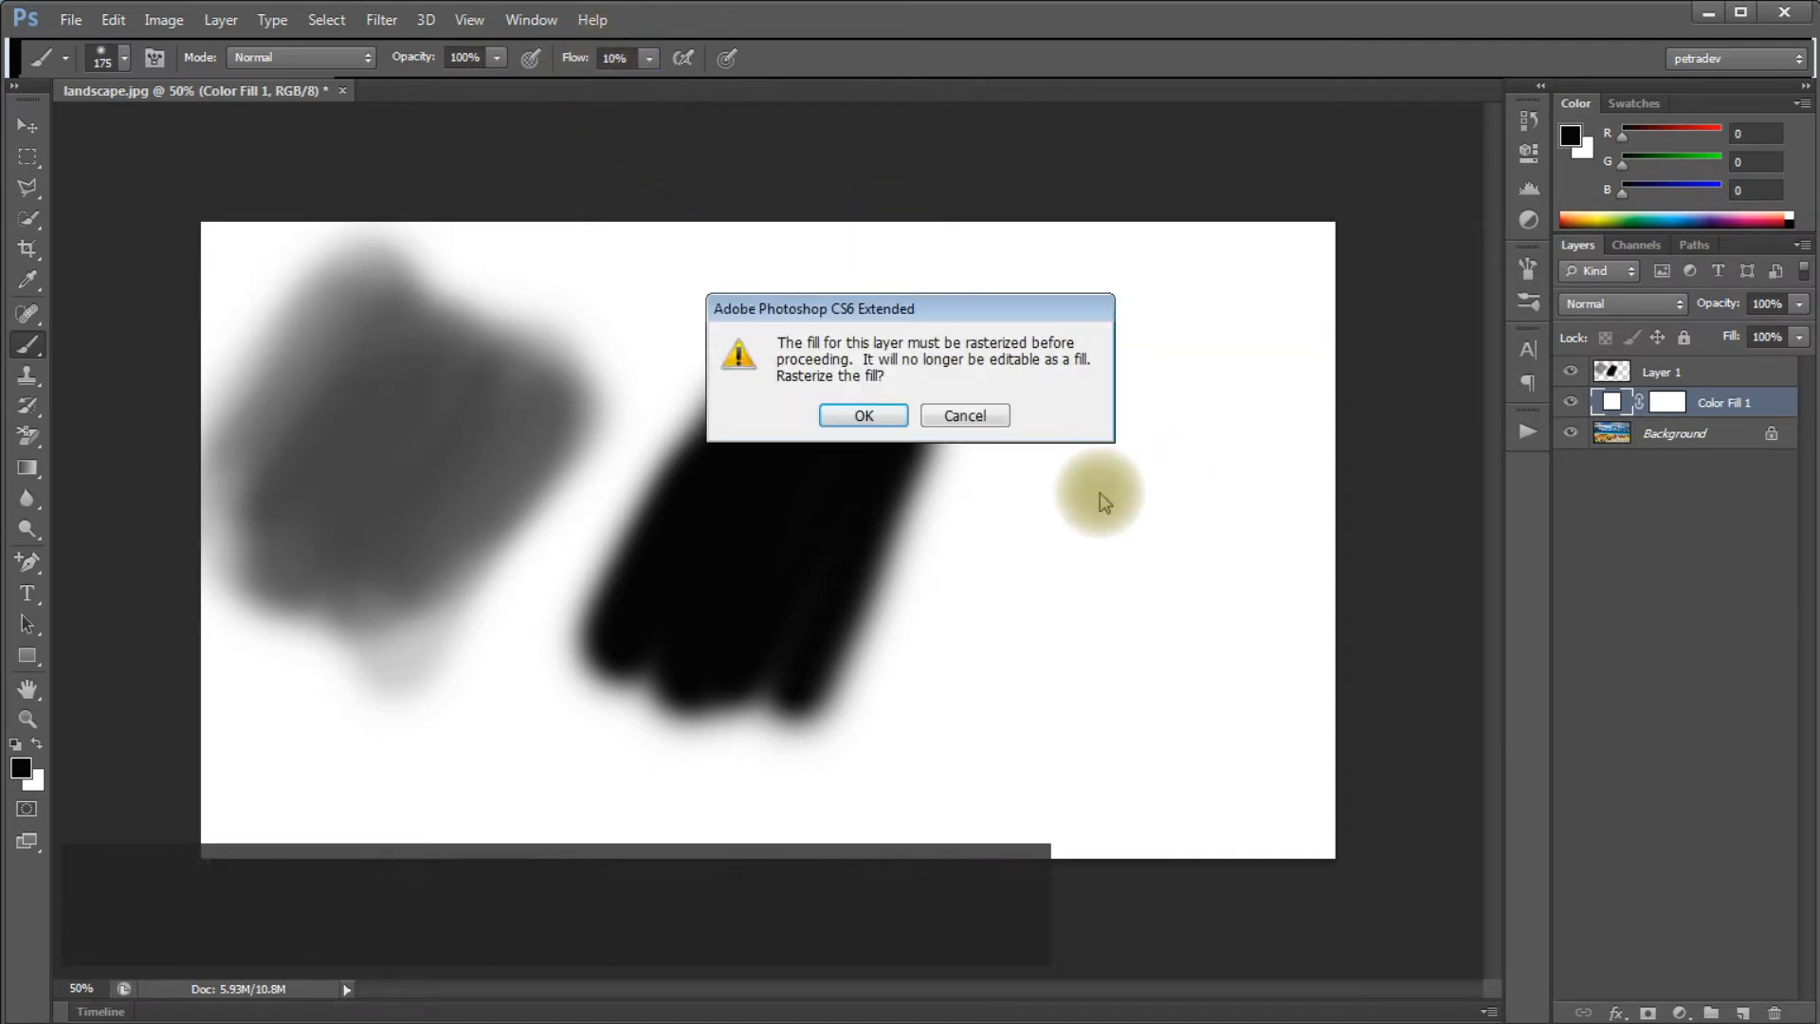
{"action": "left_click", "coordinate": [977, 419]}
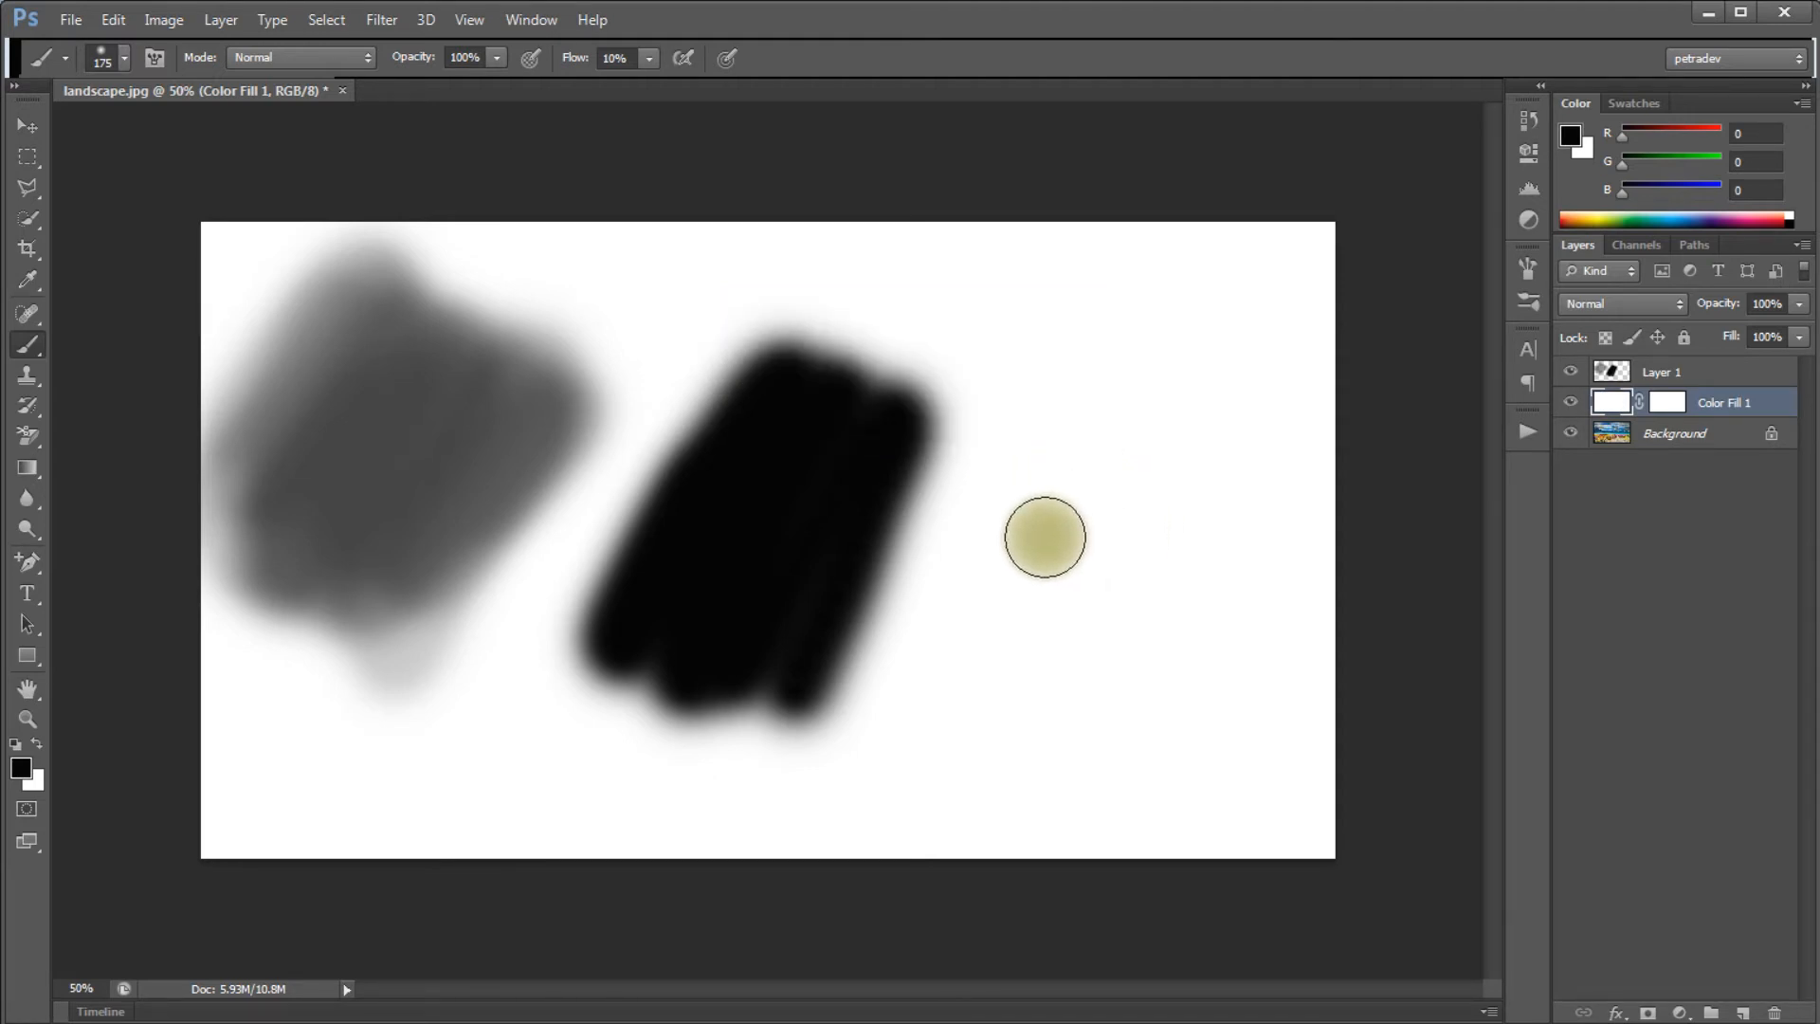
{"action": "mouse_move", "coordinate": [1043, 536]}
{"action": "left_mouse_down"}
{"action": "mouse_move", "coordinate": [997, 685]}
{"action": "mouse_move", "coordinate": [1058, 572]}
{"action": "mouse_move", "coordinate": [1184, 425]}
{"action": "mouse_move", "coordinate": [1083, 599]}
{"action": "mouse_move", "coordinate": [1044, 720]}
{"action": "mouse_move", "coordinate": [1139, 550]}
{"action": "mouse_move", "coordinate": [1213, 469]}
{"action": "mouse_move", "coordinate": [1117, 740]}
{"action": "mouse_move", "coordinate": [1262, 491]}
{"action": "mouse_move", "coordinate": [1198, 751]}
{"action": "mouse_move", "coordinate": [1241, 553]}
{"action": "mouse_move", "coordinate": [1102, 739]}
{"action": "mouse_move", "coordinate": [1215, 473]}
{"action": "mouse_move", "coordinate": [1088, 667]}
{"action": "mouse_move", "coordinate": [1188, 454]}
{"action": "mouse_move", "coordinate": [1034, 662]}
{"action": "mouse_move", "coordinate": [1122, 442]}
{"action": "mouse_move", "coordinate": [1033, 640]}
{"action": "mouse_move", "coordinate": [1153, 428]}
{"action": "mouse_move", "coordinate": [1092, 613]}
{"action": "mouse_move", "coordinate": [1219, 436]}
{"action": "mouse_move", "coordinate": [1174, 569]}
{"action": "mouse_move", "coordinate": [1272, 418]}
{"action": "mouse_move", "coordinate": [1206, 534]}
{"action": "mouse_move", "coordinate": [1251, 428]}
{"action": "left_mouse_up"}
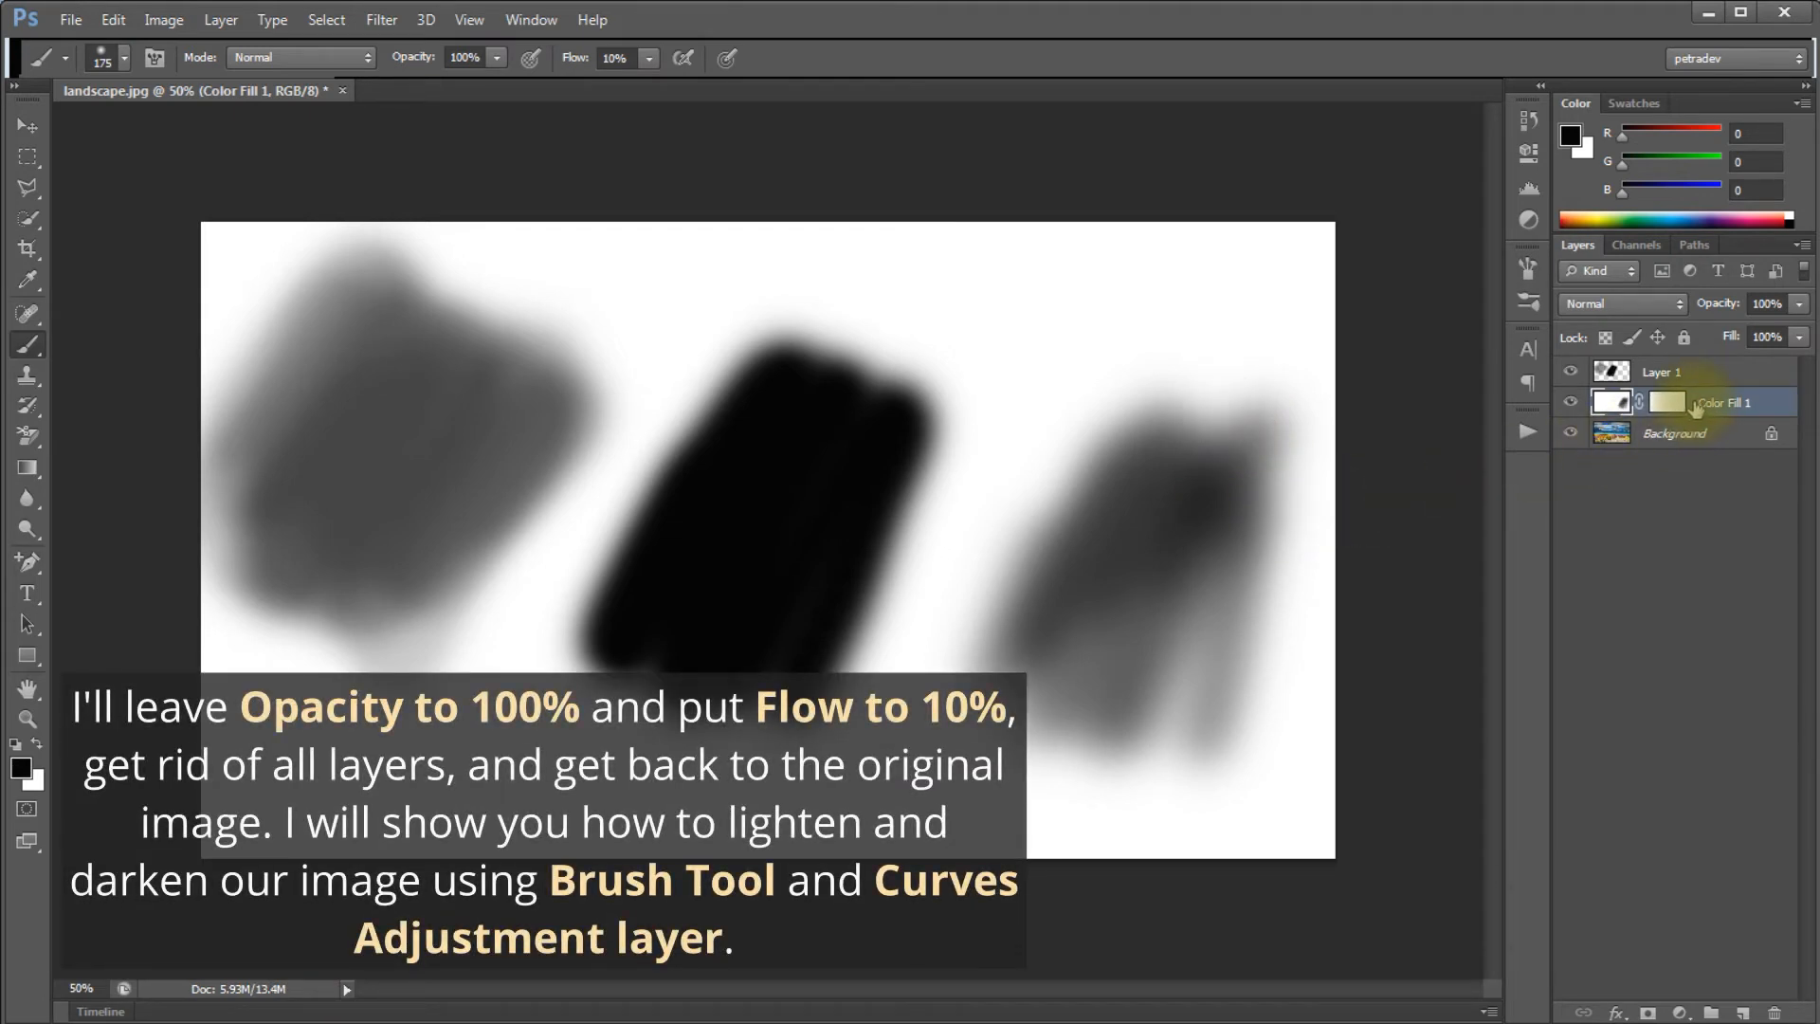
Delete the white fill layer and Layer 1, leaving only the Background
{"action": "key", "text": "Delete"}
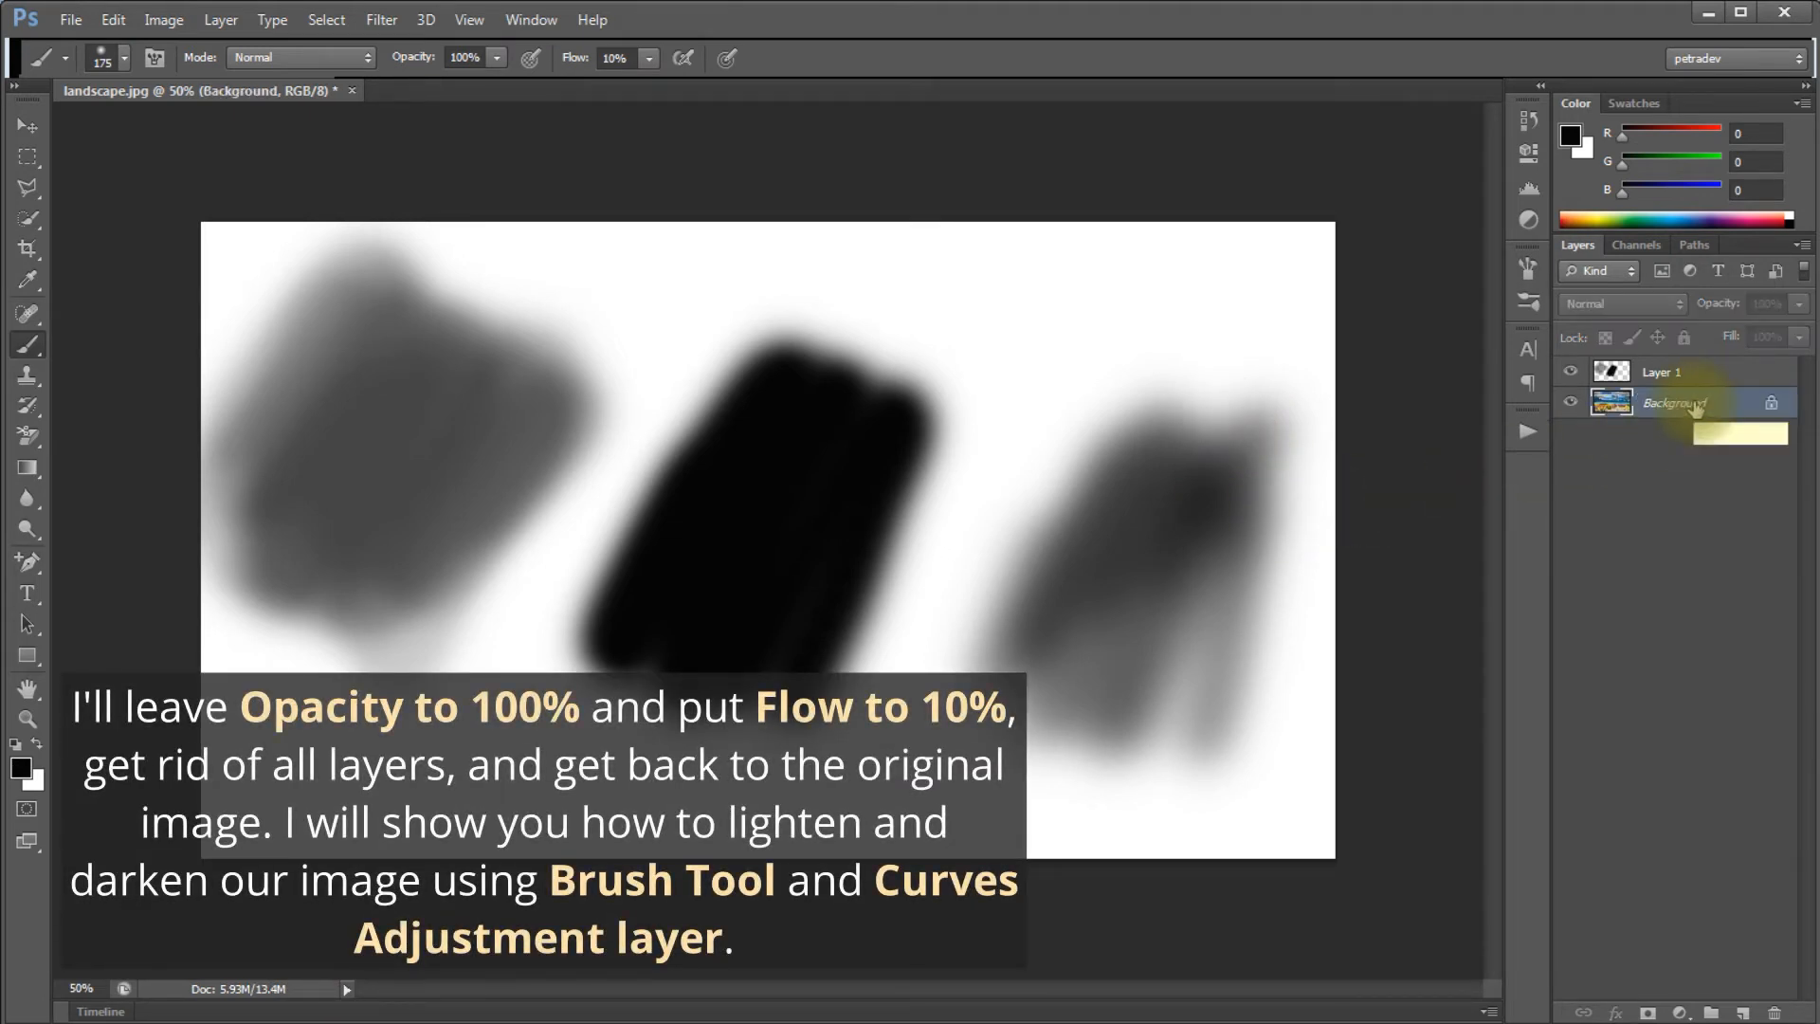
{"action": "left_click", "coordinate": [1668, 373]}
{"action": "key", "text": "Delete"}
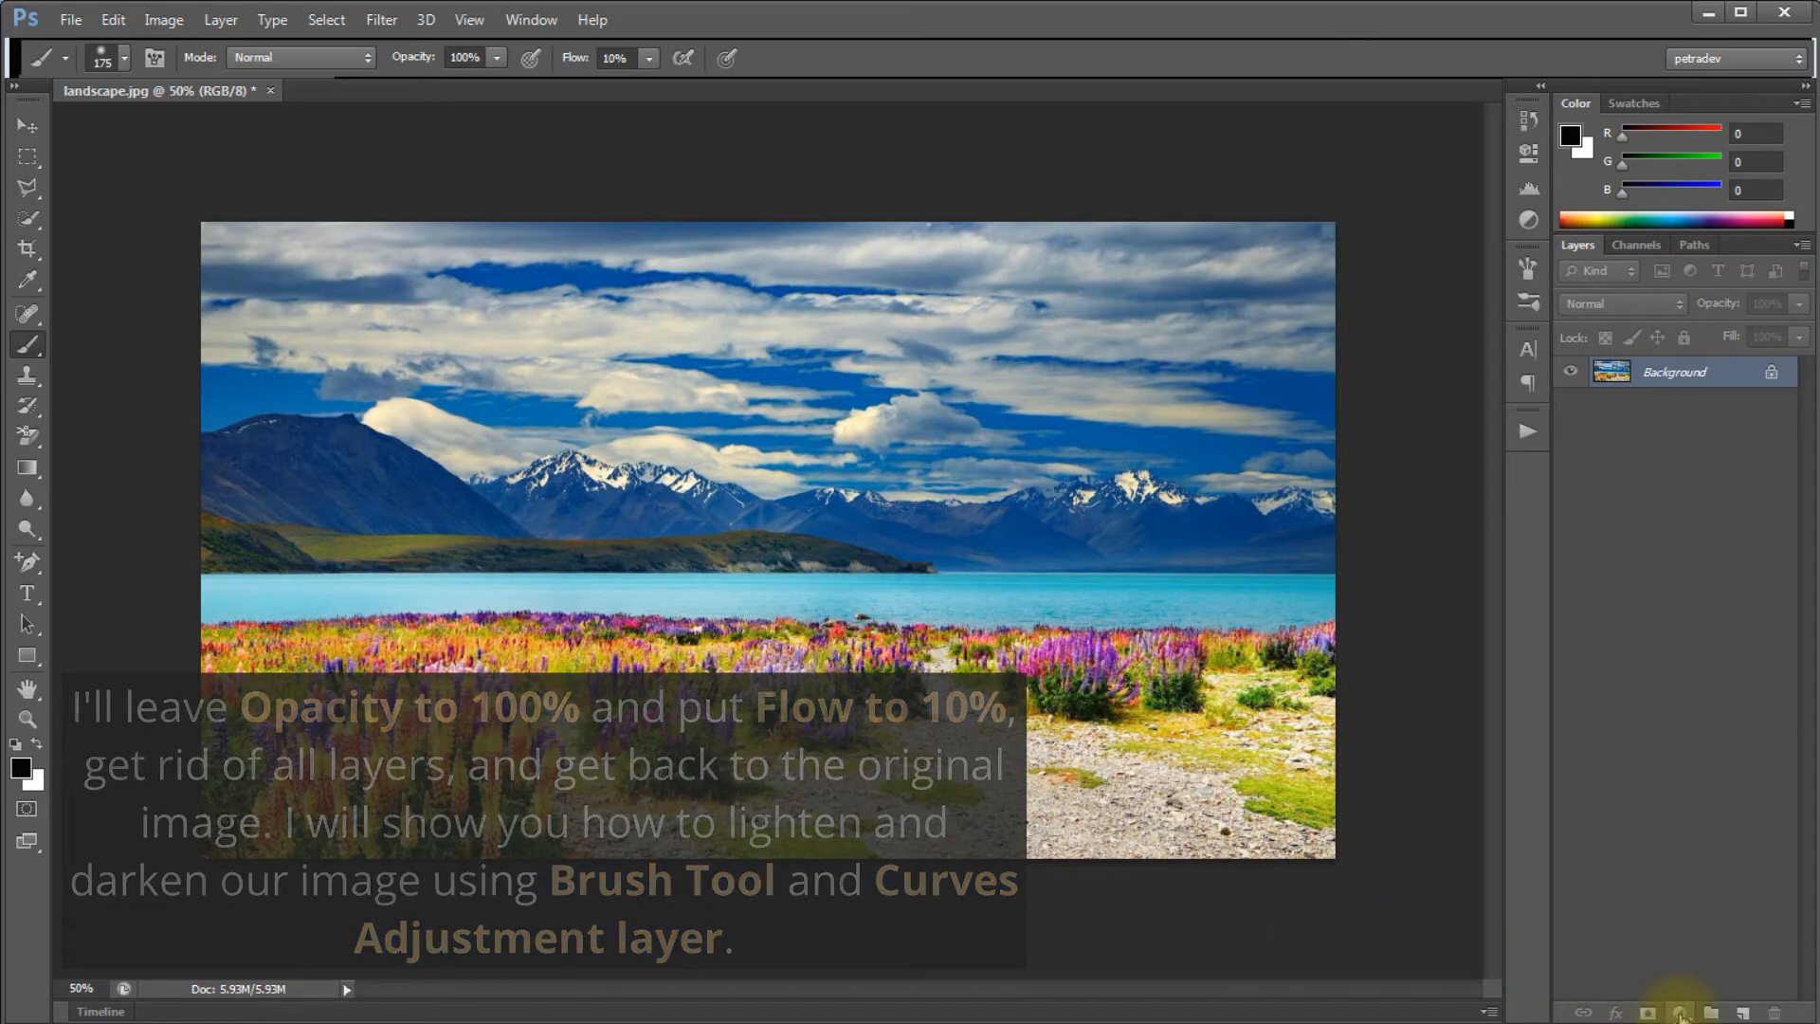
Add a Curves adjustment layer and bend the curve upward slightly to lighten the image
{"action": "left_click", "coordinate": [1678, 1014]}
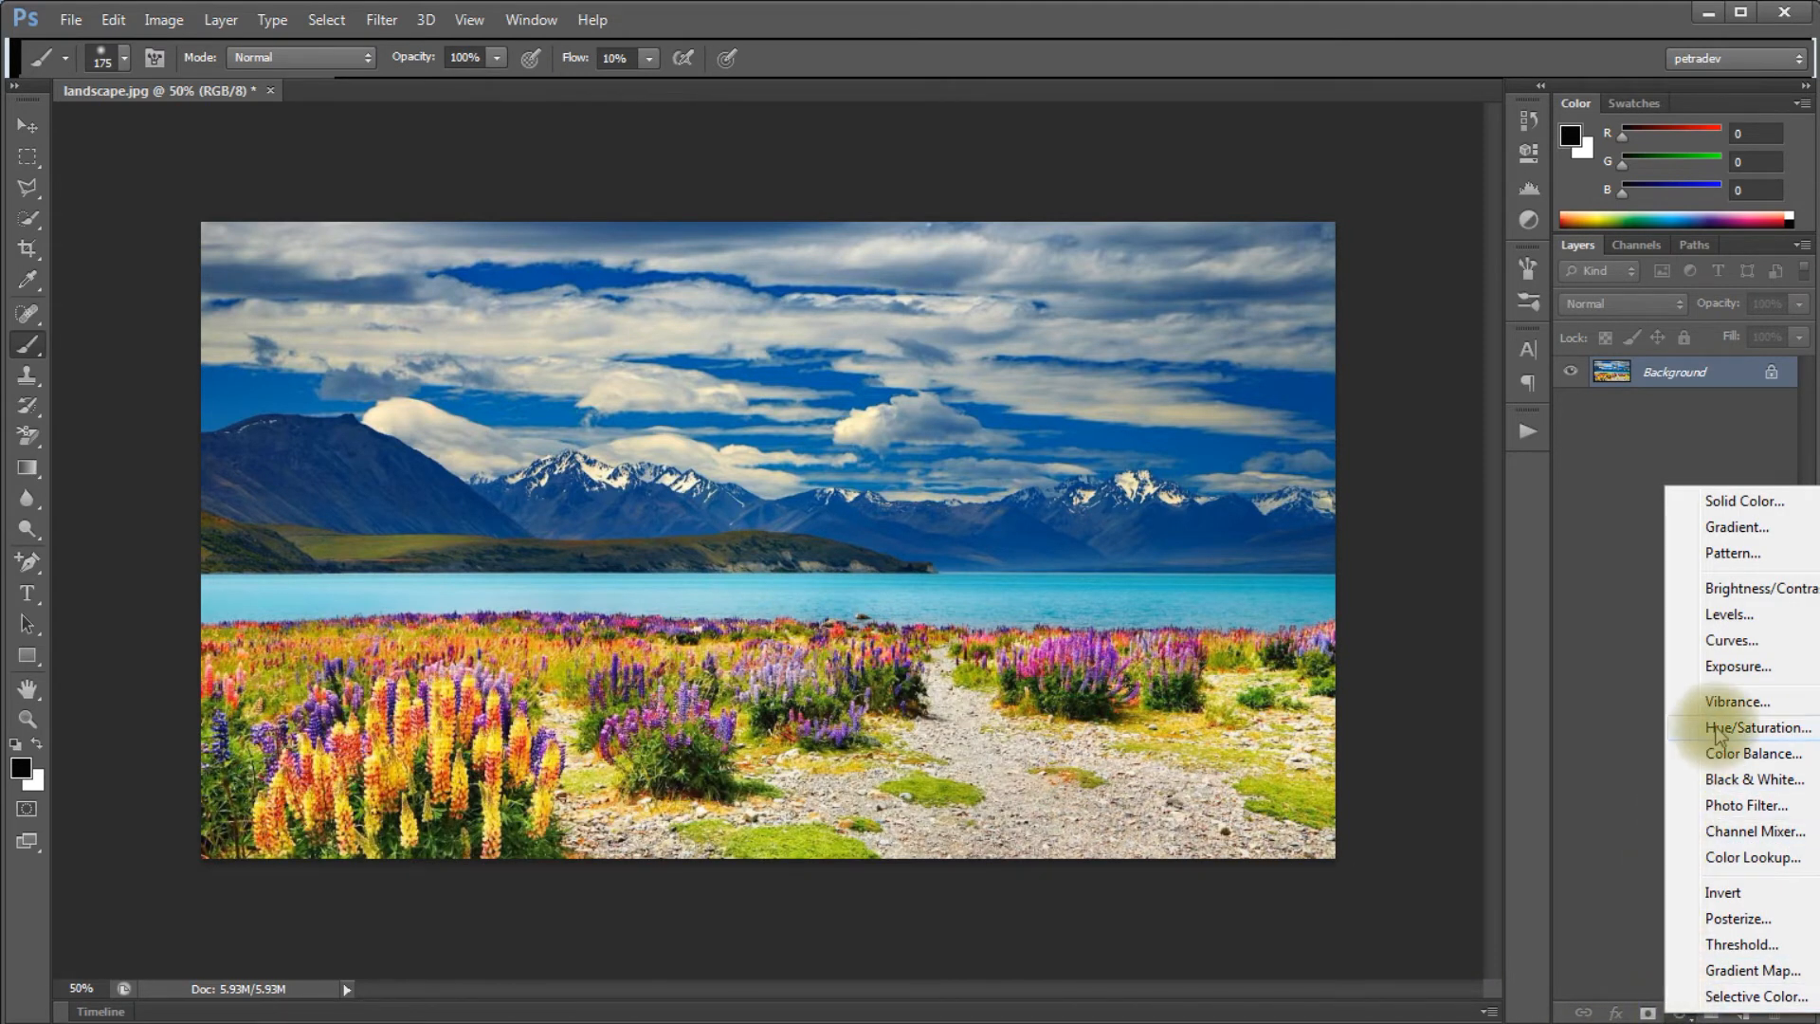
{"action": "left_click", "coordinate": [1727, 646]}
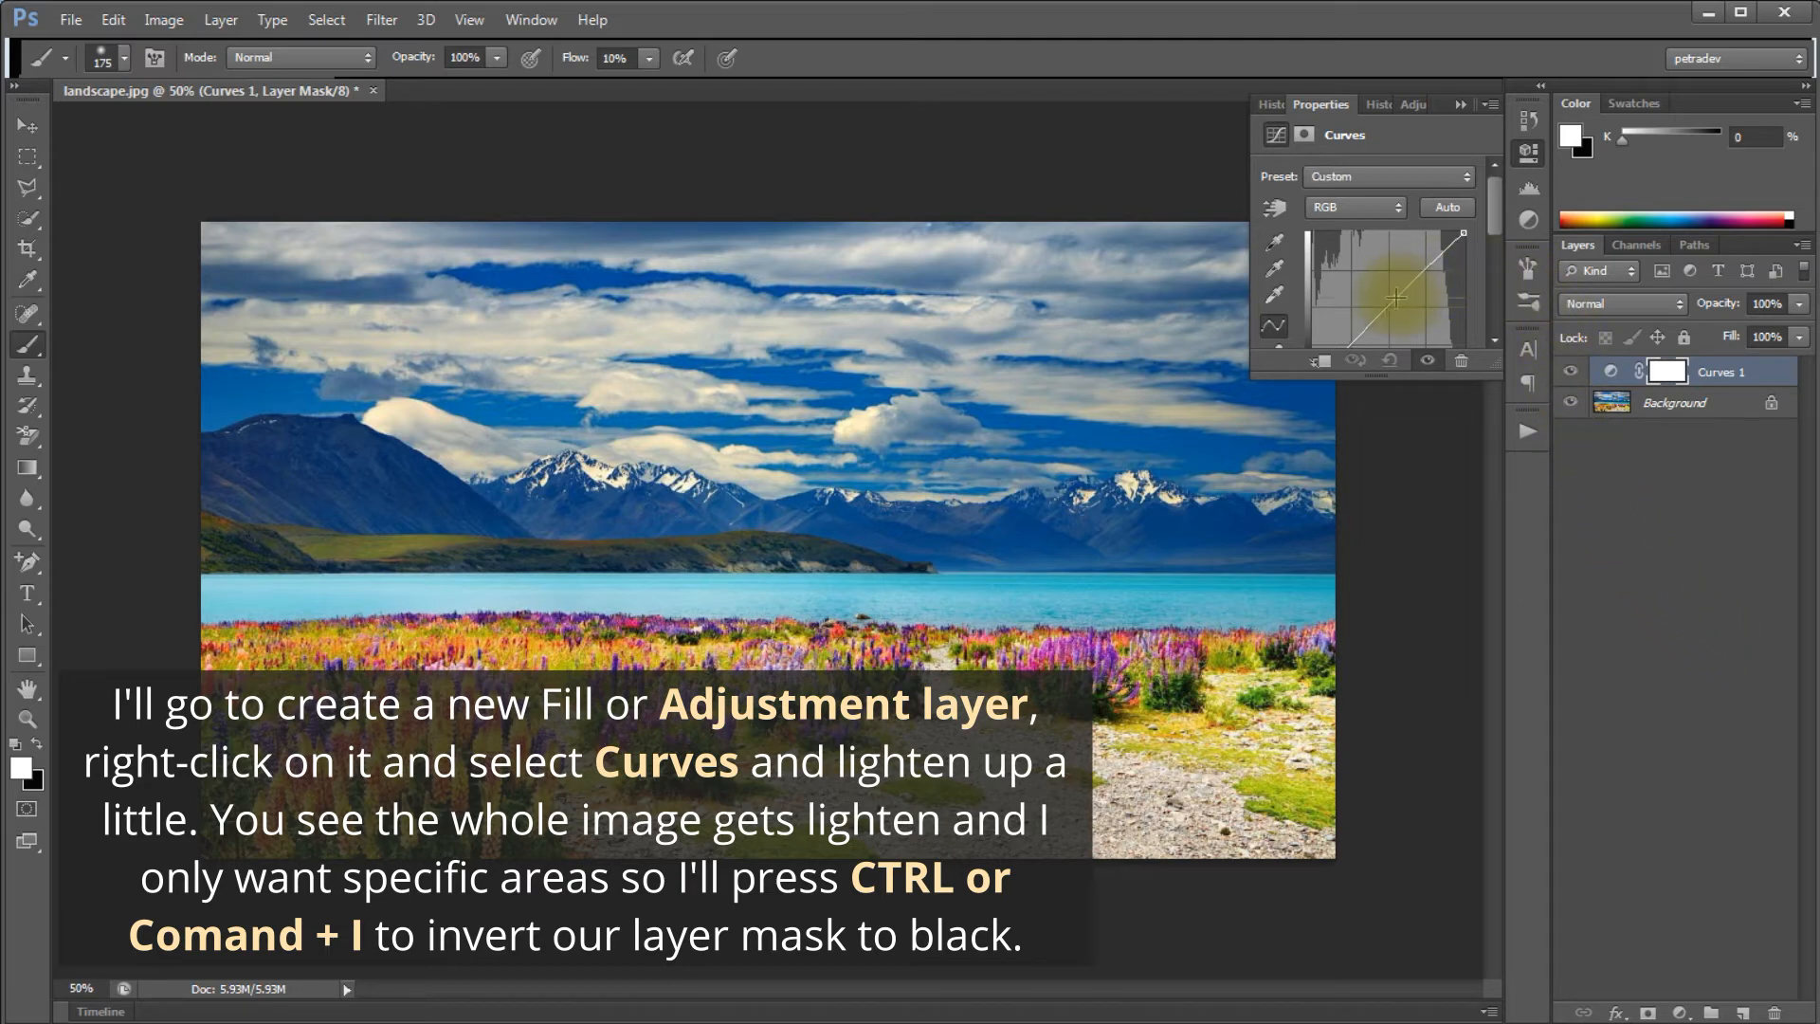
{"action": "left_click_drag", "start_coordinate": [1395, 297], "coordinate": [1386, 291]}
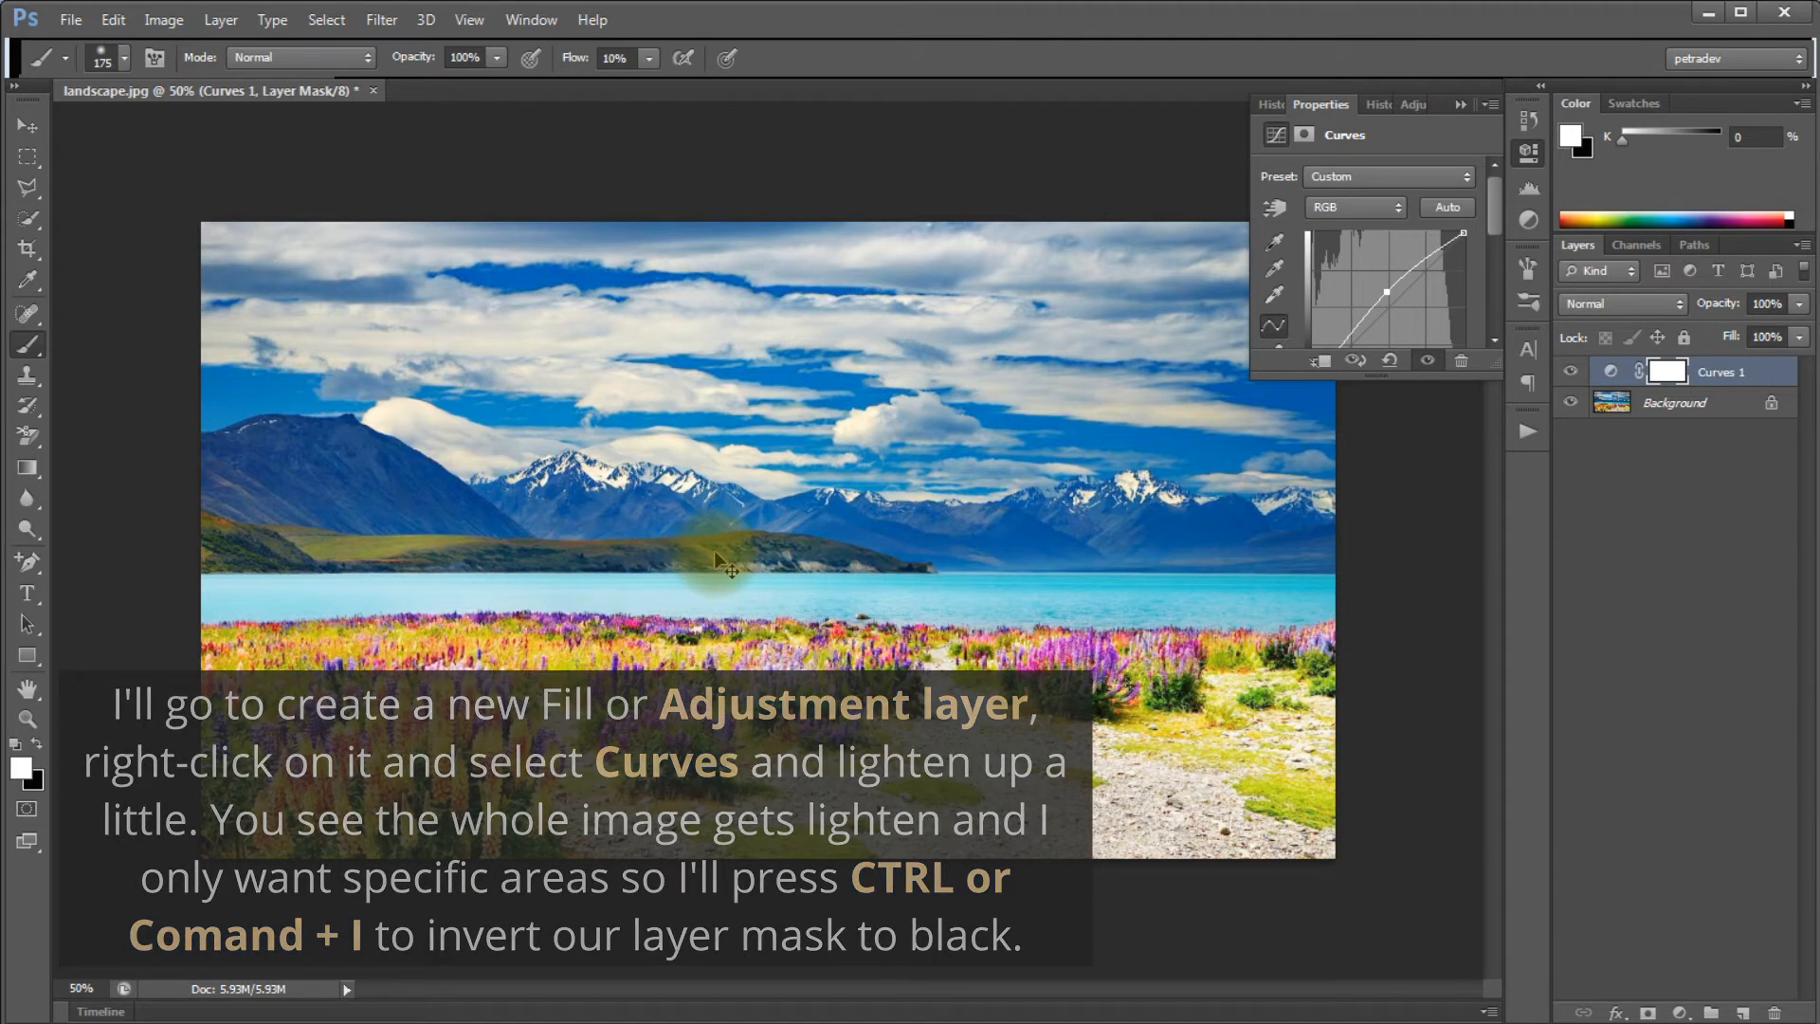
Invert the Curves layer mask to black and paint white with the low-flow brush over the flowers to lighten them
{"action": "key", "text": "ctrl+i"}
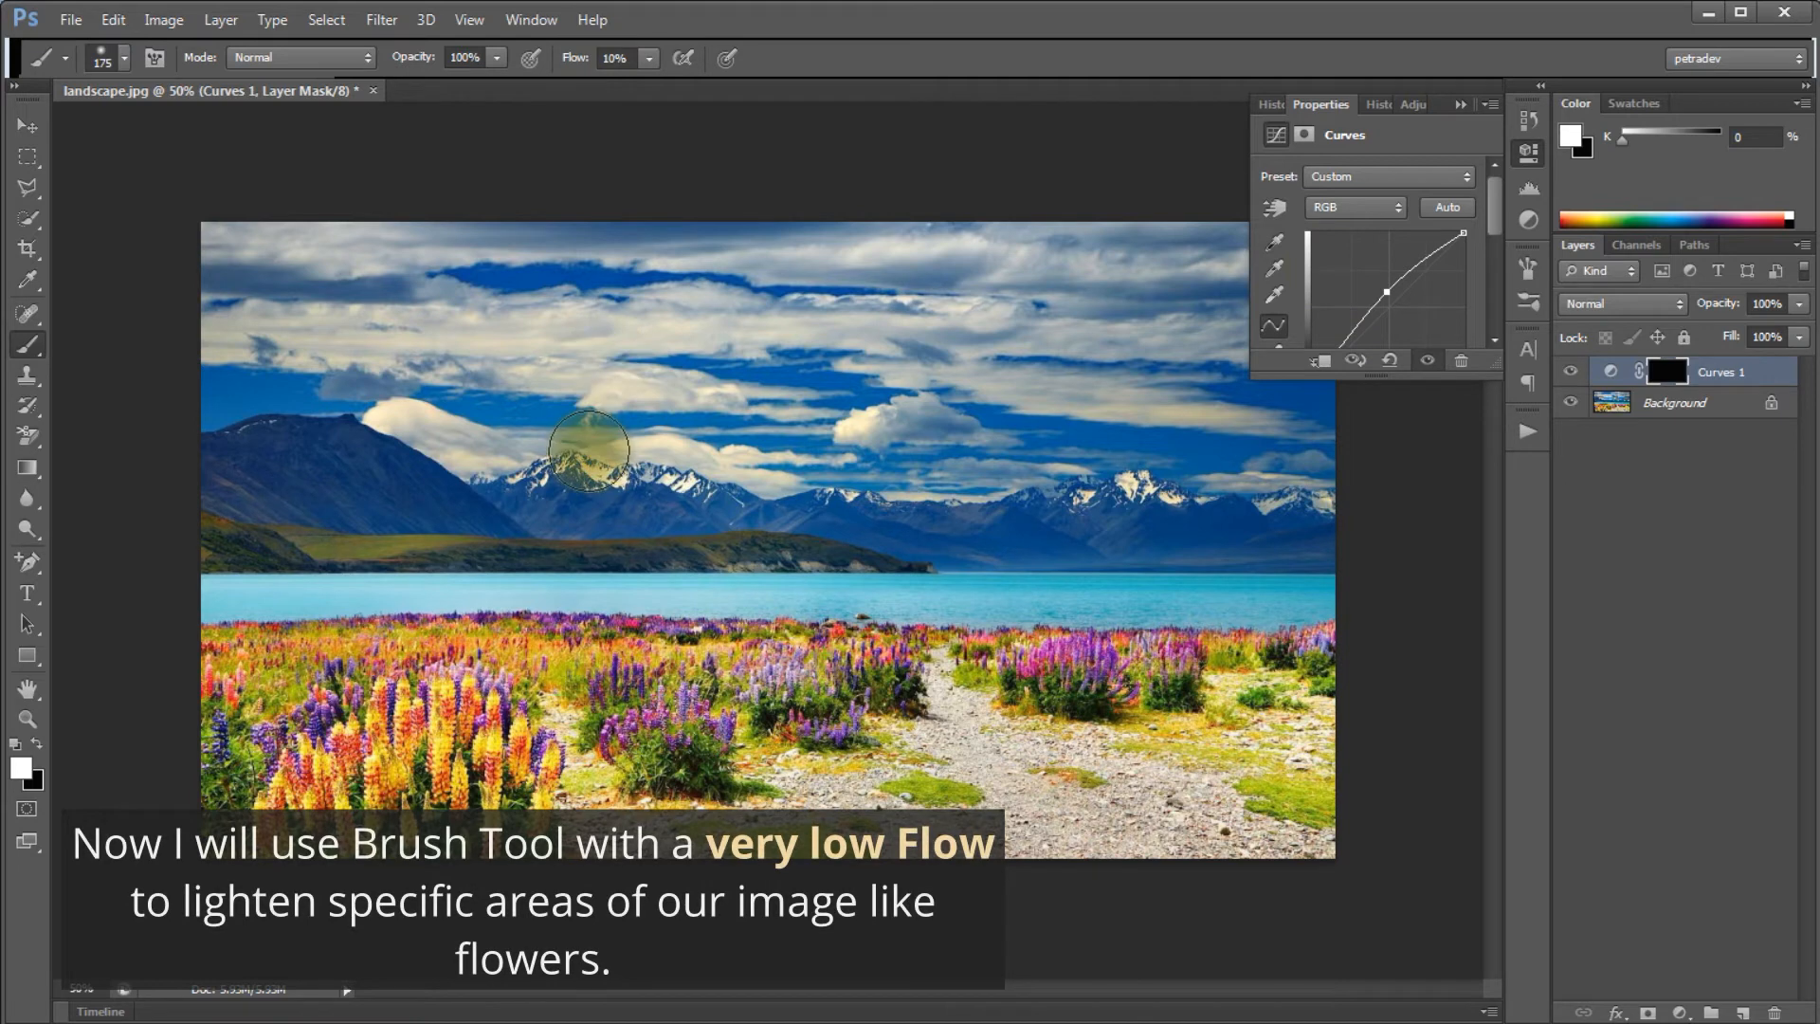
{"action": "left_click", "coordinate": [1527, 152]}
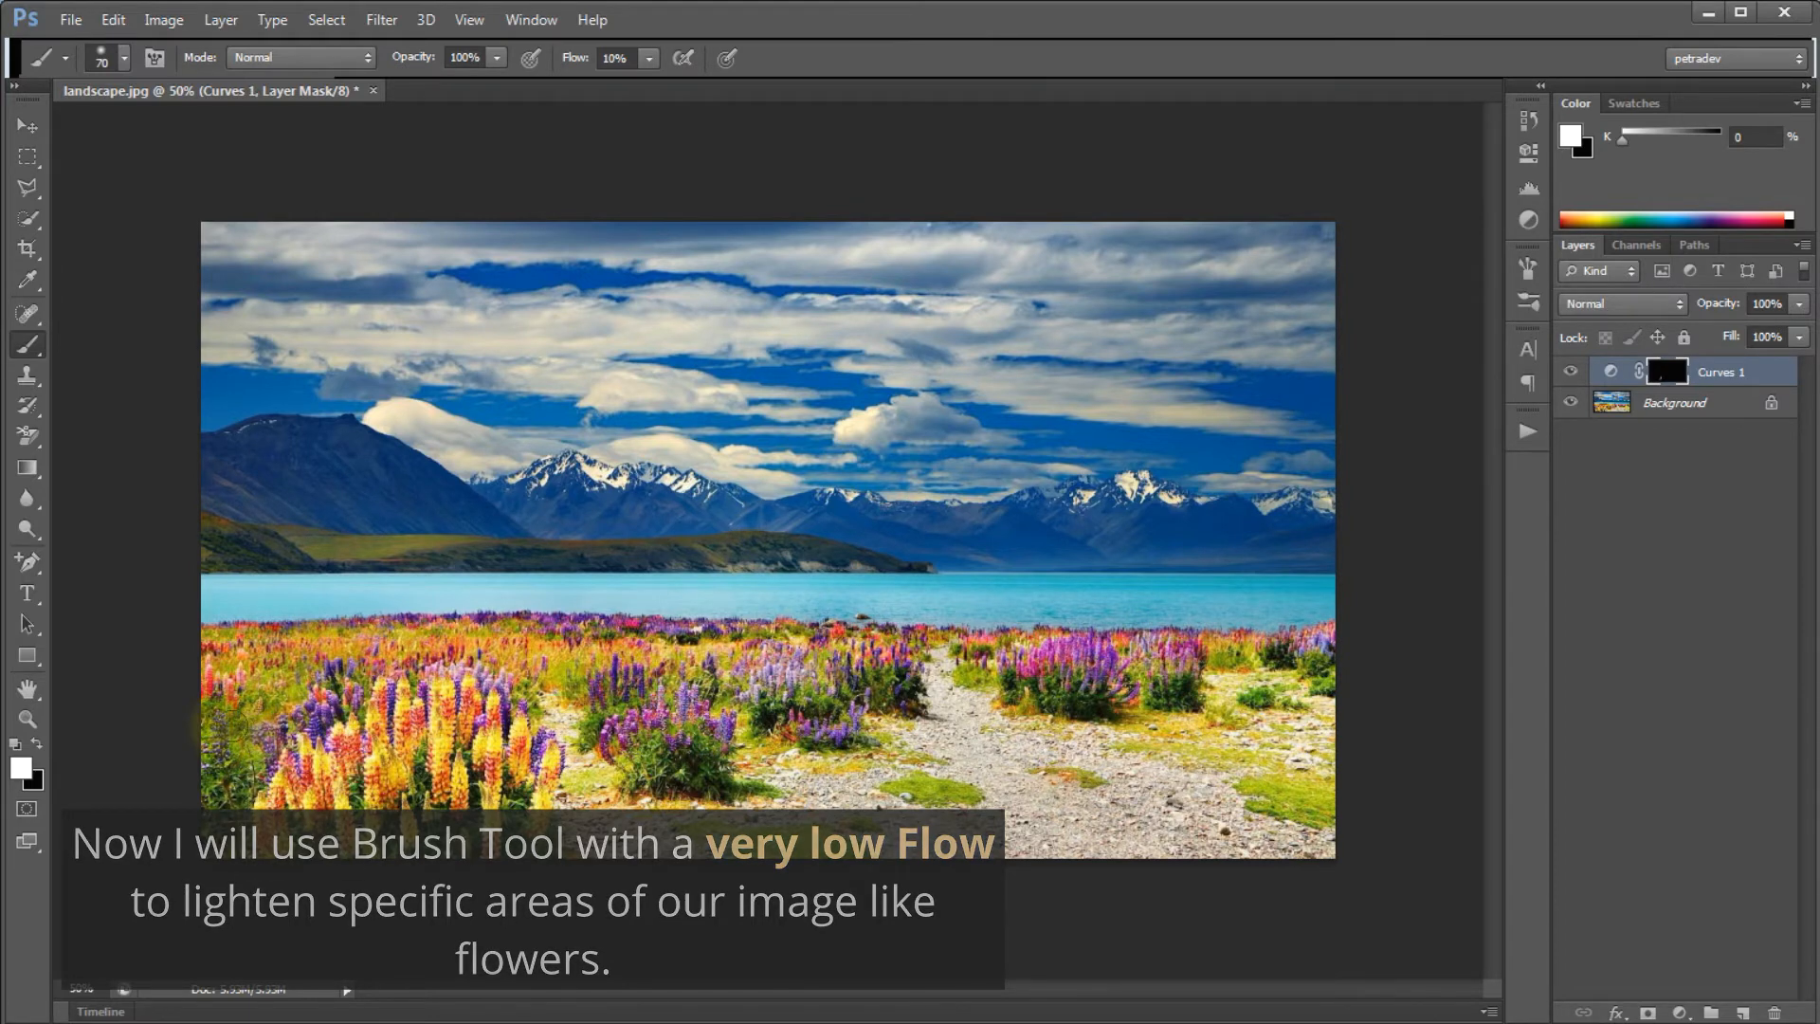
{"action": "mouse_move", "coordinate": [469, 677]}
{"action": "left_mouse_down"}
{"action": "mouse_move", "coordinate": [540, 742]}
{"action": "mouse_move", "coordinate": [387, 708]}
{"action": "left_mouse_up"}
{"action": "mouse_move", "coordinate": [614, 726]}
{"action": "left_mouse_down"}
{"action": "mouse_move", "coordinate": [668, 696]}
{"action": "mouse_move", "coordinate": [689, 746]}
{"action": "mouse_move", "coordinate": [712, 698]}
{"action": "mouse_move", "coordinate": [585, 743]}
{"action": "left_mouse_up"}
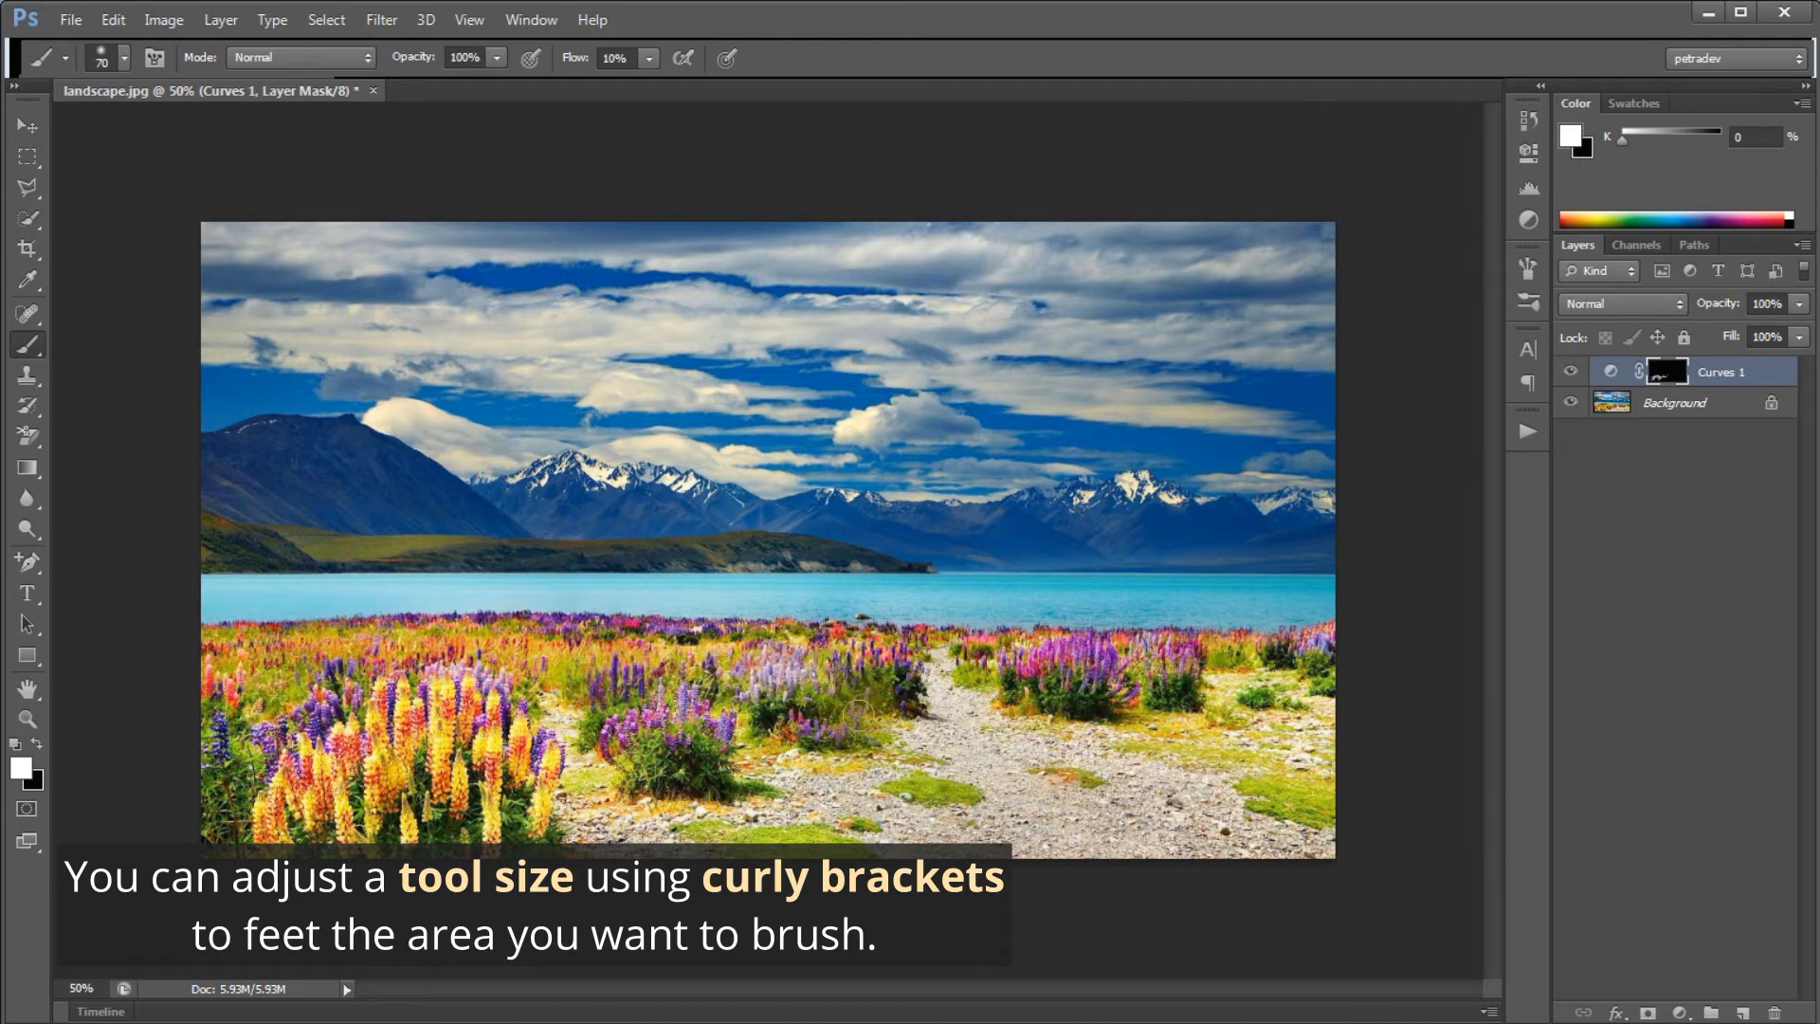
{"action": "mouse_move", "coordinate": [1102, 656]}
{"action": "left_mouse_down"}
{"action": "mouse_move", "coordinate": [1094, 699]}
{"action": "mouse_move", "coordinate": [1079, 673]}
{"action": "mouse_move", "coordinate": [1112, 662]}
{"action": "left_mouse_up"}
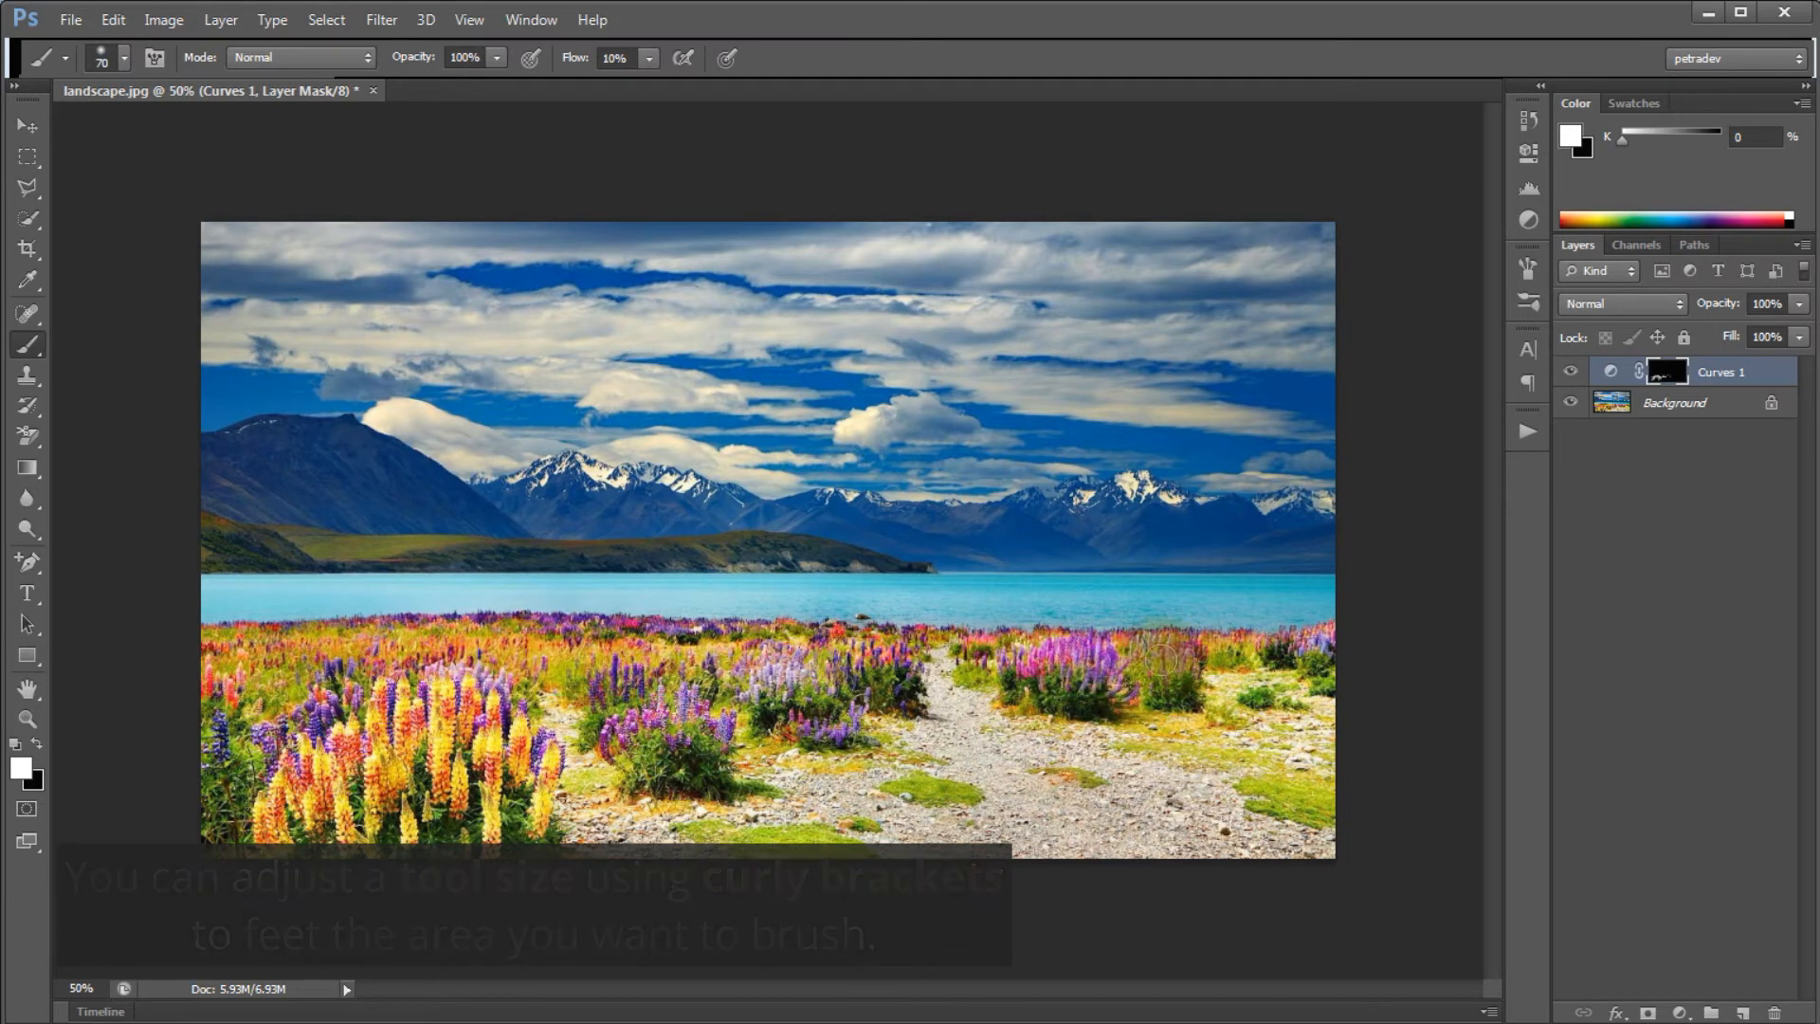
Rename the adjustment layer Lighten and toggle its visibility off and on to compare with the original
{"action": "double_click", "coordinate": [1720, 373]}
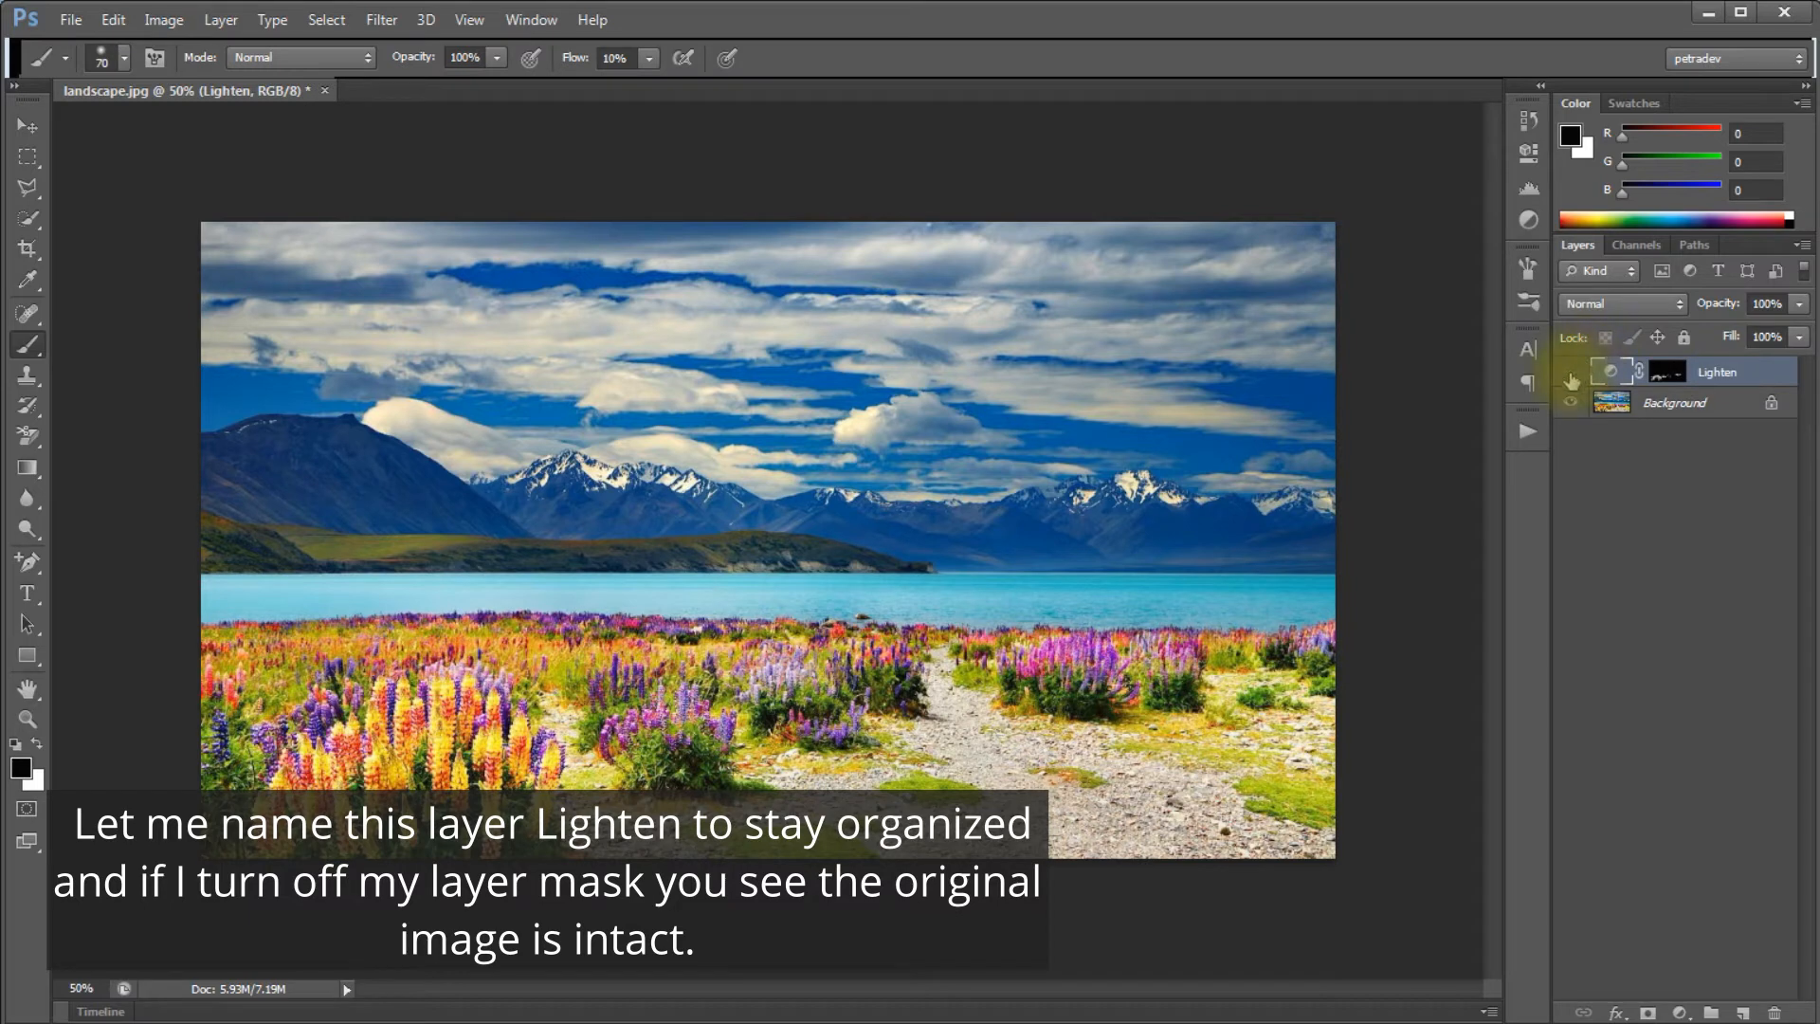
{"action": "left_click", "coordinate": [1571, 380]}
{"action": "left_click", "coordinate": [1570, 380]}
{"action": "left_click", "coordinate": [1570, 380]}
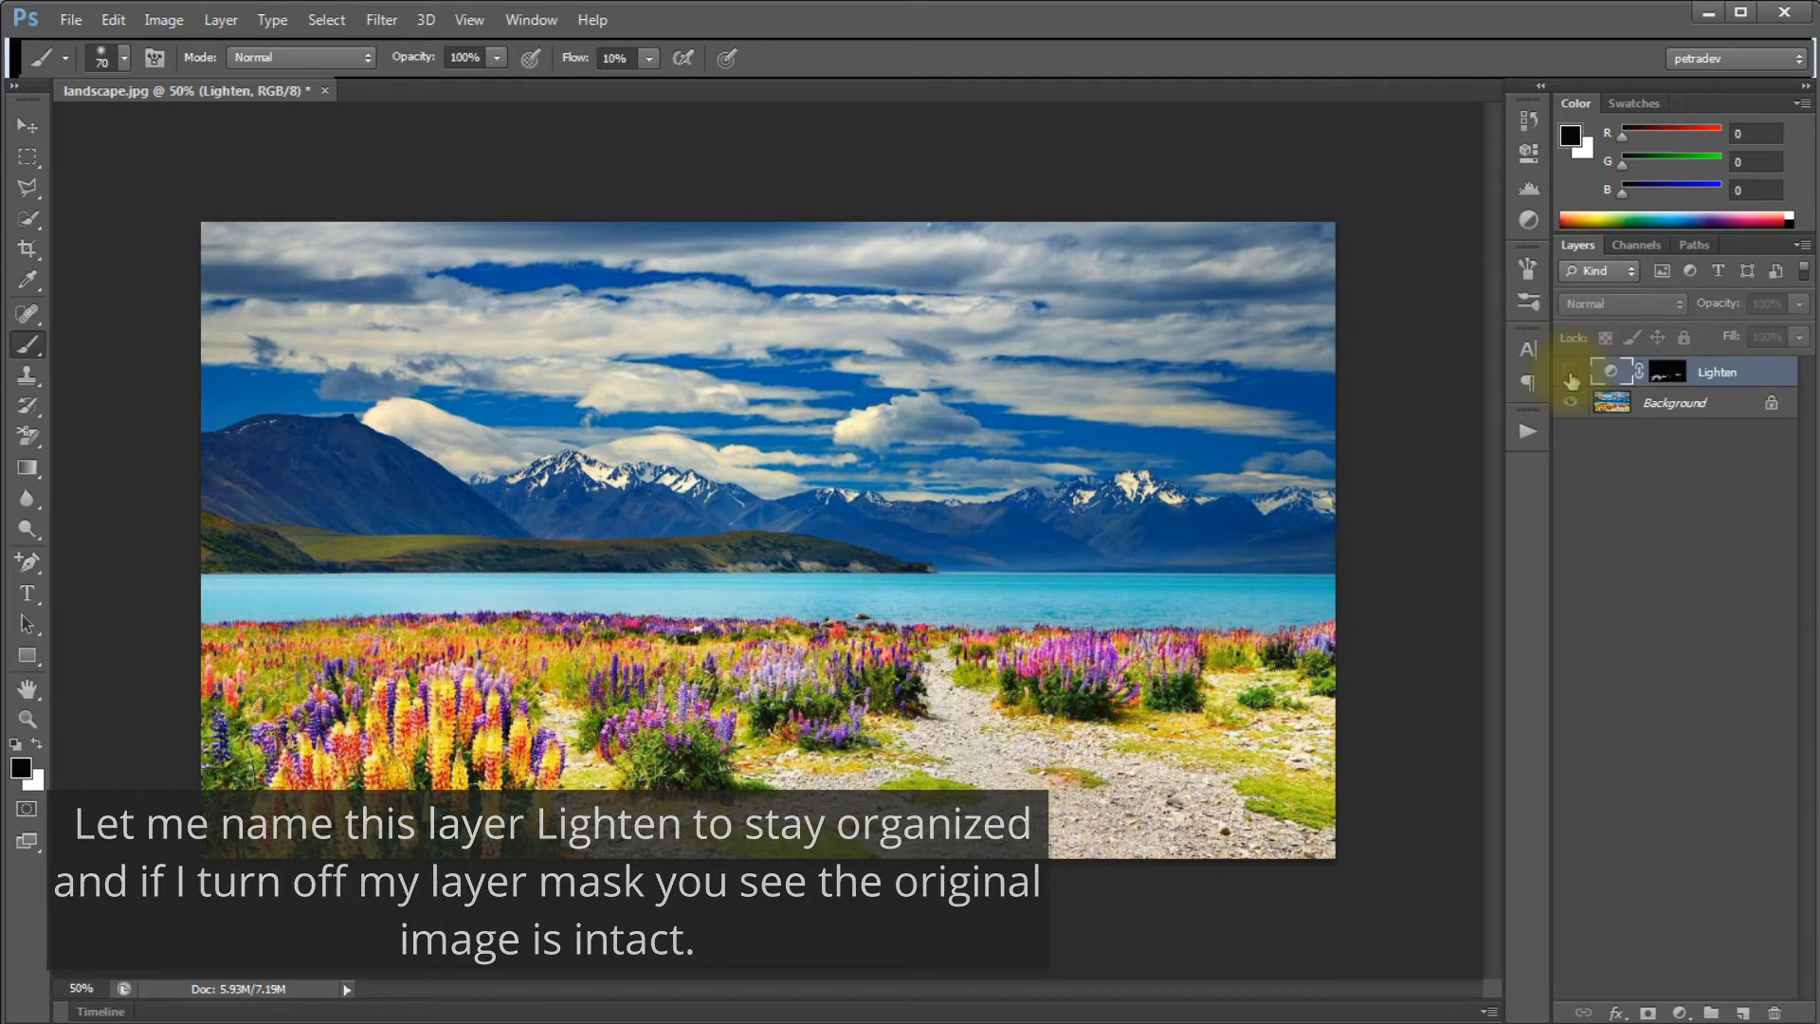
{"action": "left_click", "coordinate": [1570, 380]}
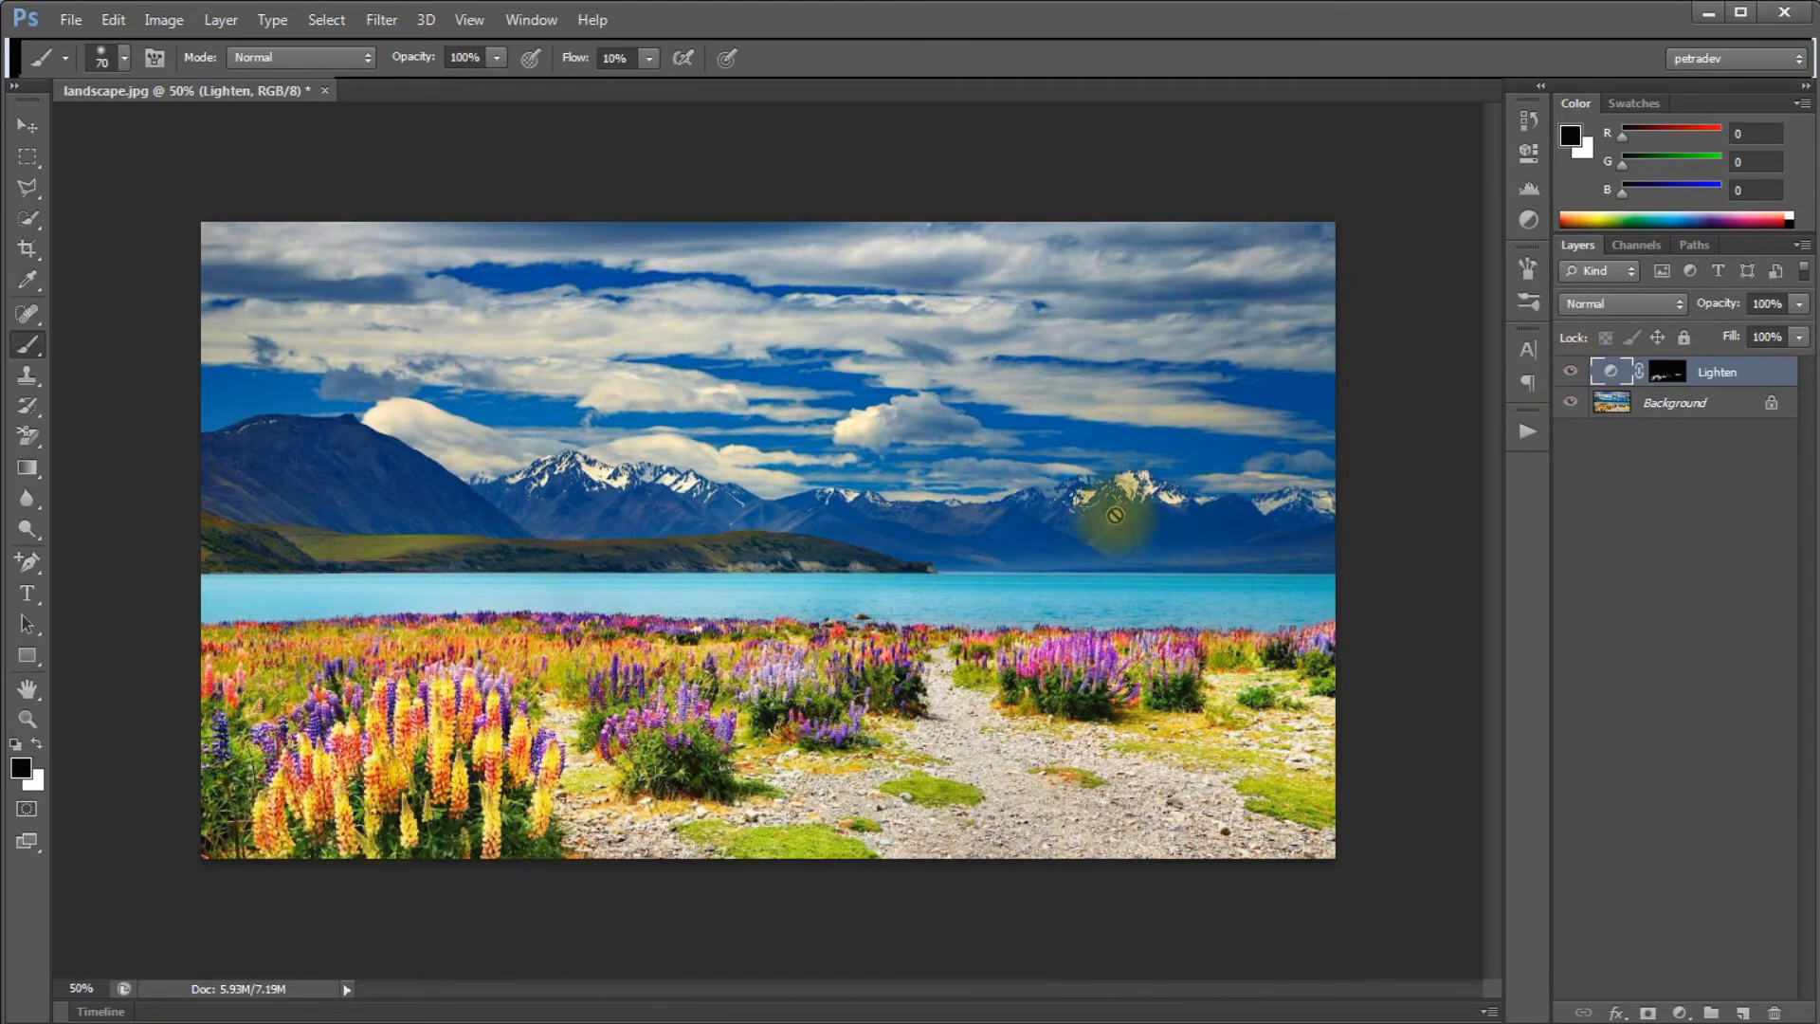
Select the Lighten layer mask, switch the foreground to white, and paint over the path and between the flowers
{"action": "left_click", "coordinate": [1665, 372]}
{"action": "key", "text": "x"}
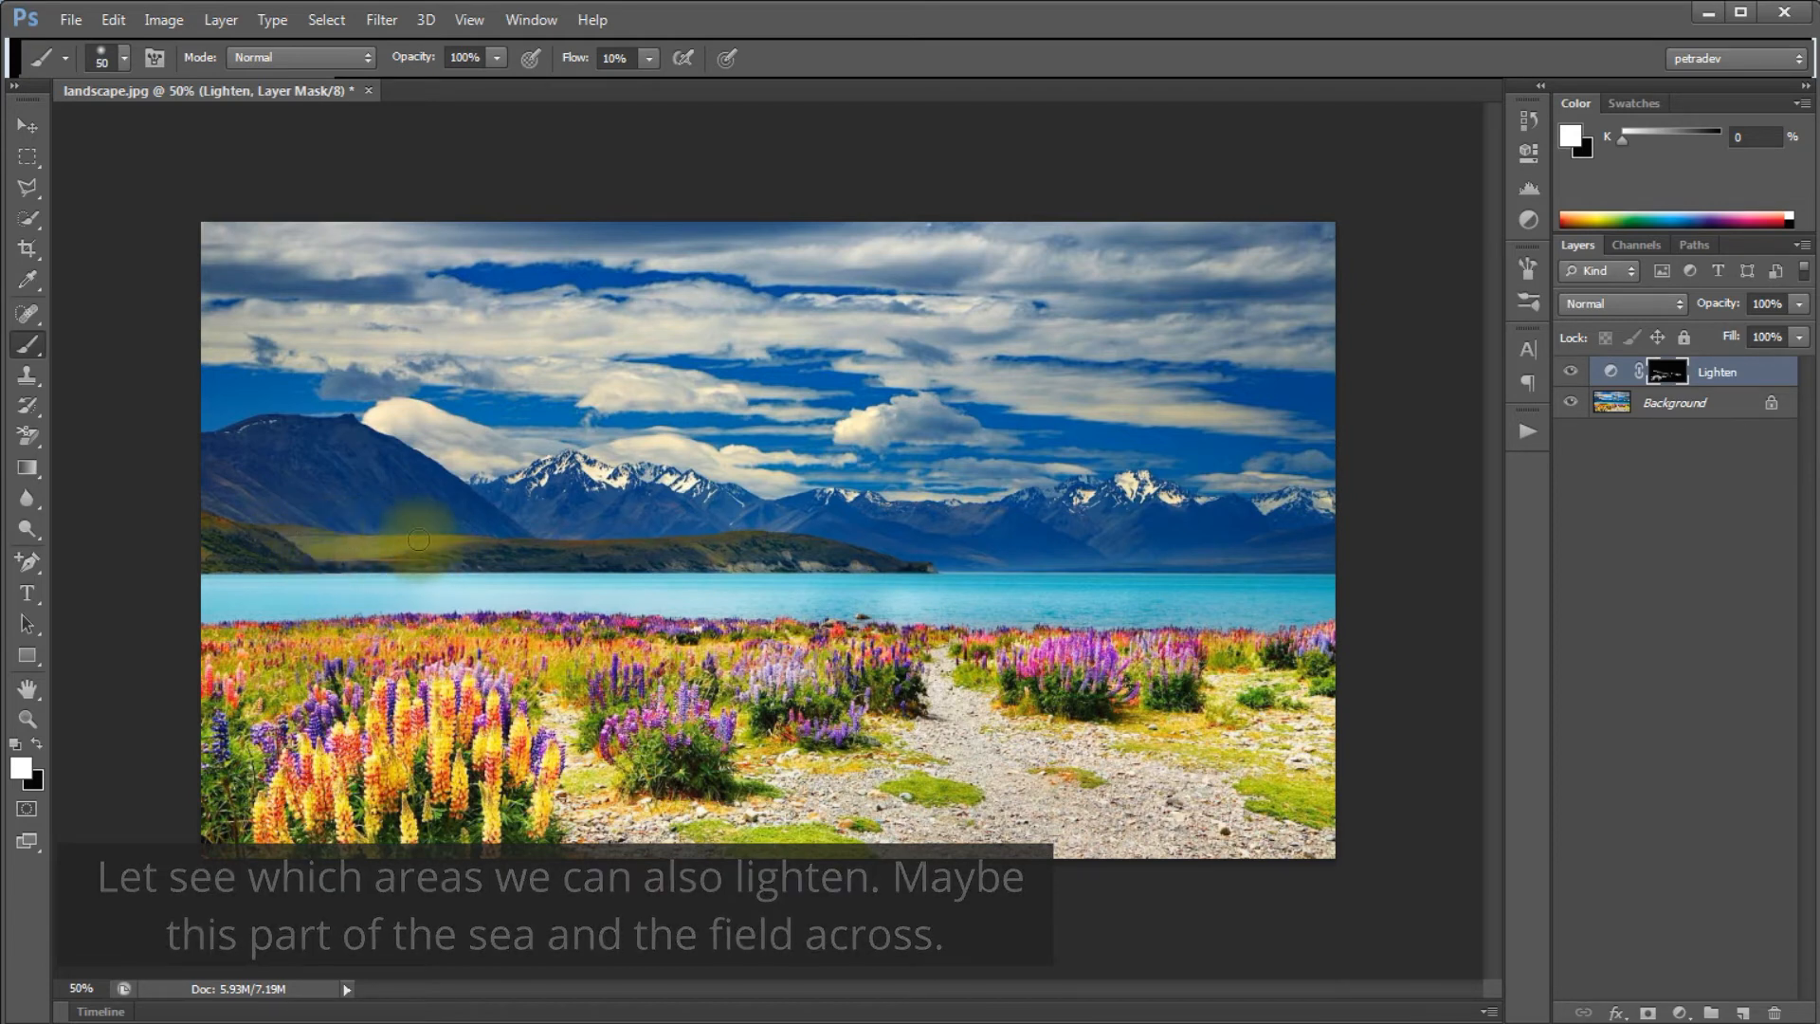
{"action": "mouse_move", "coordinate": [943, 706]}
{"action": "left_mouse_down"}
{"action": "mouse_move", "coordinate": [948, 683]}
{"action": "mouse_move", "coordinate": [957, 710]}
{"action": "mouse_move", "coordinate": [943, 677]}
{"action": "mouse_move", "coordinate": [952, 691]}
{"action": "left_mouse_up"}
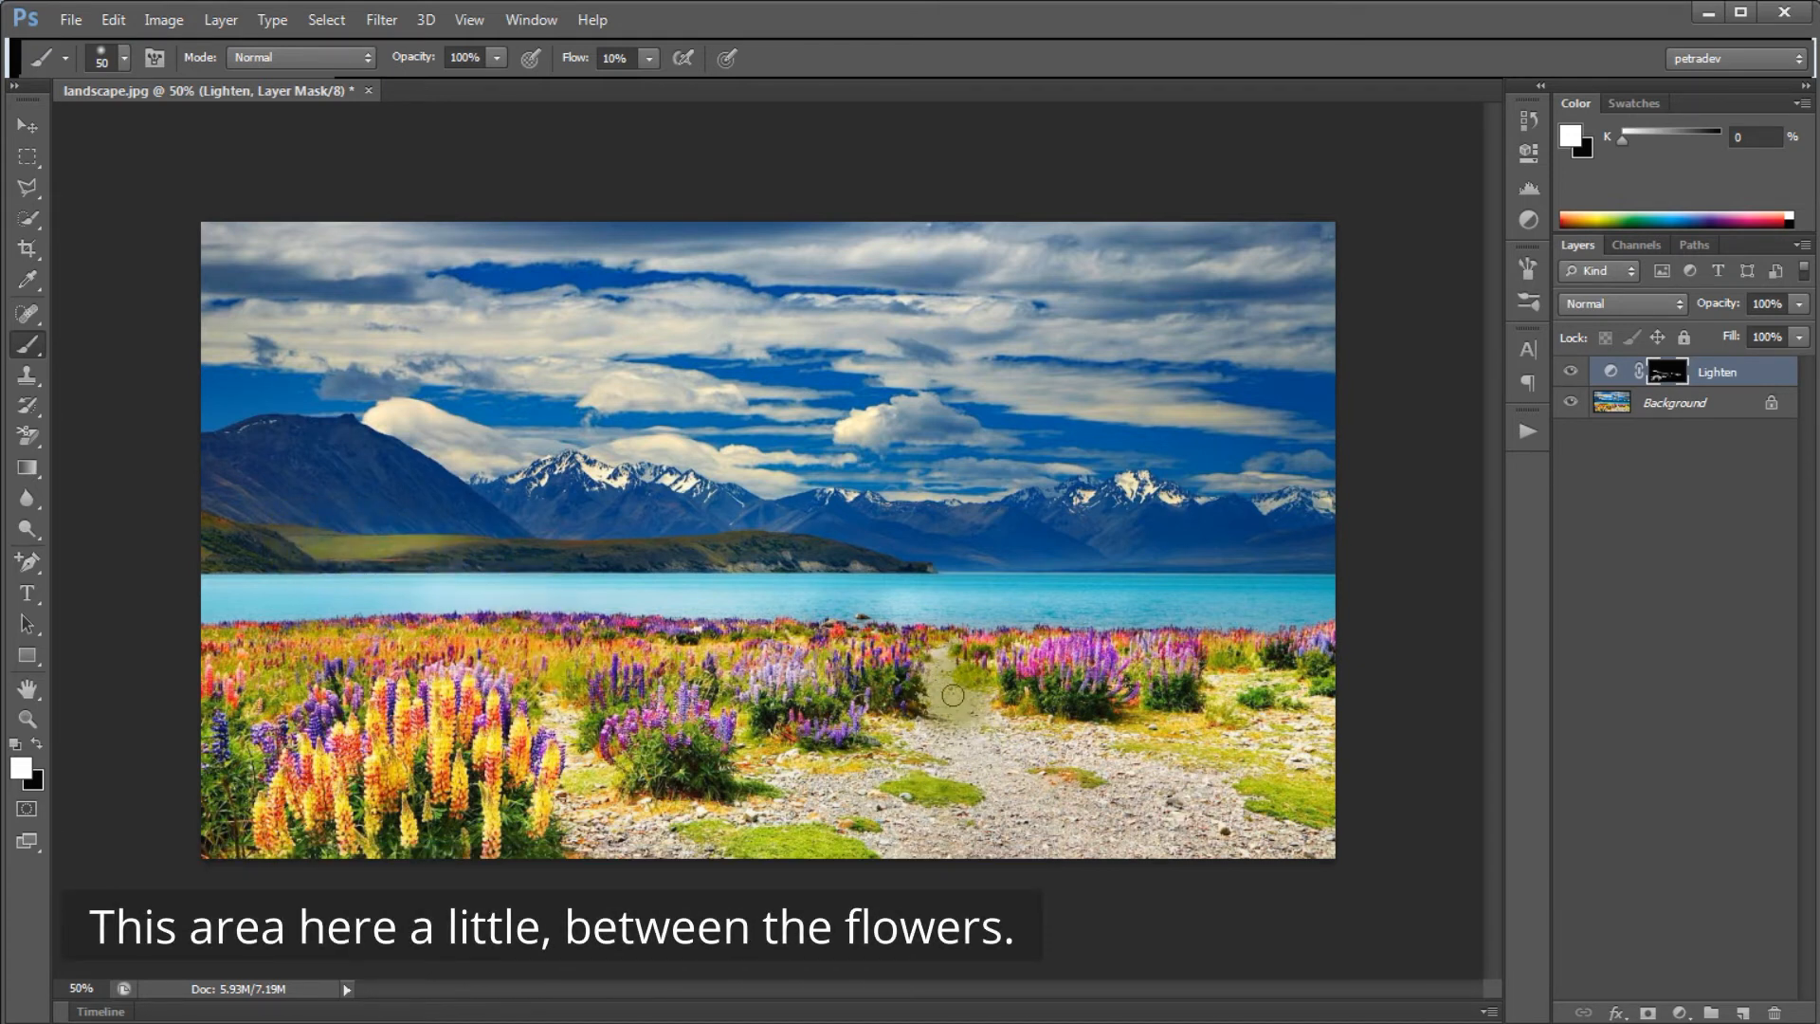
{"action": "mouse_move", "coordinate": [578, 777]}
{"action": "left_mouse_down"}
{"action": "mouse_move", "coordinate": [566, 729]}
{"action": "mouse_move", "coordinate": [584, 791]}
{"action": "left_mouse_up"}
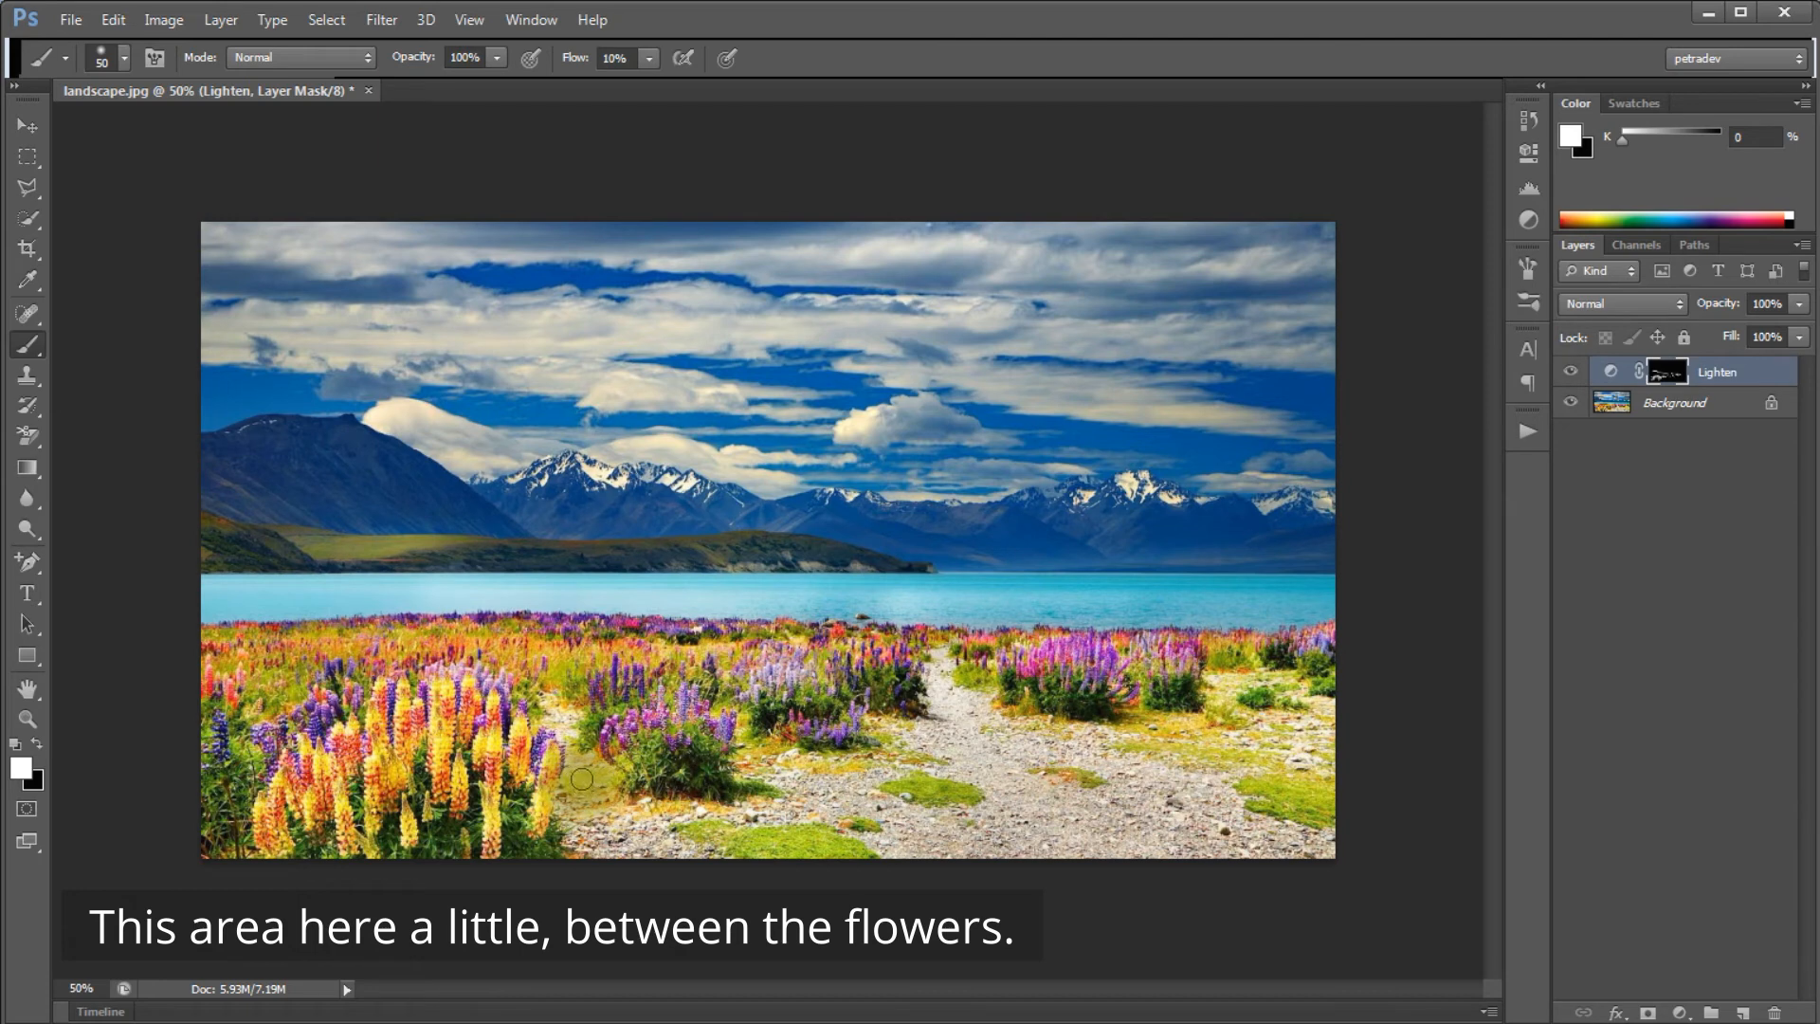
Enlarge the brush to 80 px and paint along the gravel path on the Lighten mask
{"action": "key", "text": "bracketright"}
{"action": "key", "text": "bracketright"}
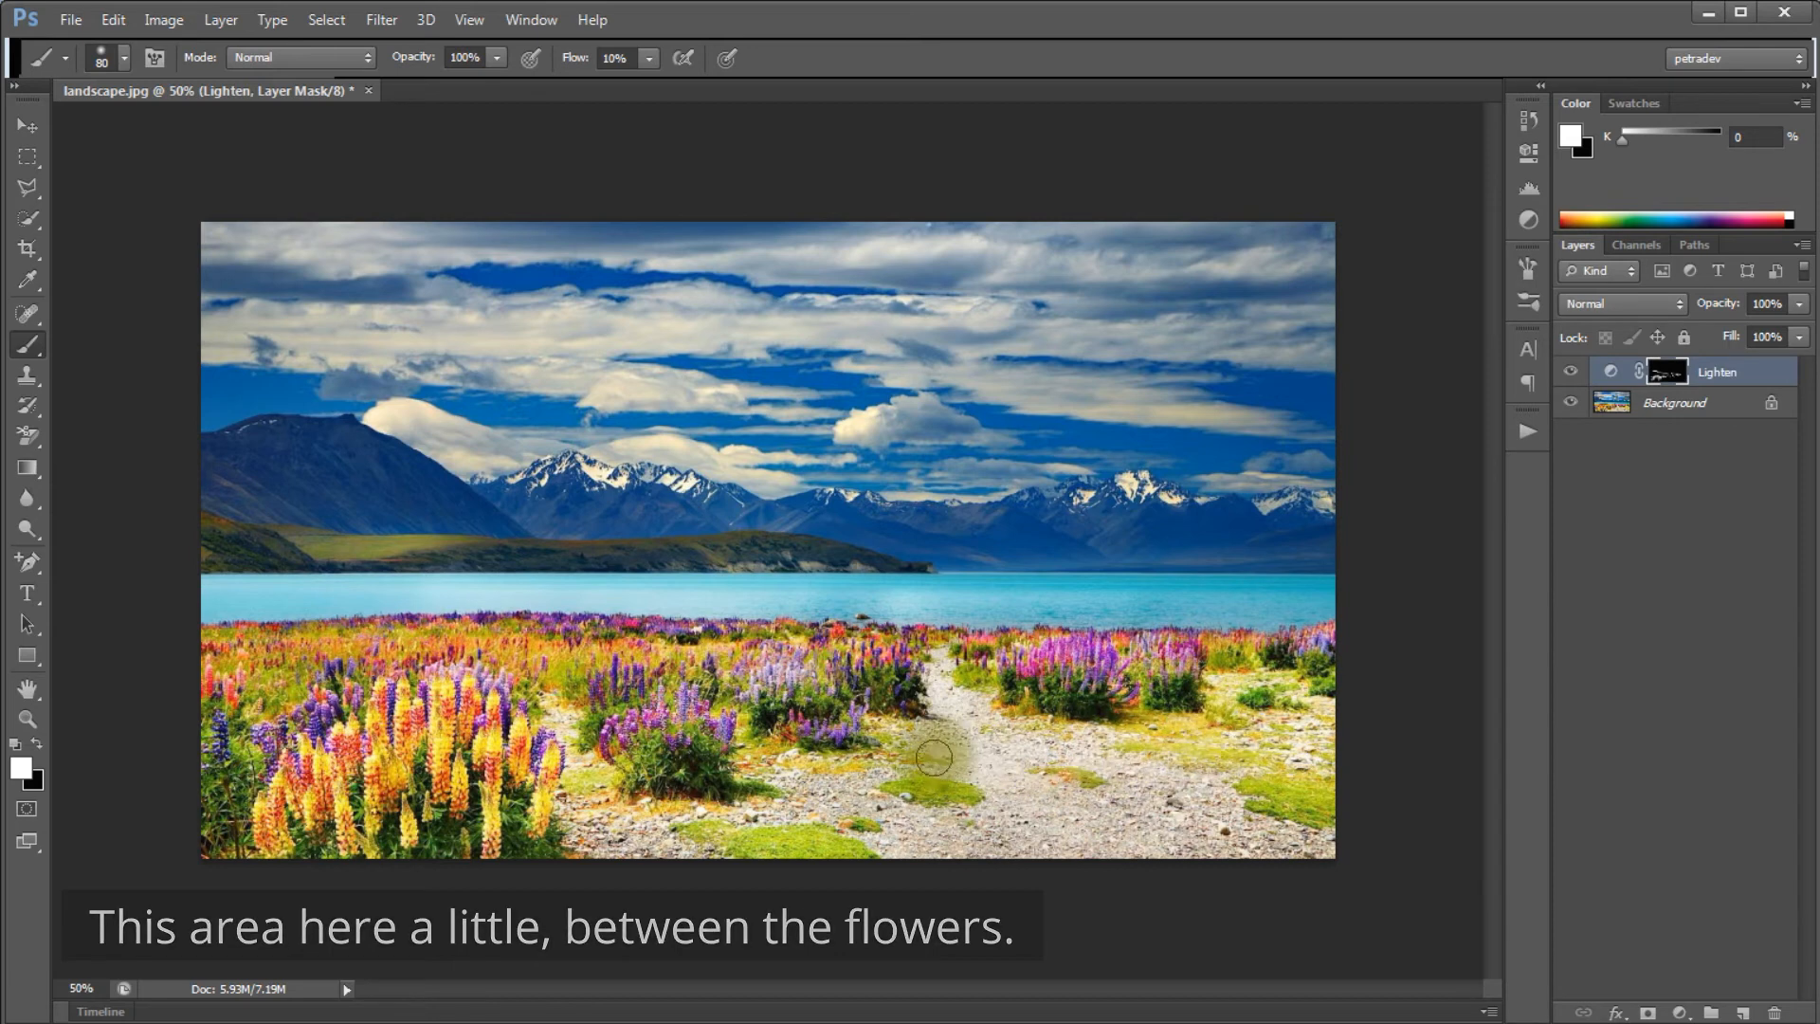
{"action": "mouse_move", "coordinate": [1173, 792]}
{"action": "left_mouse_down"}
{"action": "mouse_move", "coordinate": [967, 782]}
{"action": "mouse_move", "coordinate": [993, 772]}
{"action": "left_mouse_up"}
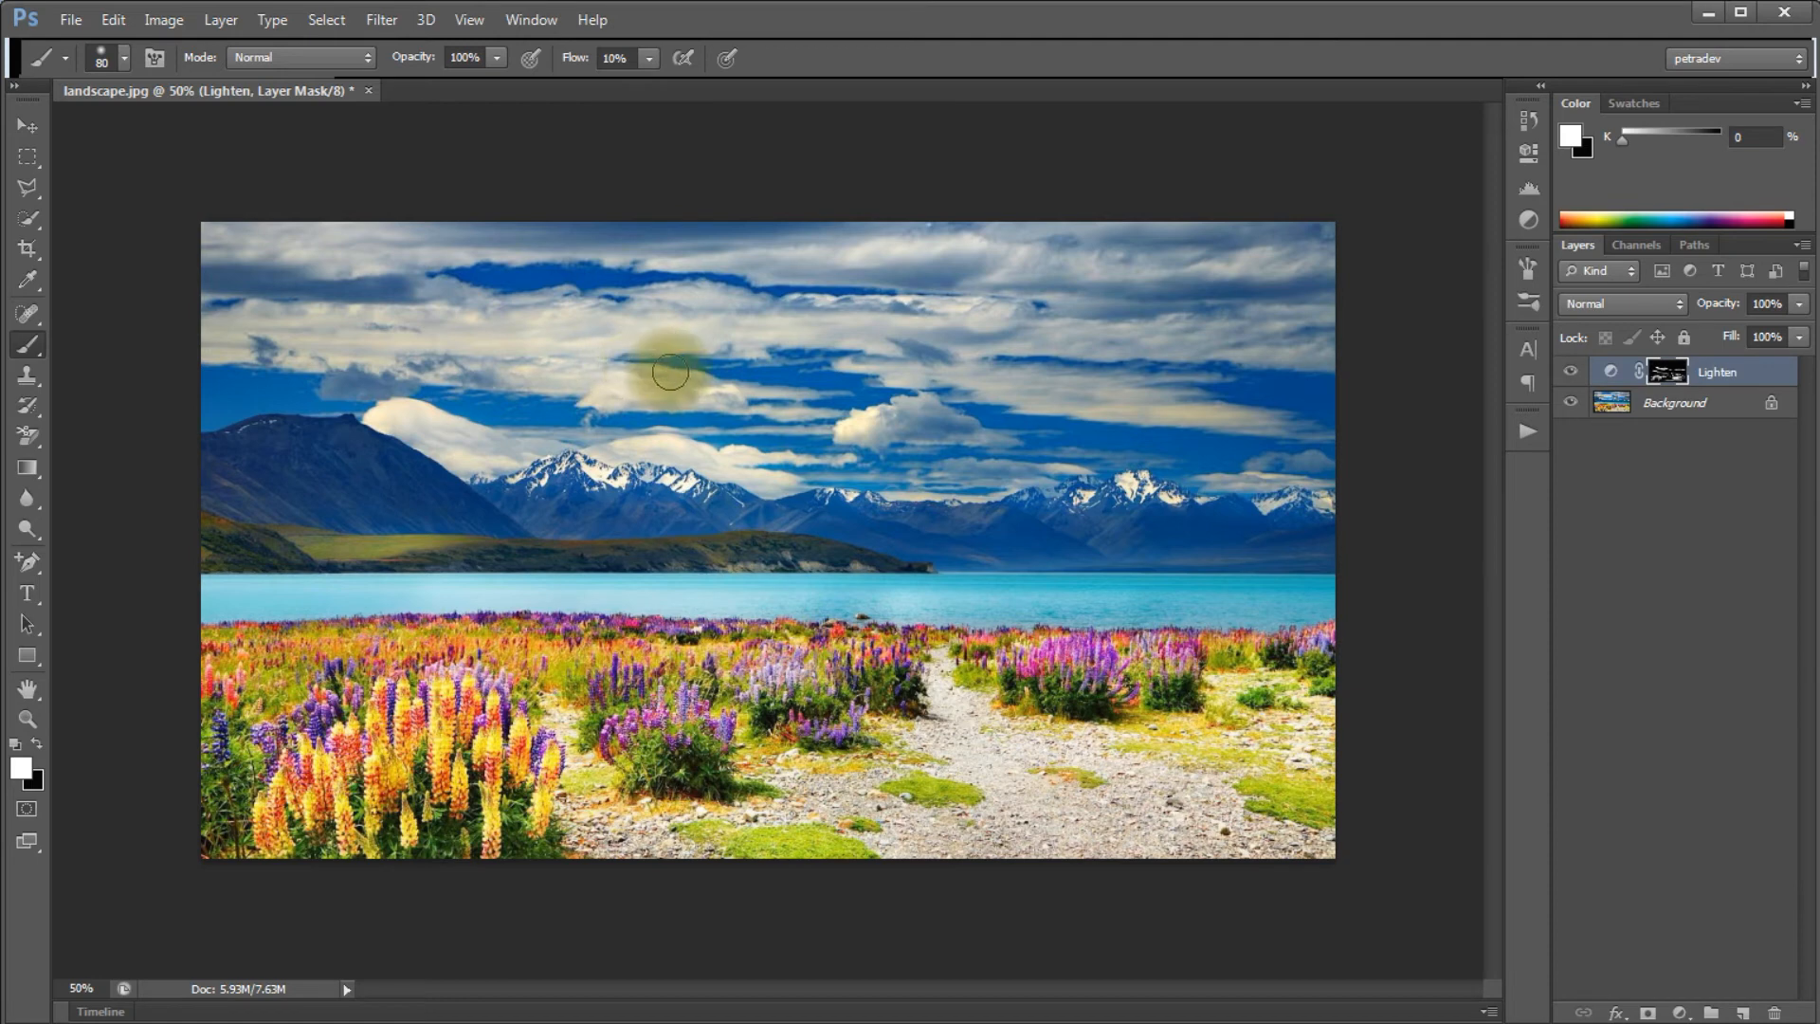
Toggle the Lighten layer's visibility repeatedly to compare the image before and after lightening
{"action": "left_click", "coordinate": [1570, 374]}
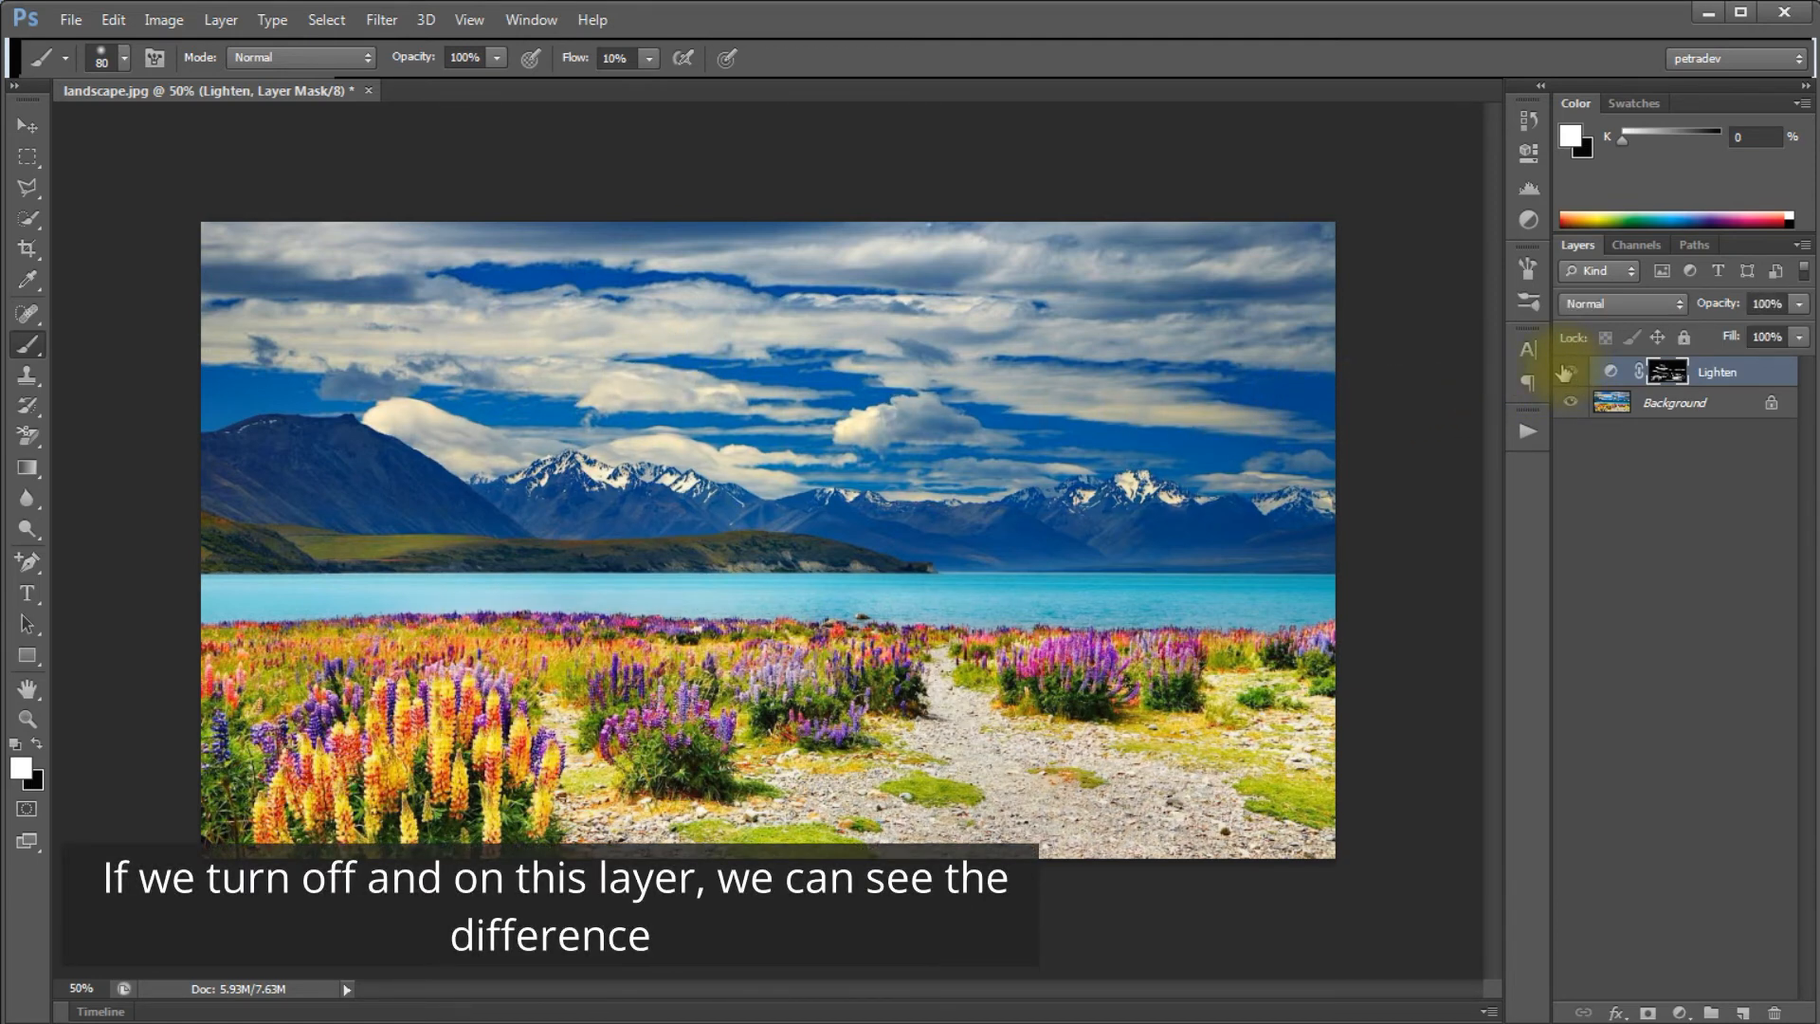
{"action": "left_click", "coordinate": [1566, 372]}
{"action": "left_click", "coordinate": [1565, 373]}
{"action": "left_click", "coordinate": [1566, 372]}
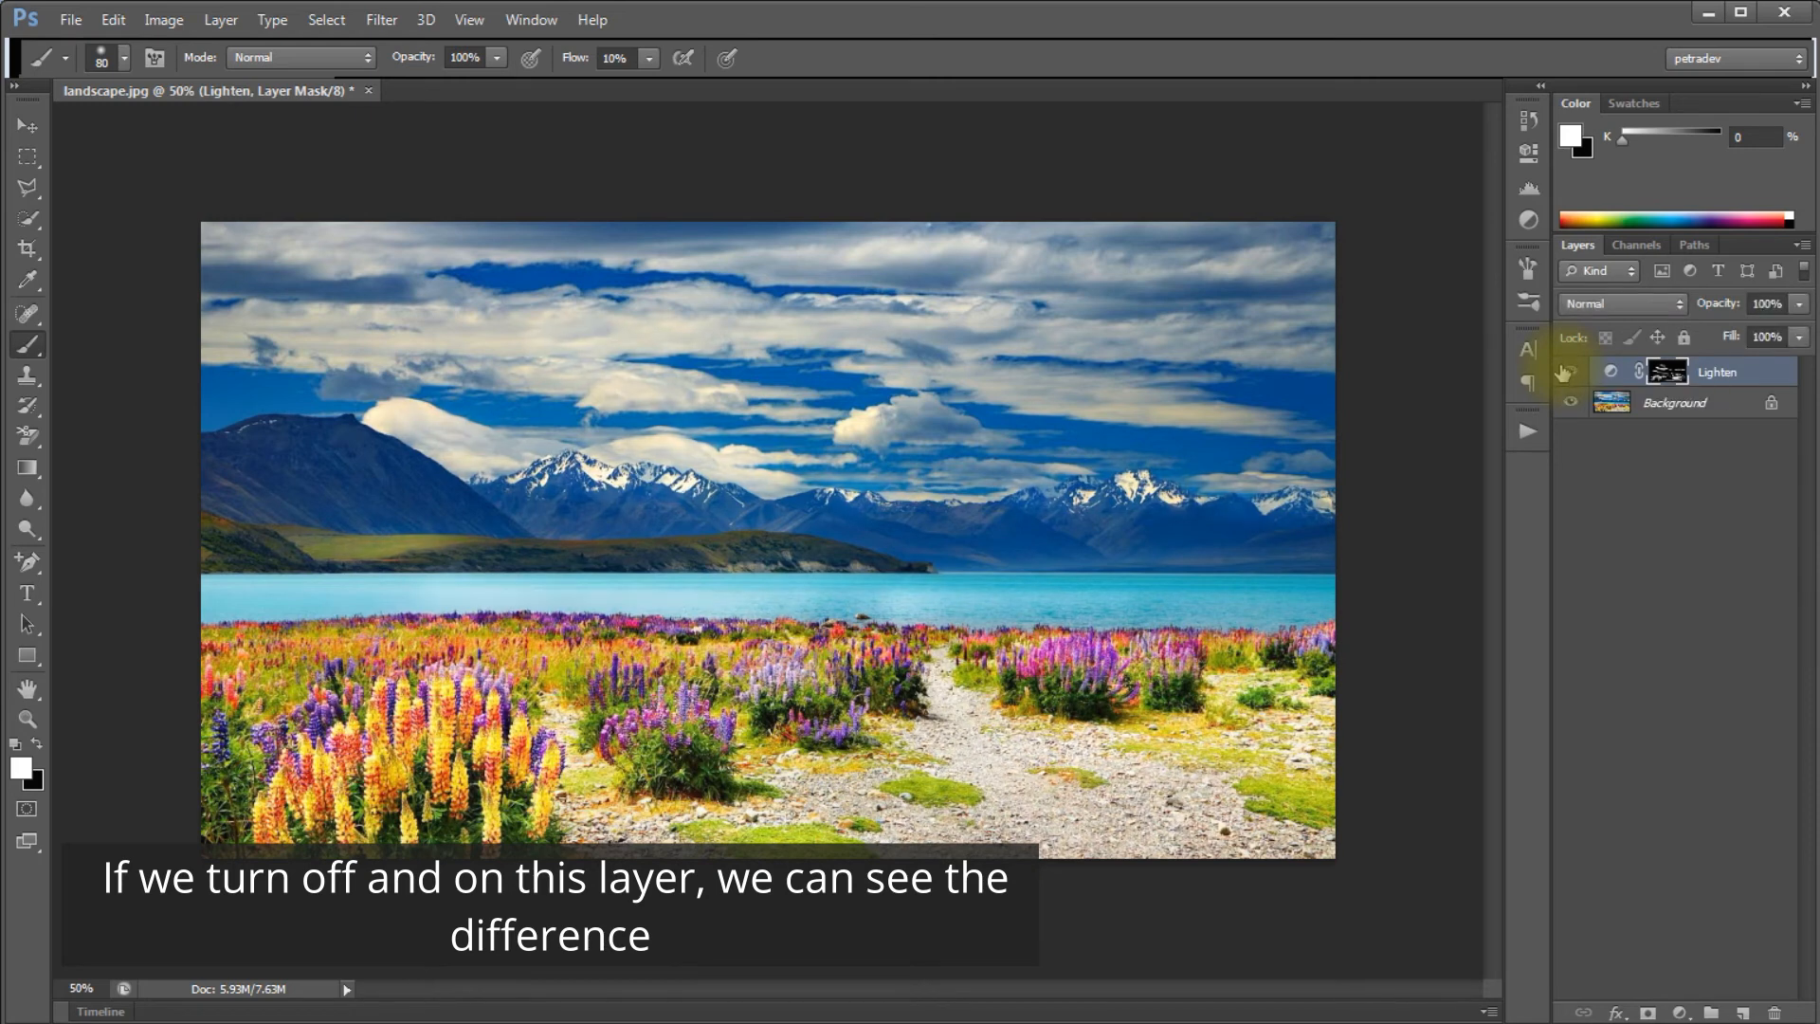
{"action": "left_click", "coordinate": [1566, 373]}
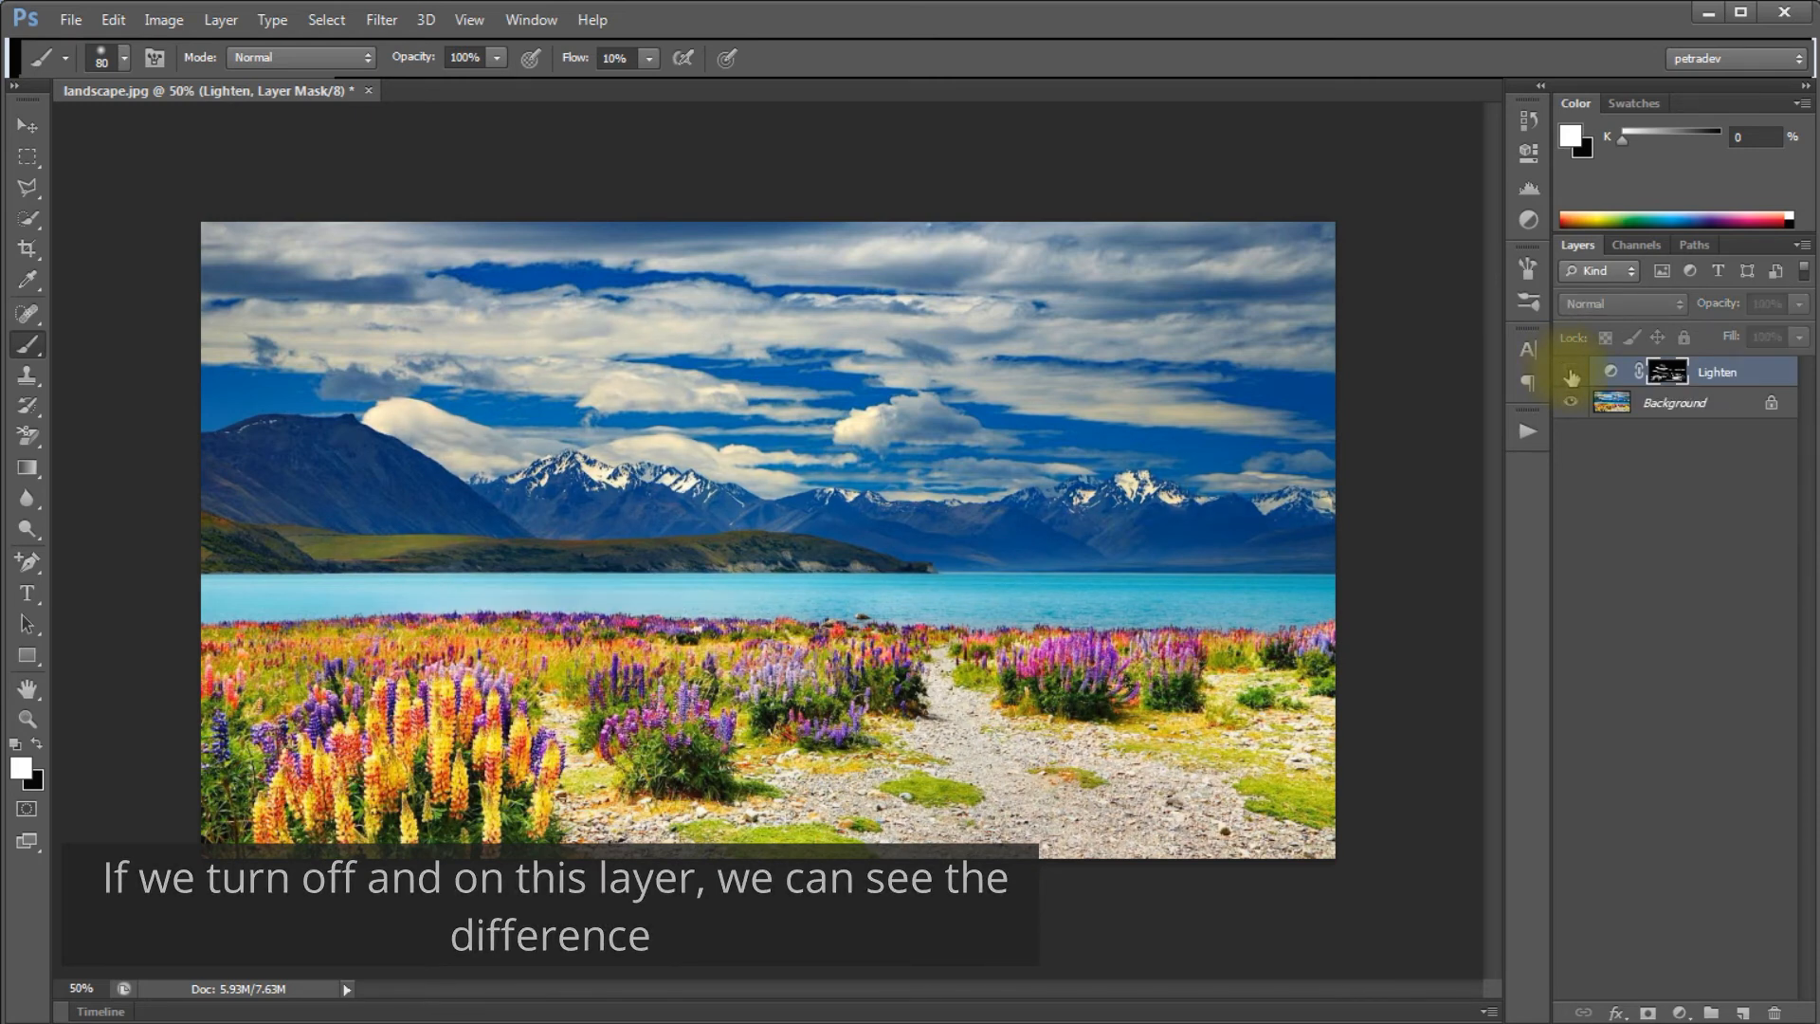
{"action": "left_click", "coordinate": [1565, 374]}
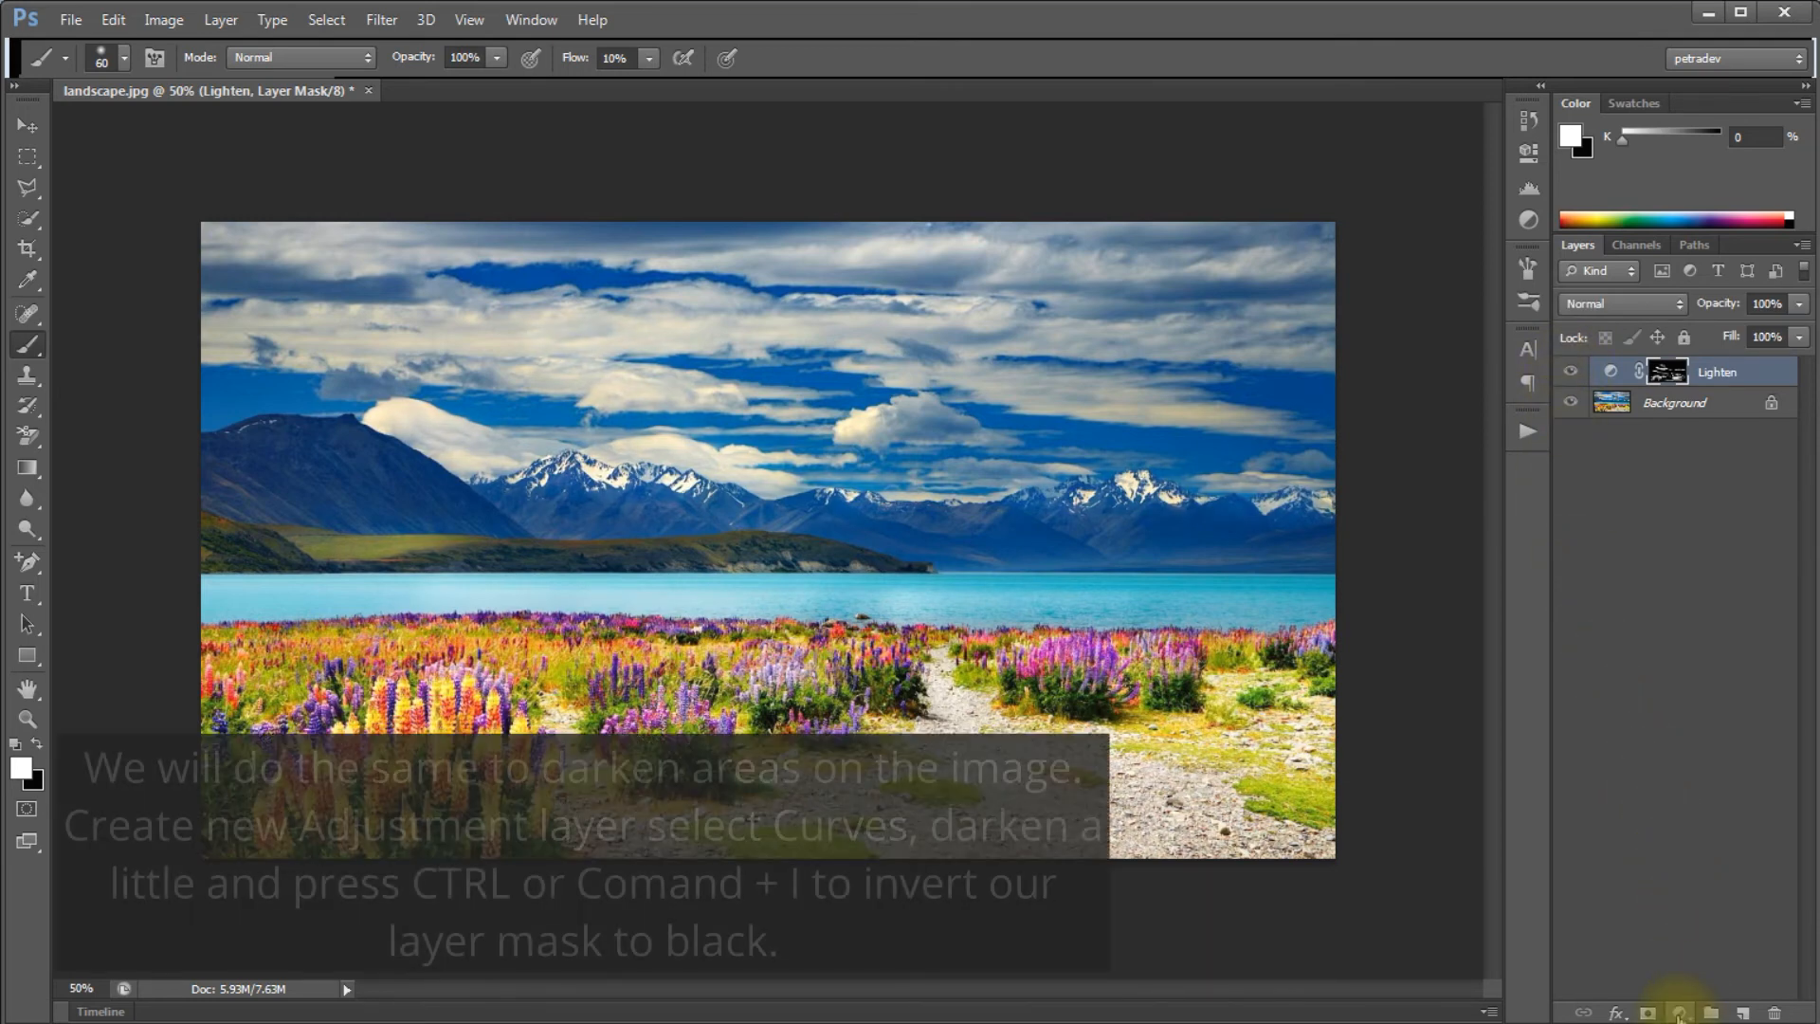
Add a second Curves adjustment layer and pull the curve down slightly to darken the image
{"action": "left_click", "coordinate": [1682, 1012]}
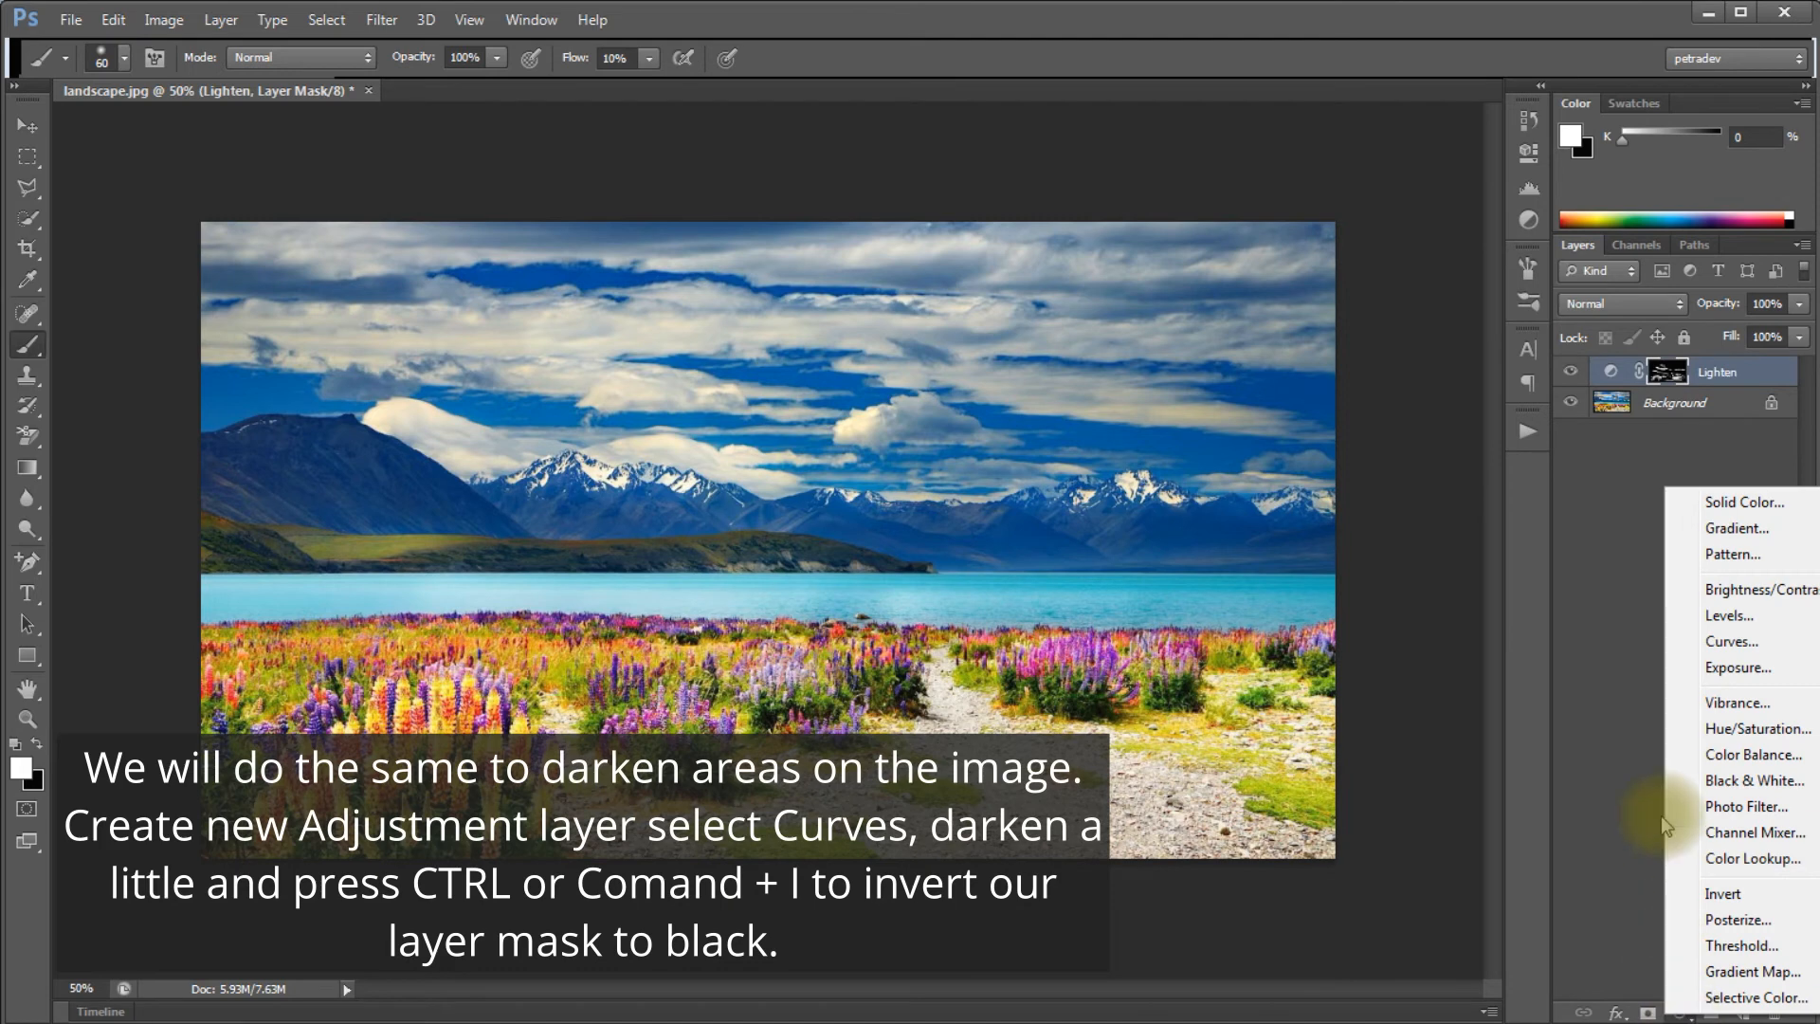
{"action": "left_click", "coordinate": [1729, 644]}
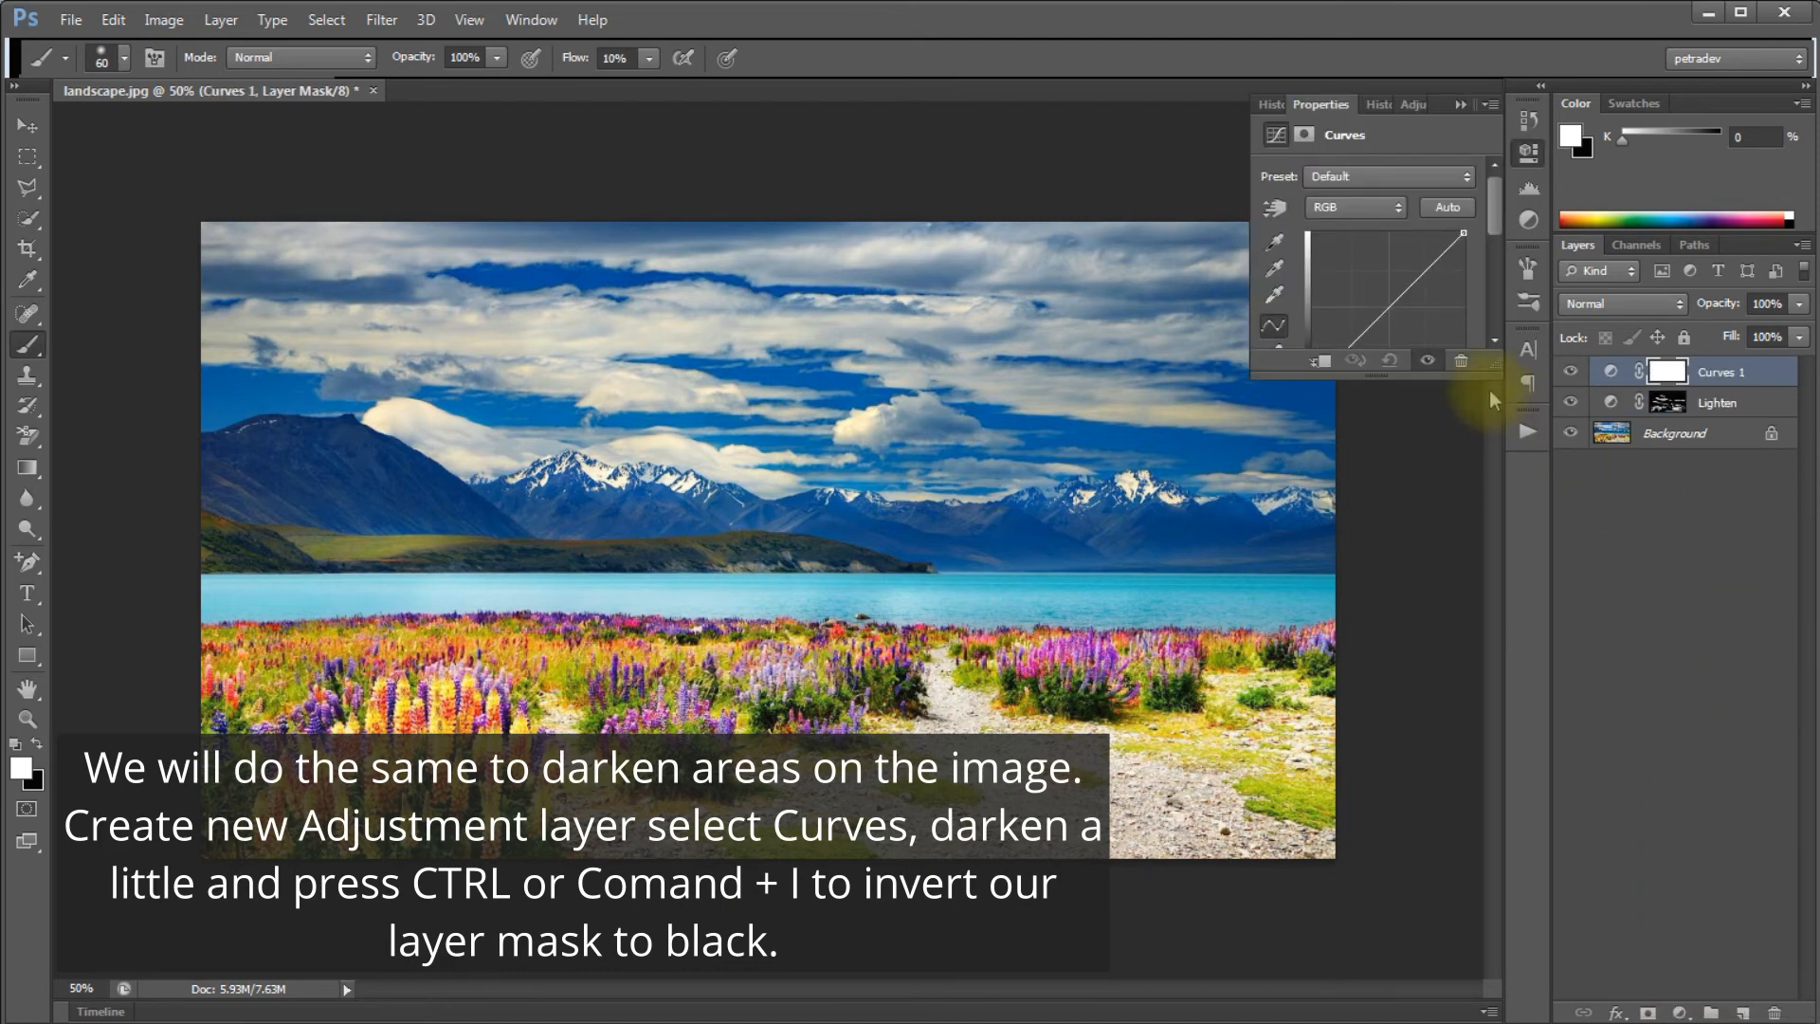
{"action": "left_click_drag", "start_coordinate": [1405, 298], "coordinate": [1414, 305]}
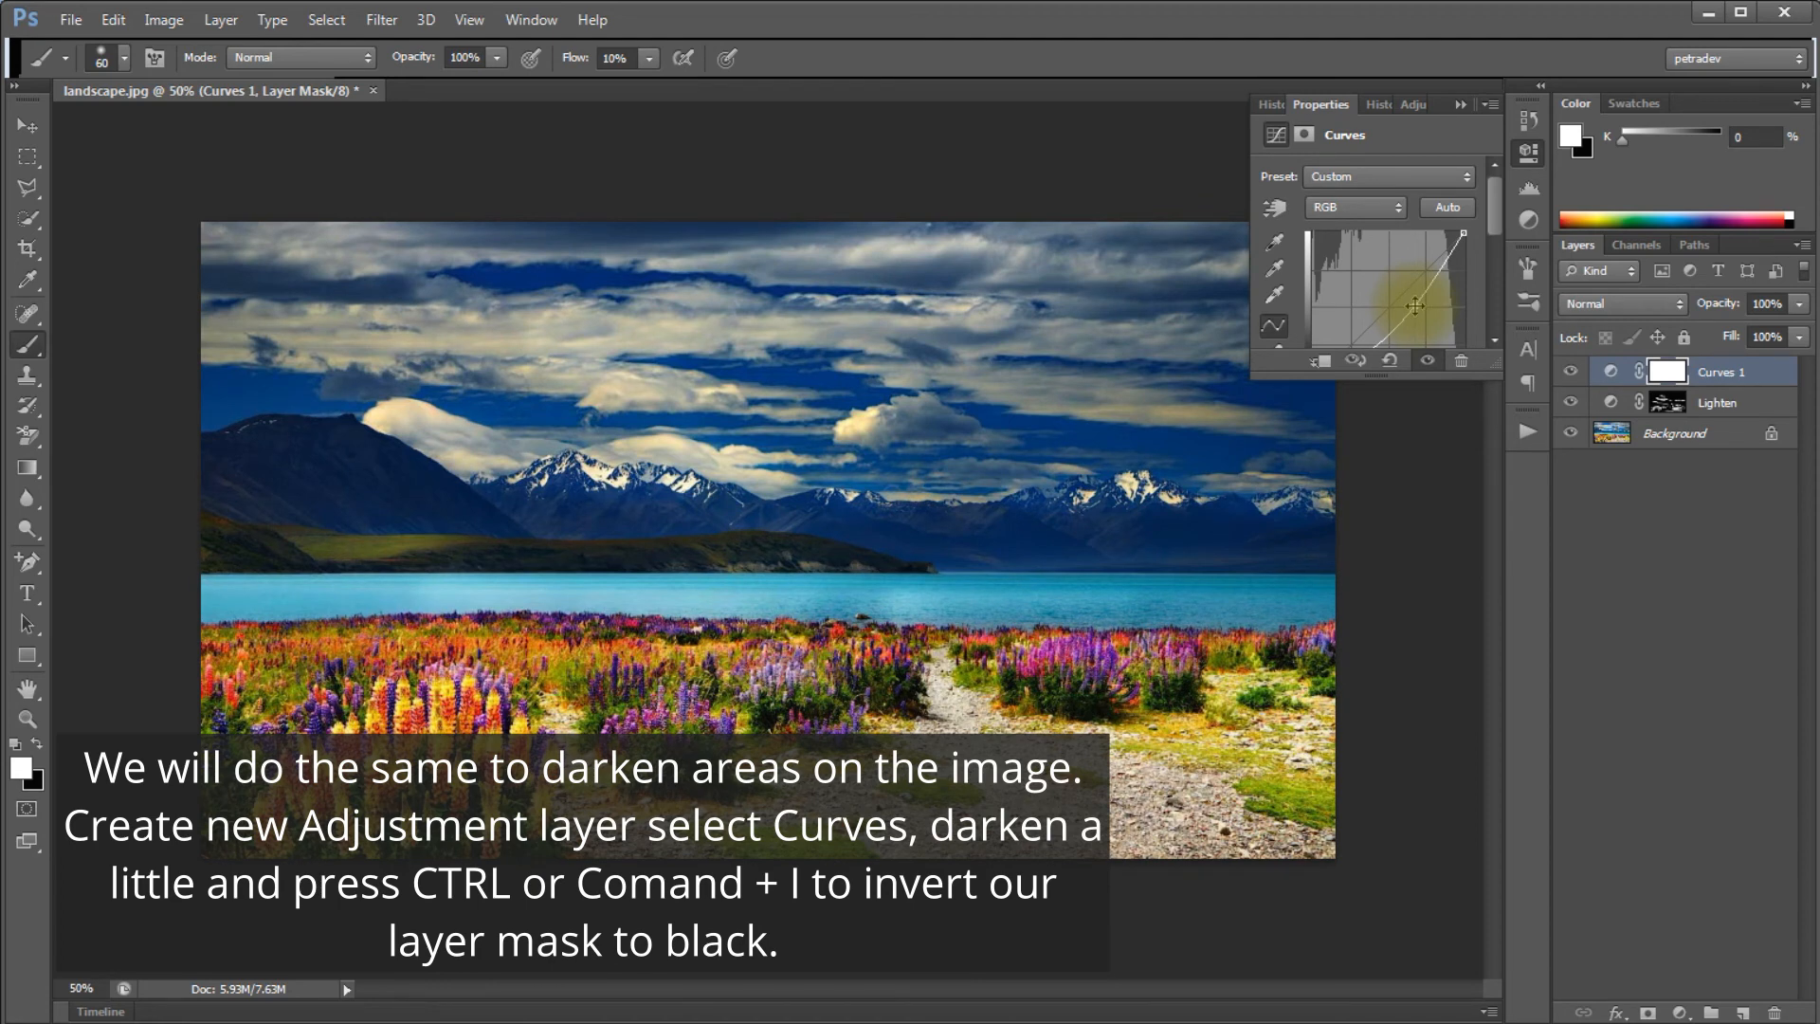
Invert the new Curves layer mask to black and rename the layer Darken
{"action": "key", "text": "ctrl+i"}
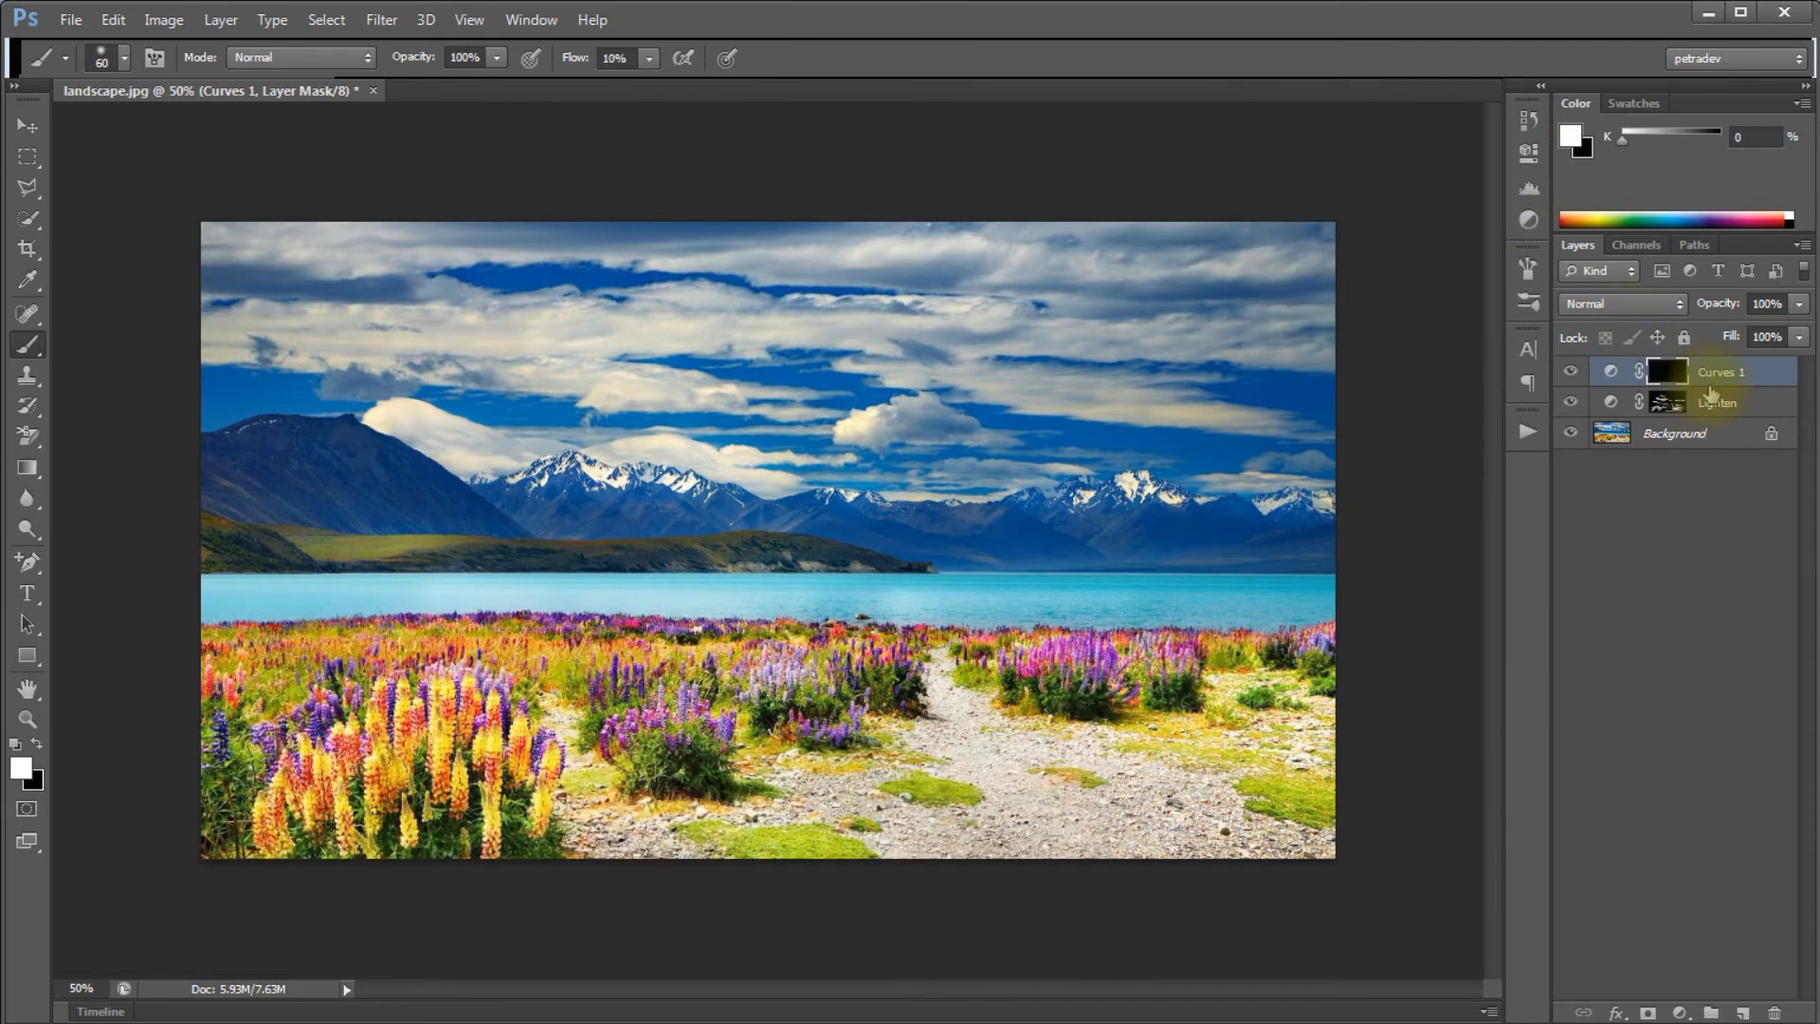
{"action": "double_click", "coordinate": [1715, 375]}
{"action": "type", "text": "Darken"}
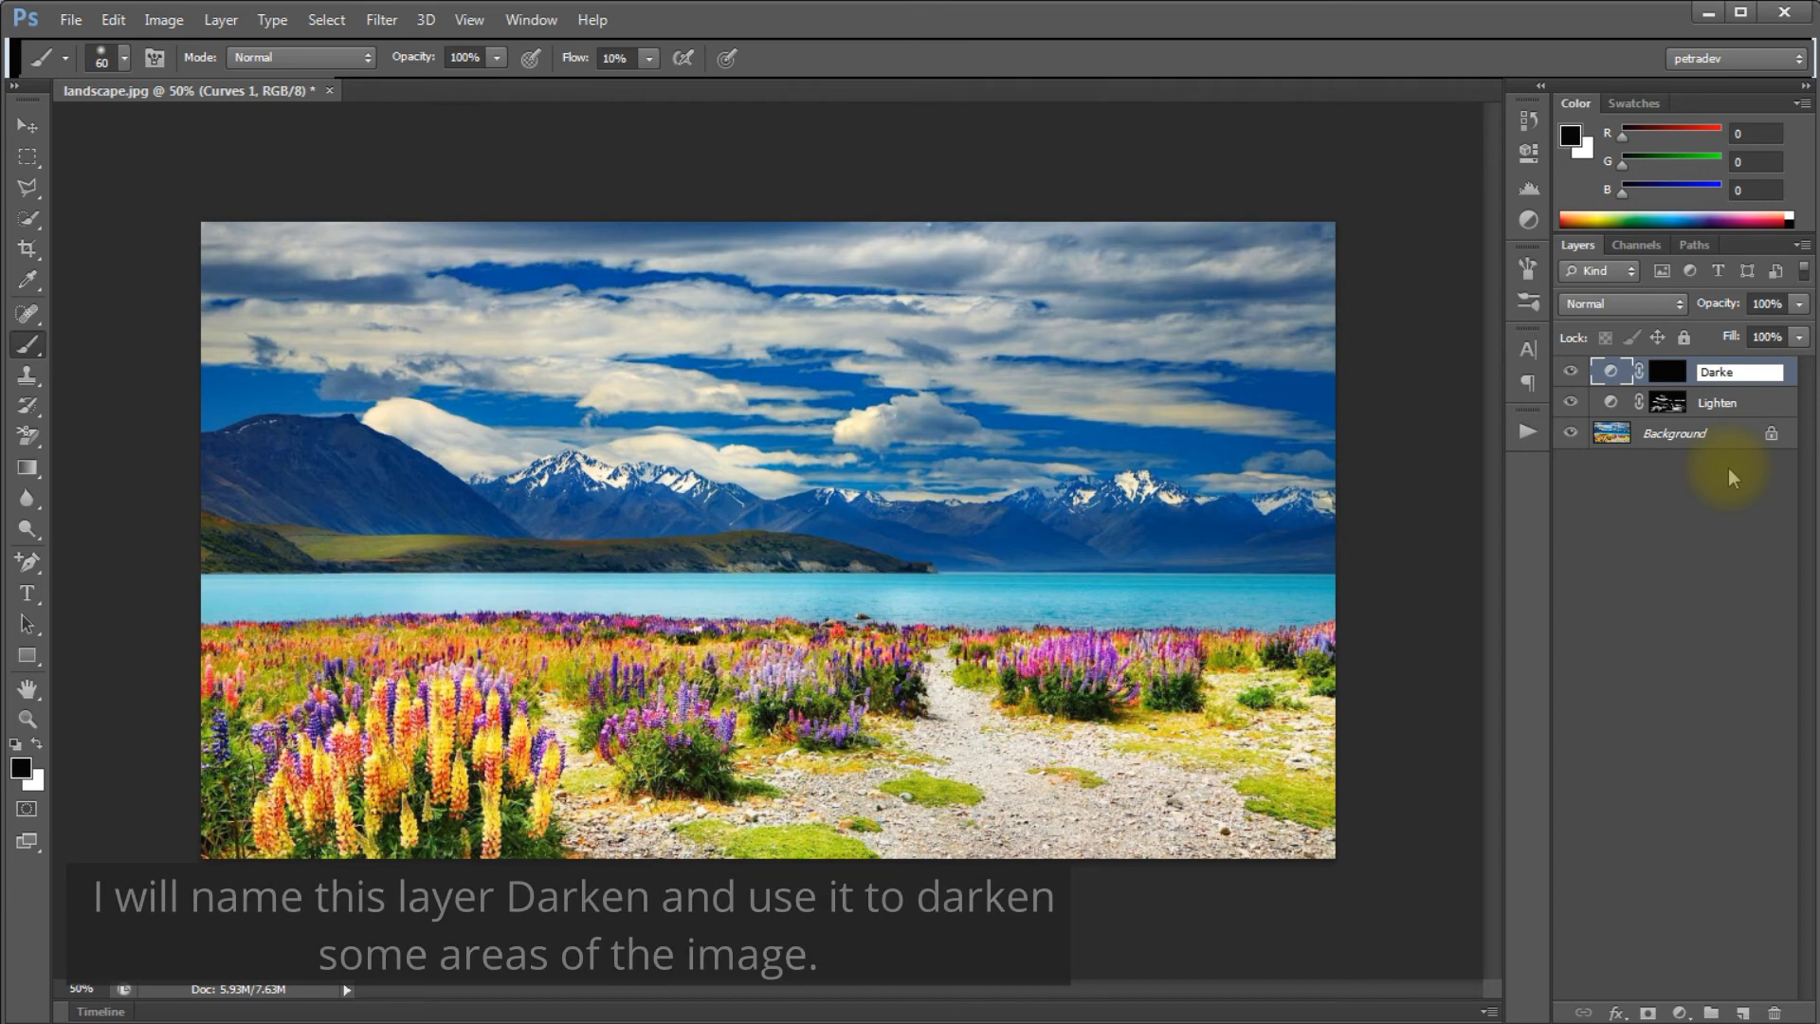
{"action": "key", "text": "Return"}
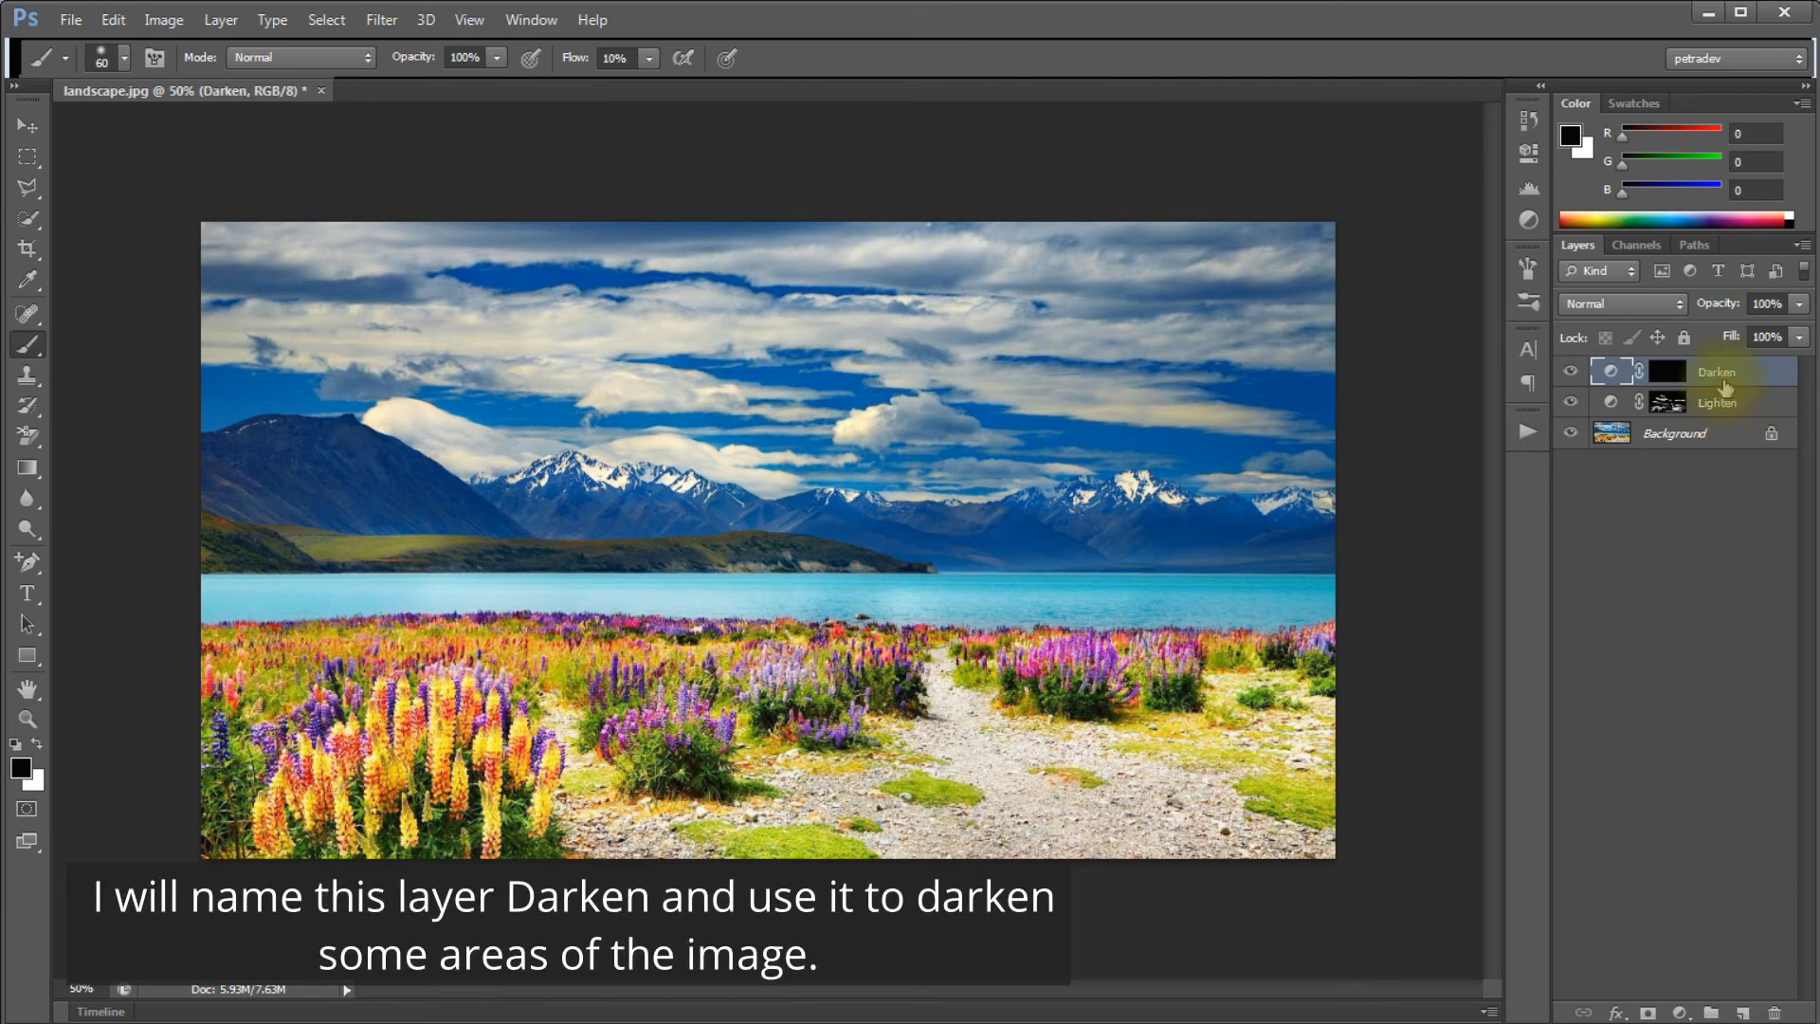
Select the Darken layer mask and paint over the flower field and along the far shoreline to darken them
{"action": "left_click", "coordinate": [1666, 371]}
{"action": "mouse_move", "coordinate": [729, 781]}
{"action": "left_mouse_down"}
{"action": "mouse_move", "coordinate": [683, 784]}
{"action": "mouse_move", "coordinate": [692, 747]}
{"action": "mouse_move", "coordinate": [661, 780]}
{"action": "mouse_move", "coordinate": [684, 784]}
{"action": "mouse_move", "coordinate": [763, 721]}
{"action": "left_mouse_up"}
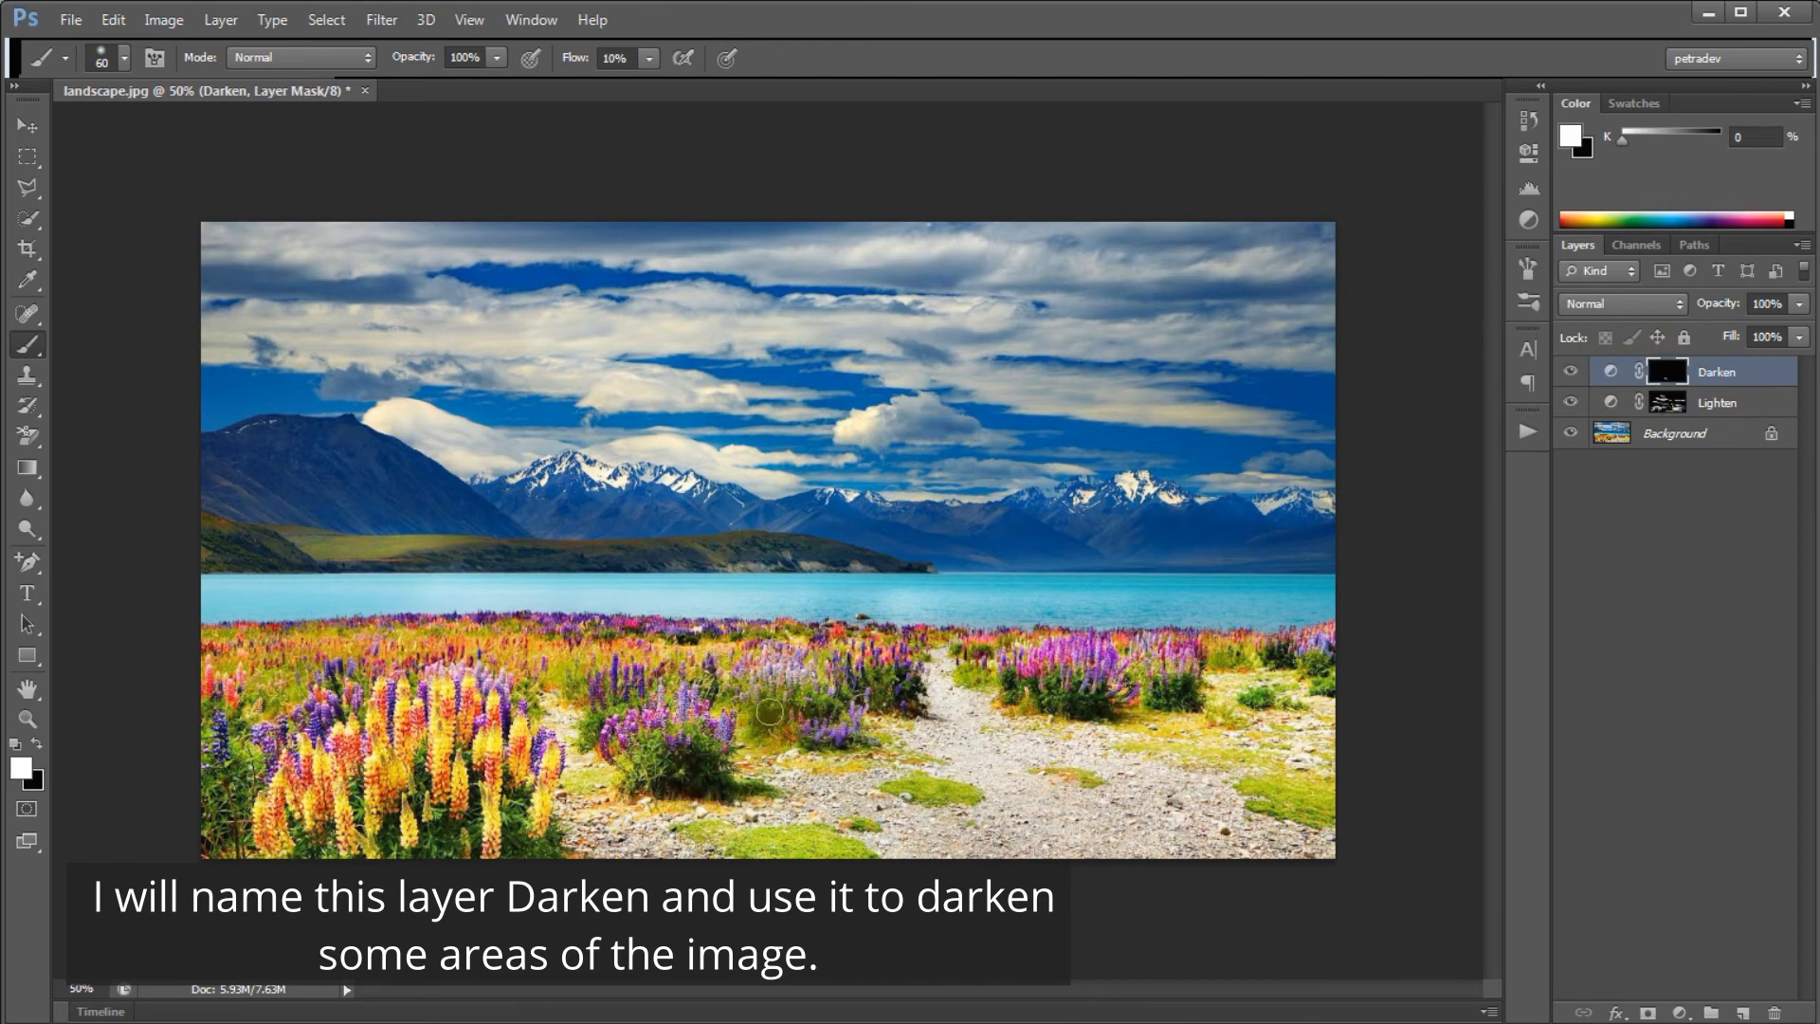
{"action": "mouse_move", "coordinate": [819, 707]}
{"action": "left_mouse_down"}
{"action": "mouse_move", "coordinate": [897, 676]}
{"action": "mouse_move", "coordinate": [917, 710]}
{"action": "mouse_move", "coordinate": [1192, 697]}
{"action": "mouse_move", "coordinate": [1173, 690]}
{"action": "mouse_move", "coordinate": [1284, 655]}
{"action": "mouse_move", "coordinate": [1330, 677]}
{"action": "left_mouse_up"}
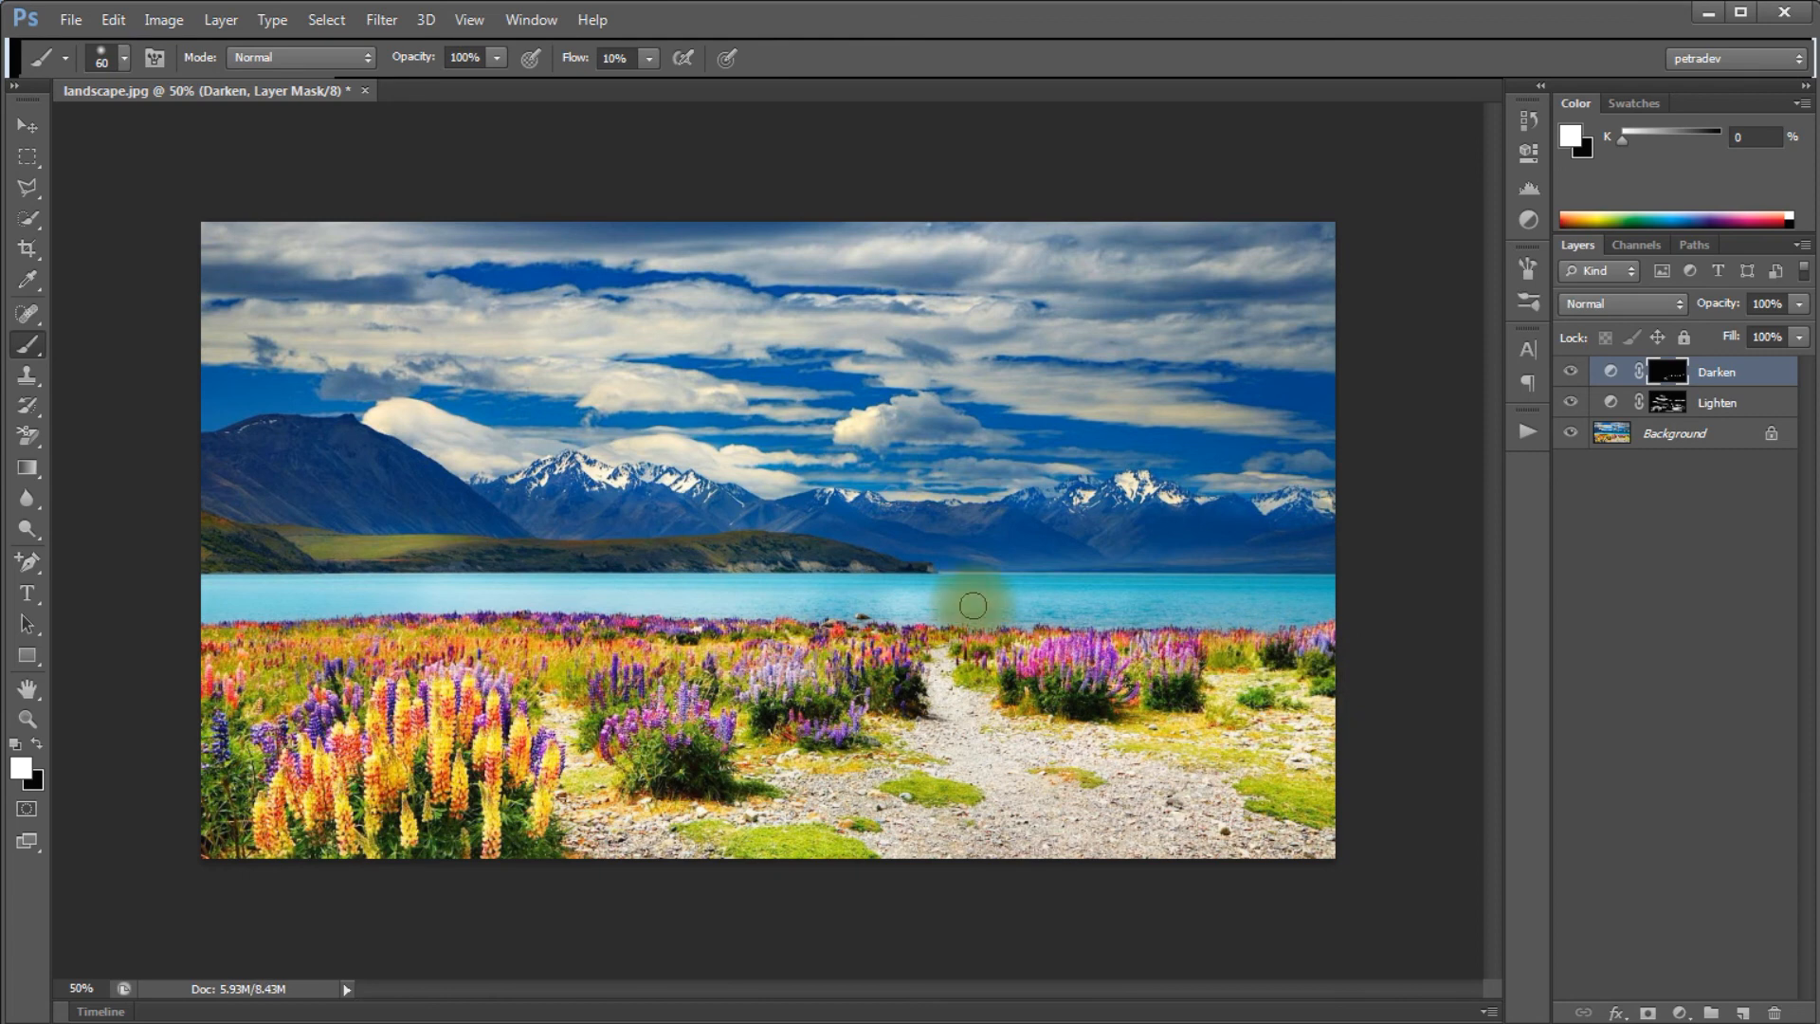
{"action": "left_click", "coordinate": [251, 550]}
{"action": "mouse_move", "coordinate": [261, 554]}
{"action": "left_mouse_down"}
{"action": "mouse_move", "coordinate": [918, 563]}
{"action": "mouse_move", "coordinate": [751, 538]}
{"action": "mouse_move", "coordinate": [687, 554]}
{"action": "mouse_move", "coordinate": [216, 473]}
{"action": "mouse_move", "coordinate": [264, 473]}
{"action": "mouse_move", "coordinate": [297, 412]}
{"action": "mouse_move", "coordinate": [508, 530]}
{"action": "mouse_move", "coordinate": [253, 435]}
{"action": "mouse_move", "coordinate": [217, 503]}
{"action": "mouse_move", "coordinate": [467, 519]}
{"action": "mouse_move", "coordinate": [289, 461]}
{"action": "mouse_move", "coordinate": [270, 438]}
{"action": "mouse_move", "coordinate": [258, 276]}
{"action": "mouse_move", "coordinate": [339, 283]}
{"action": "mouse_move", "coordinate": [225, 269]}
{"action": "mouse_move", "coordinate": [330, 382]}
{"action": "mouse_move", "coordinate": [925, 351]}
{"action": "mouse_move", "coordinate": [594, 227]}
{"action": "mouse_move", "coordinate": [808, 242]}
{"action": "mouse_move", "coordinate": [471, 241]}
{"action": "mouse_move", "coordinate": [923, 289]}
{"action": "mouse_move", "coordinate": [854, 271]}
{"action": "mouse_move", "coordinate": [1126, 234]}
{"action": "mouse_move", "coordinate": [1285, 237]}
{"action": "mouse_move", "coordinate": [1258, 253]}
{"action": "mouse_move", "coordinate": [1296, 290]}
{"action": "mouse_move", "coordinate": [1129, 295]}
{"action": "mouse_move", "coordinate": [1105, 480]}
{"action": "mouse_move", "coordinate": [994, 544]}
{"action": "mouse_move", "coordinate": [1010, 560]}
{"action": "mouse_move", "coordinate": [1174, 559]}
{"action": "mouse_move", "coordinate": [1233, 517]}
{"action": "mouse_move", "coordinate": [1196, 530]}
{"action": "mouse_move", "coordinate": [1227, 535]}
{"action": "mouse_move", "coordinate": [878, 525]}
{"action": "mouse_move", "coordinate": [1047, 547]}
{"action": "mouse_move", "coordinate": [976, 523]}
{"action": "mouse_move", "coordinate": [1150, 516]}
{"action": "left_mouse_up"}
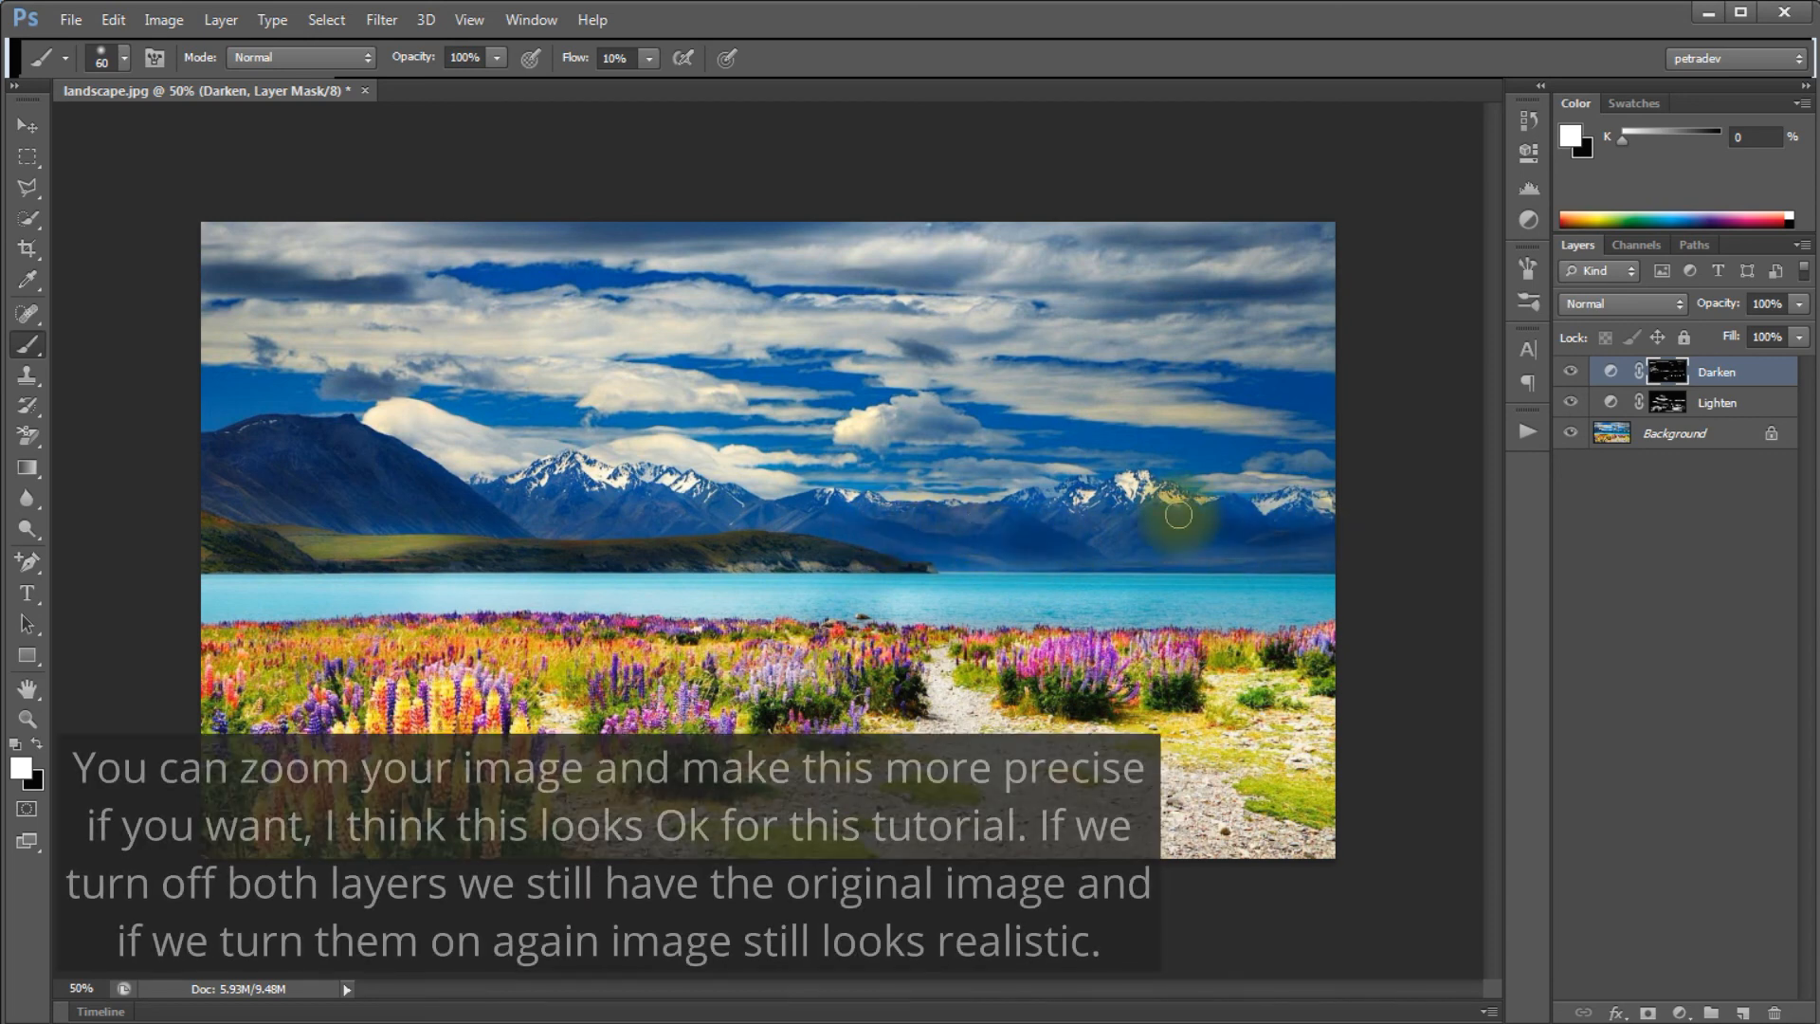
Toggle the visibility of the Darken and Lighten layers to compare with the original image
{"action": "left_click", "coordinate": [1569, 374]}
{"action": "left_click", "coordinate": [1572, 404]}
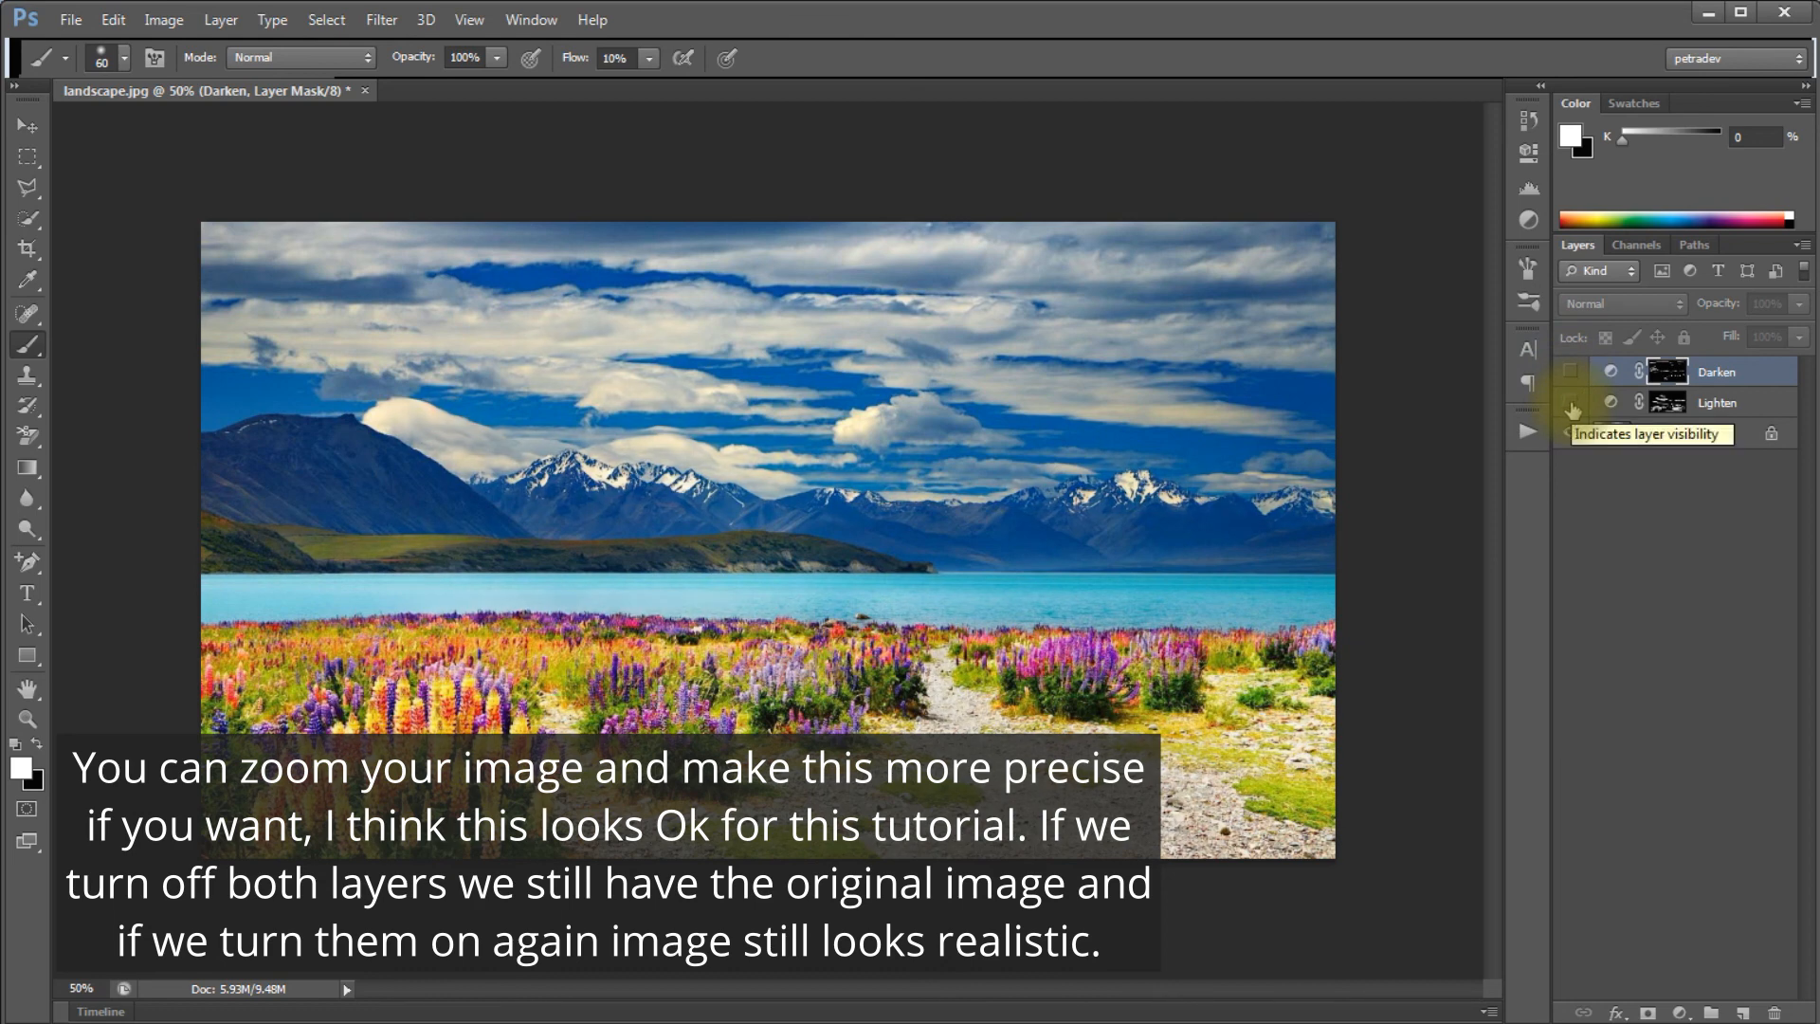
{"action": "left_click", "coordinate": [1570, 402]}
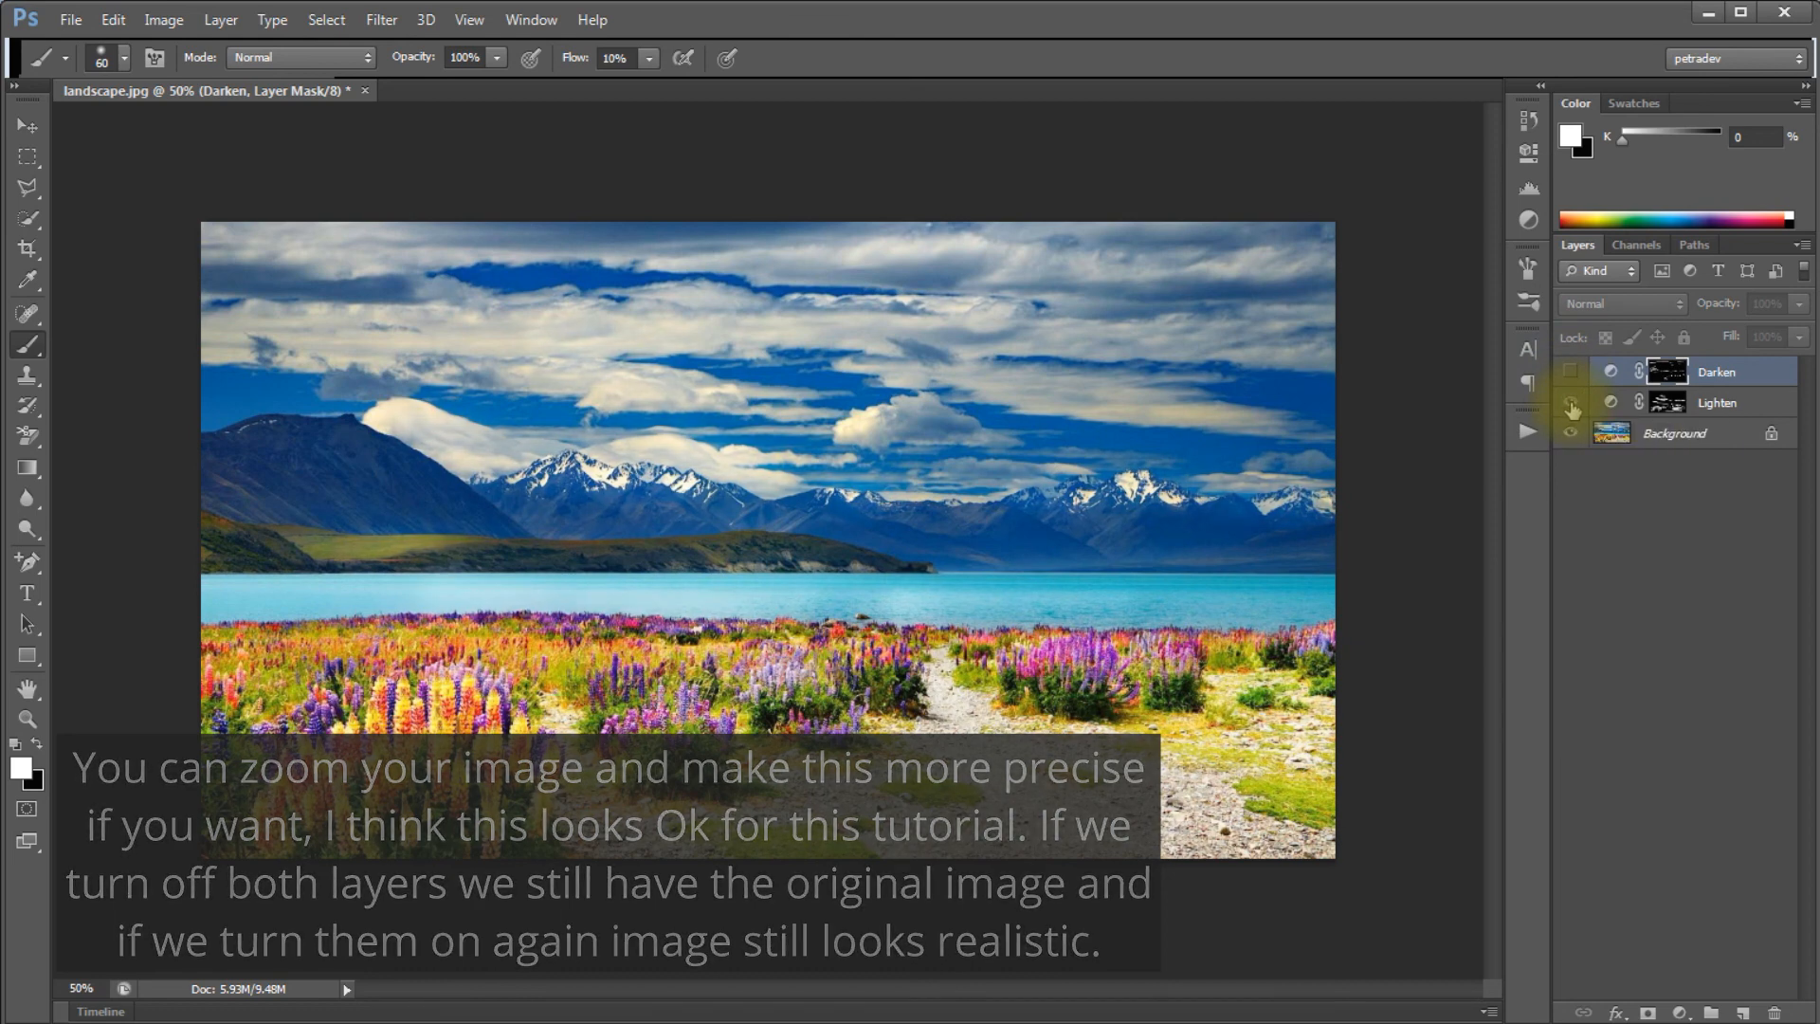